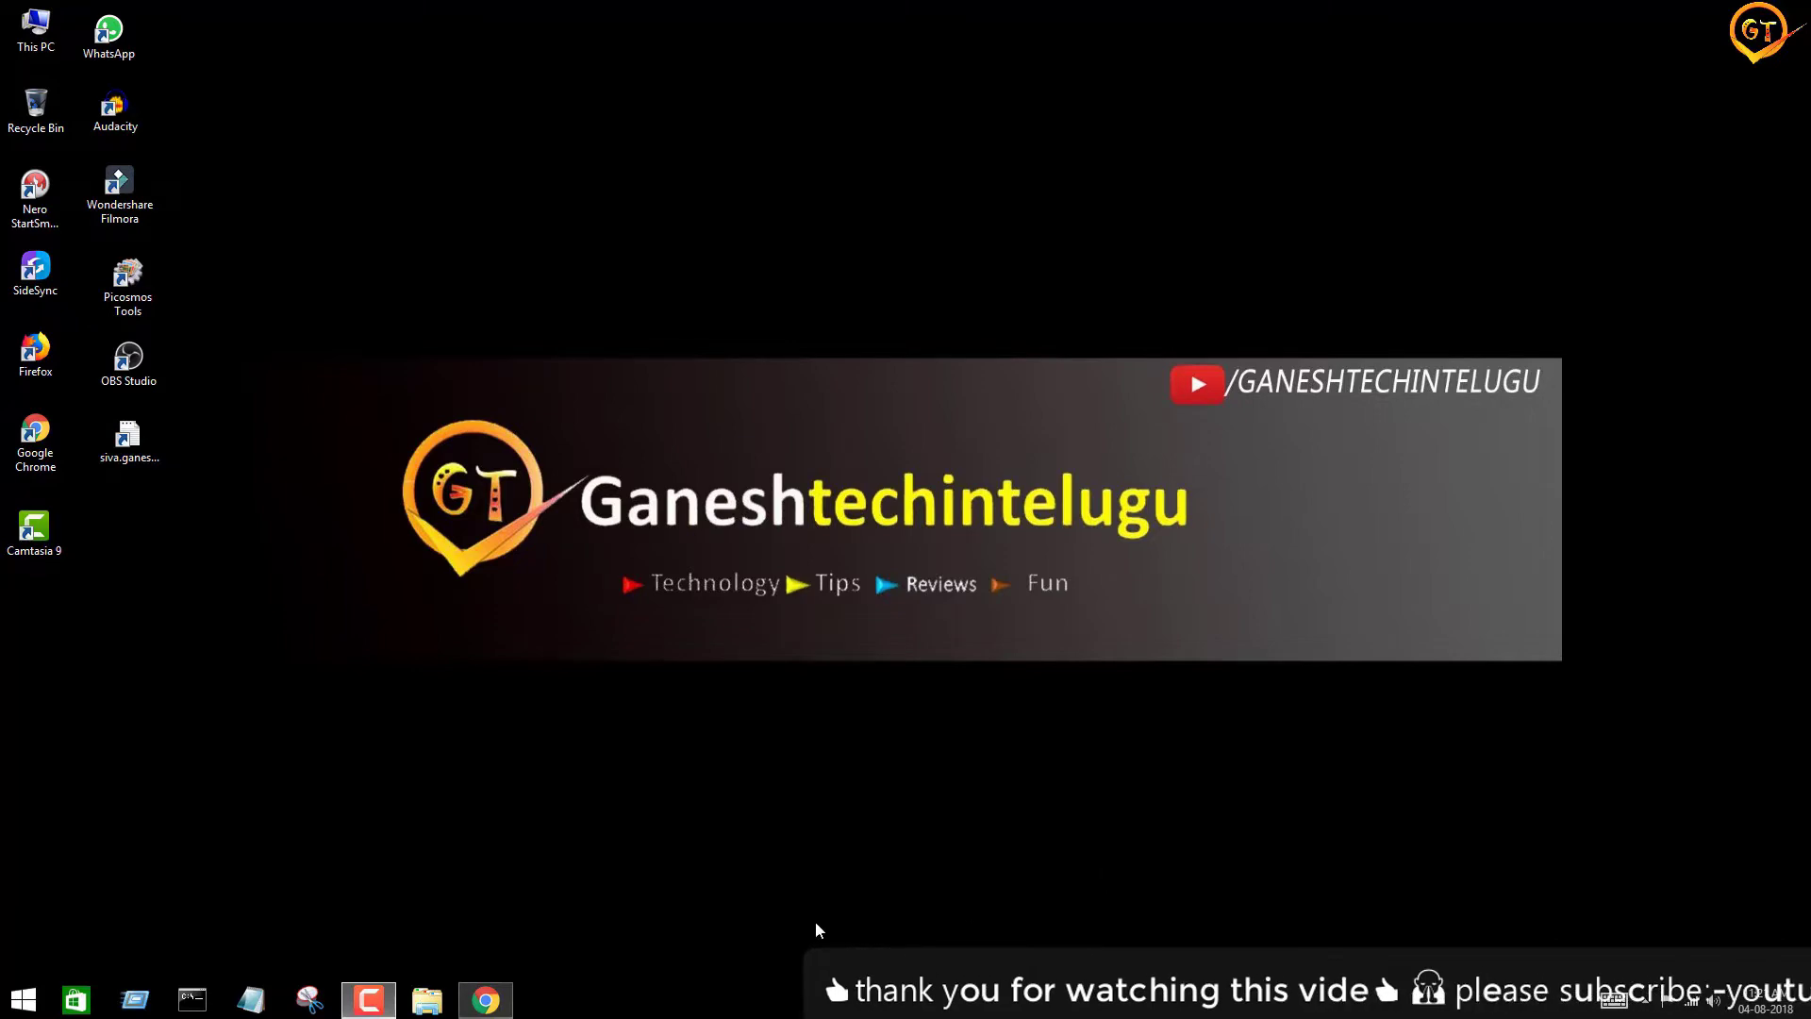
Step: Switch to Chrome and look through the existing posts in the Adobe Spark projects list
click(485, 1000)
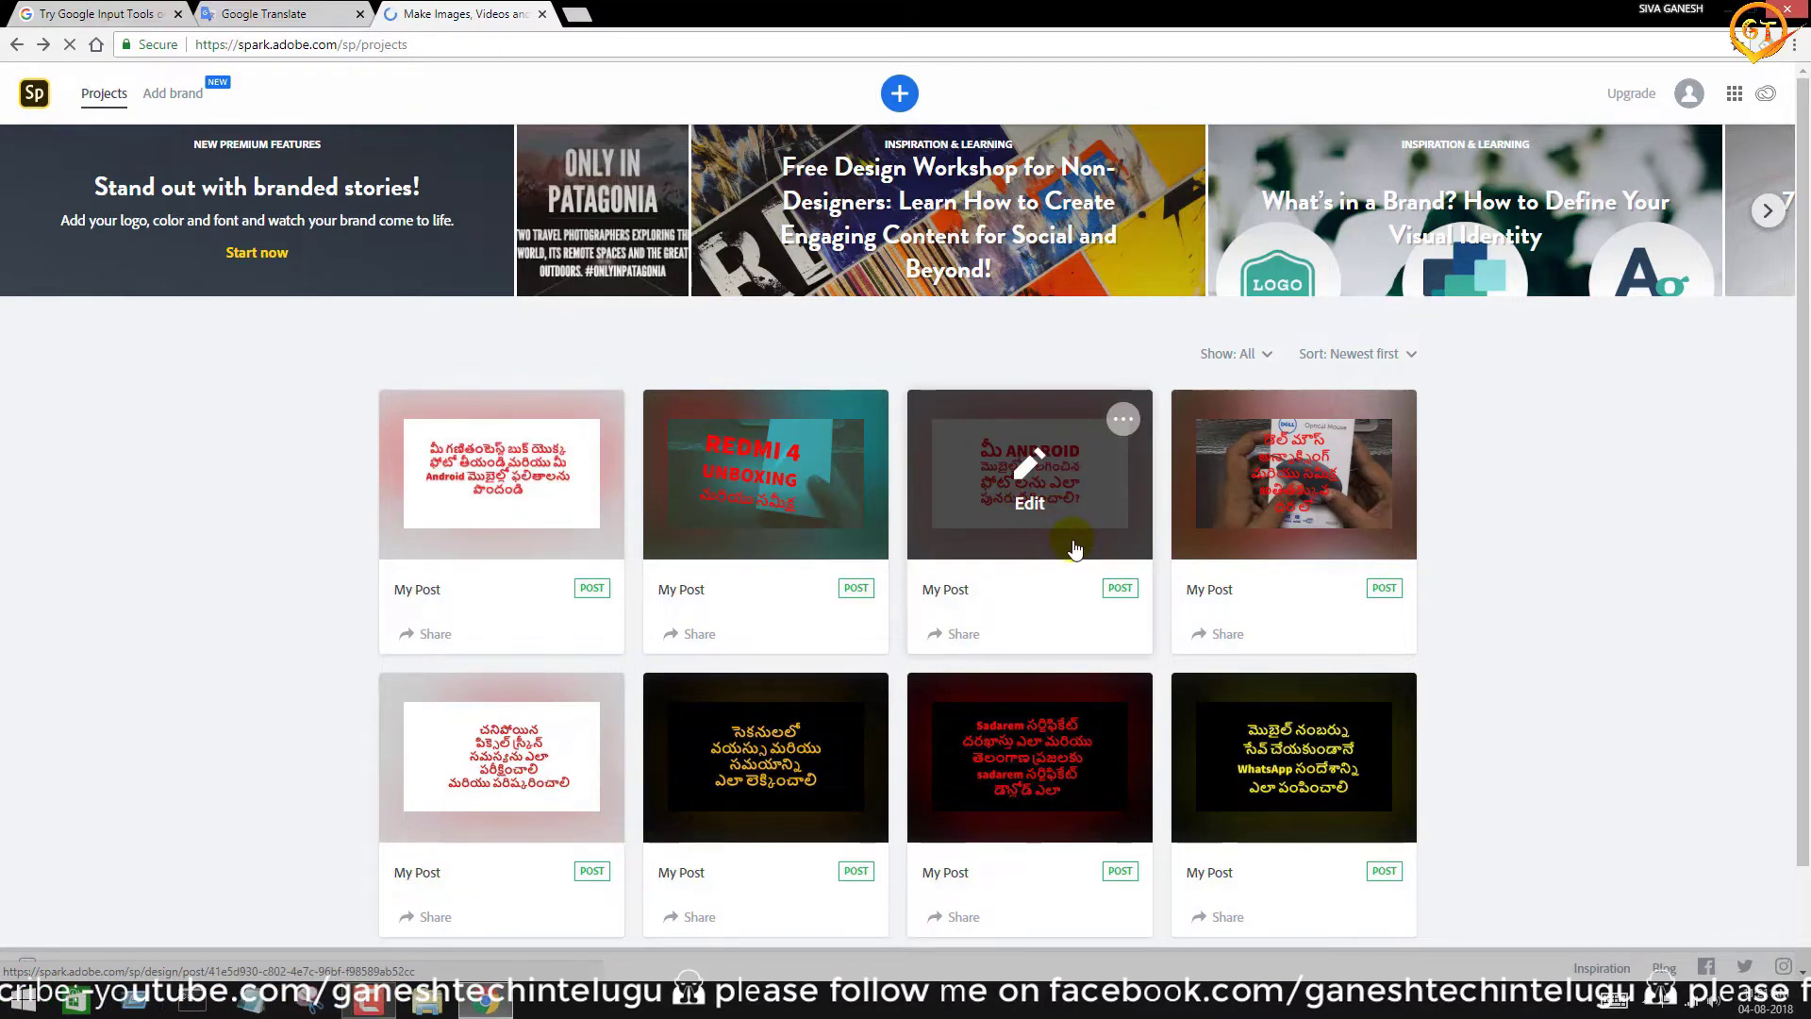
scroll(1480, 558, down, 7)
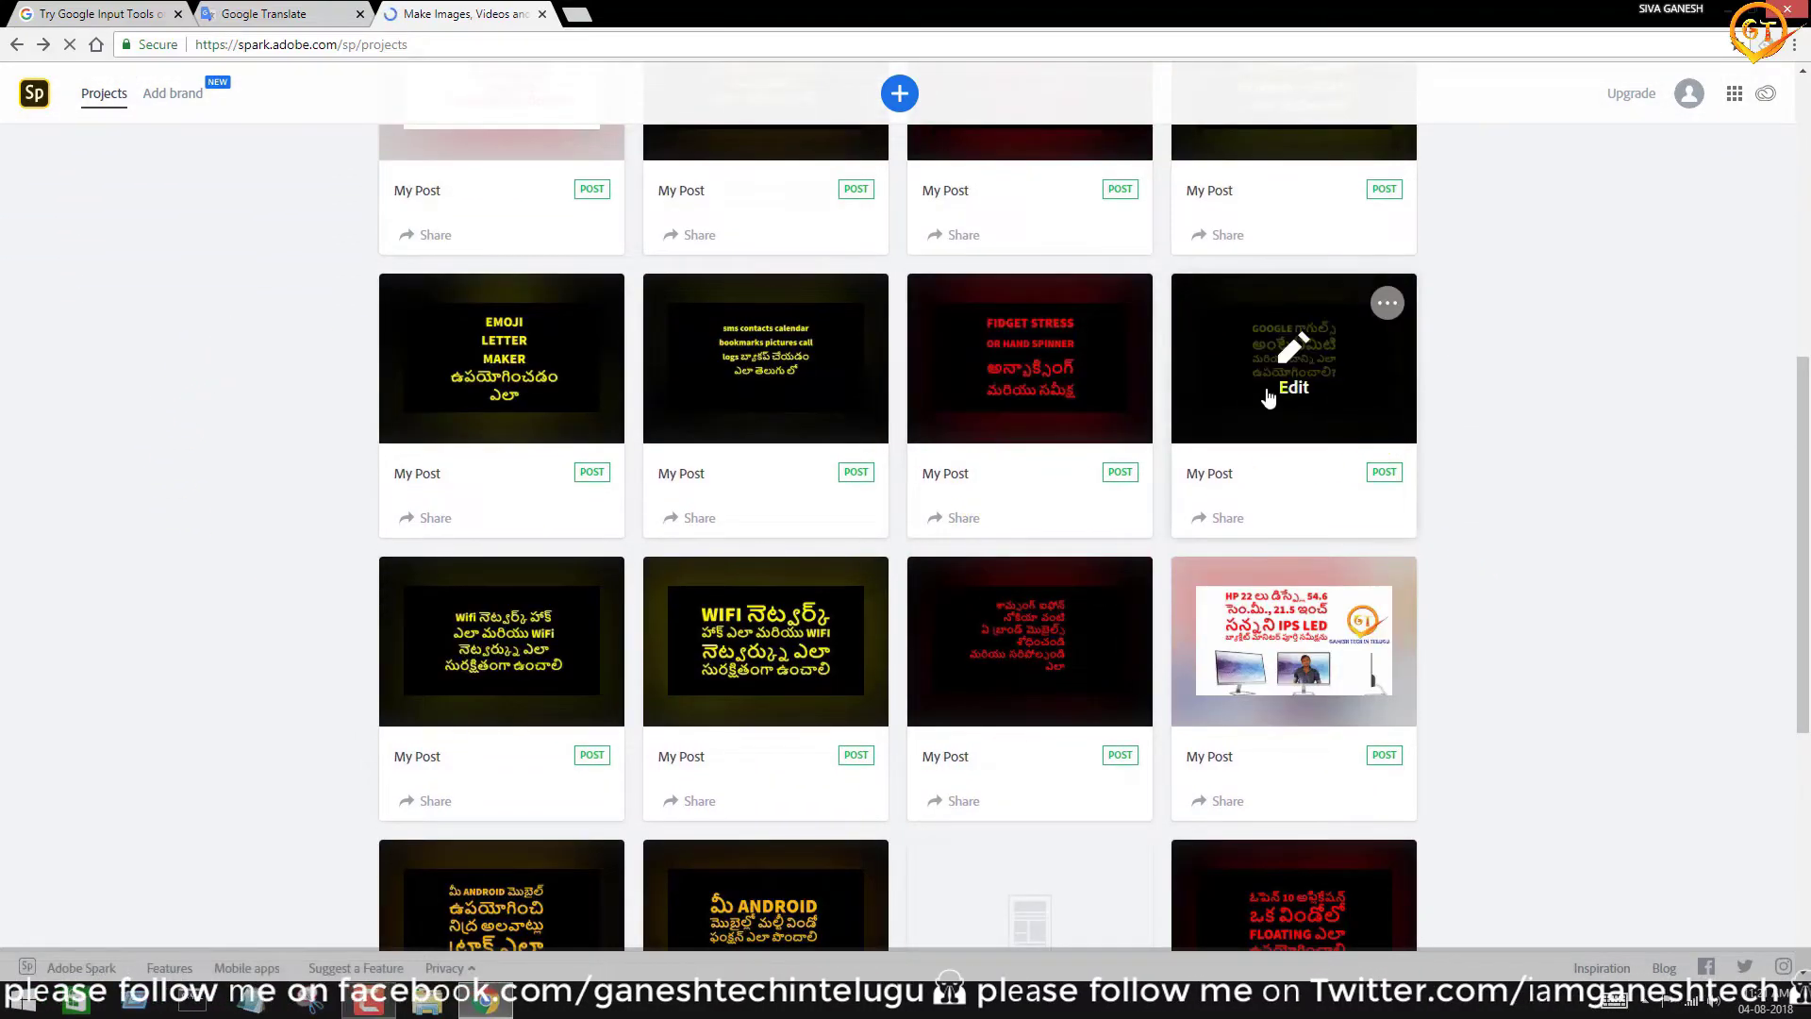
scroll(1204, 613, down, 5)
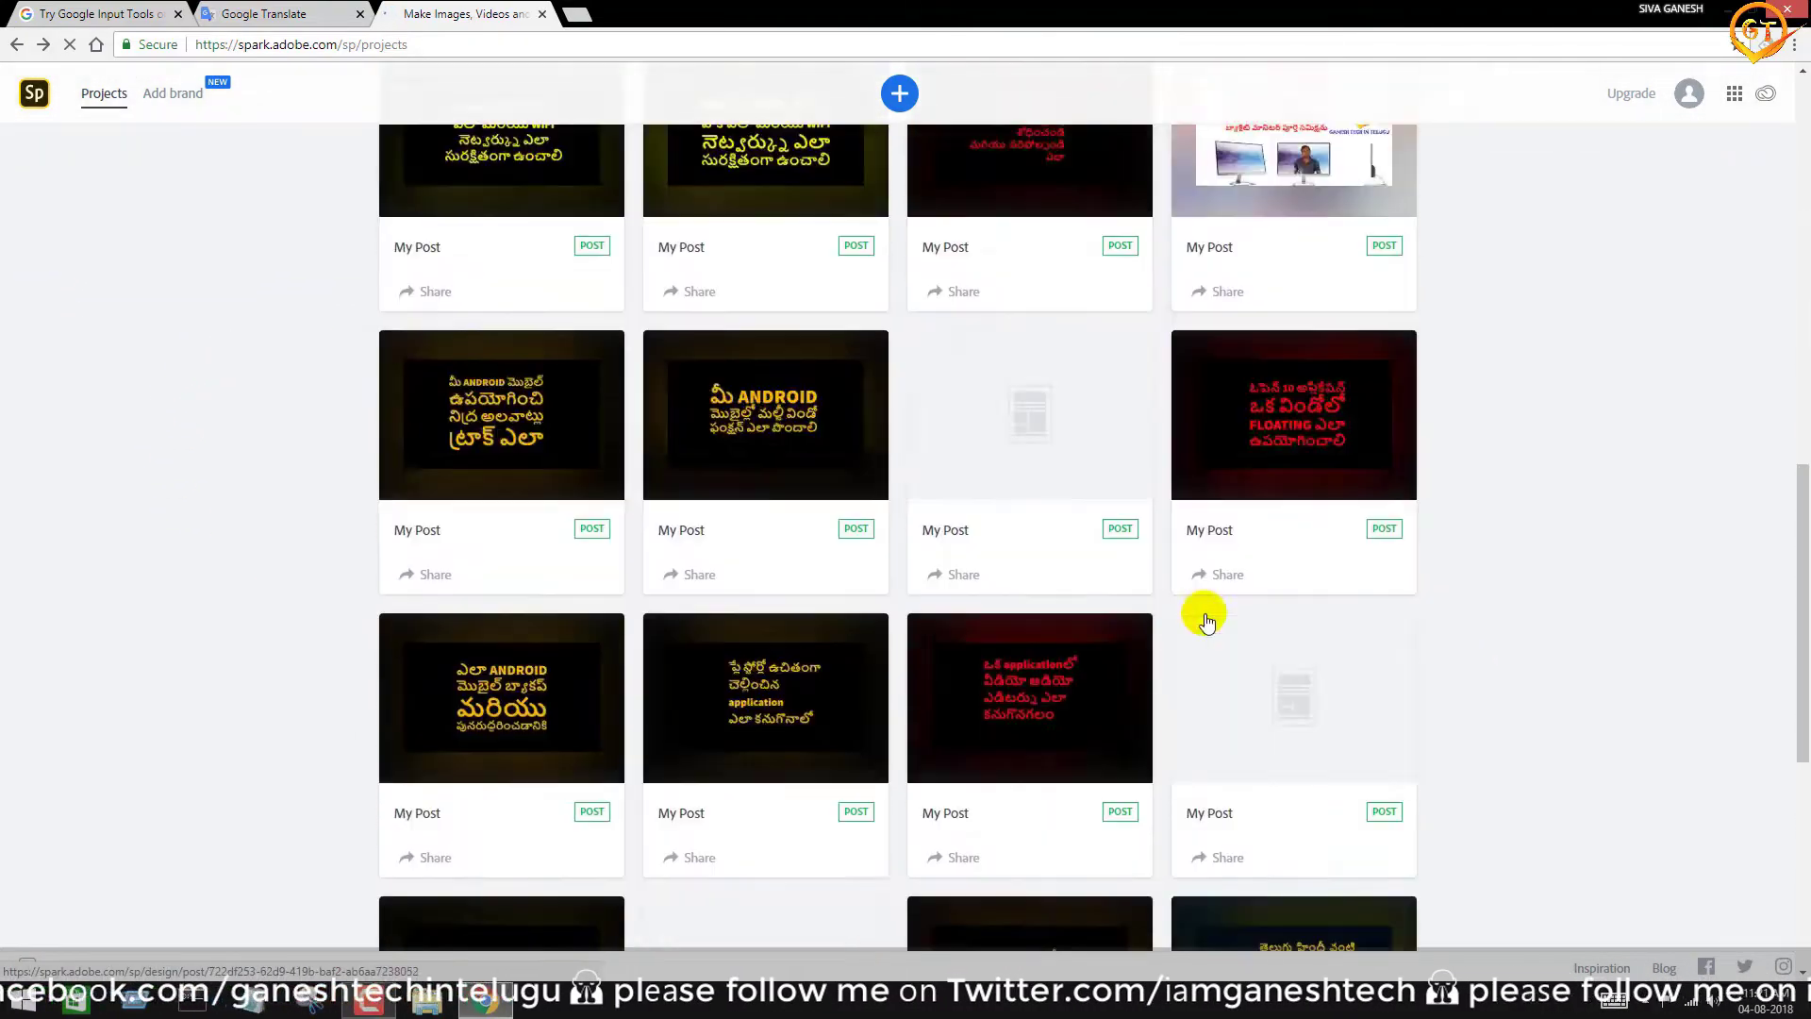
scroll(1203, 613, up, 12)
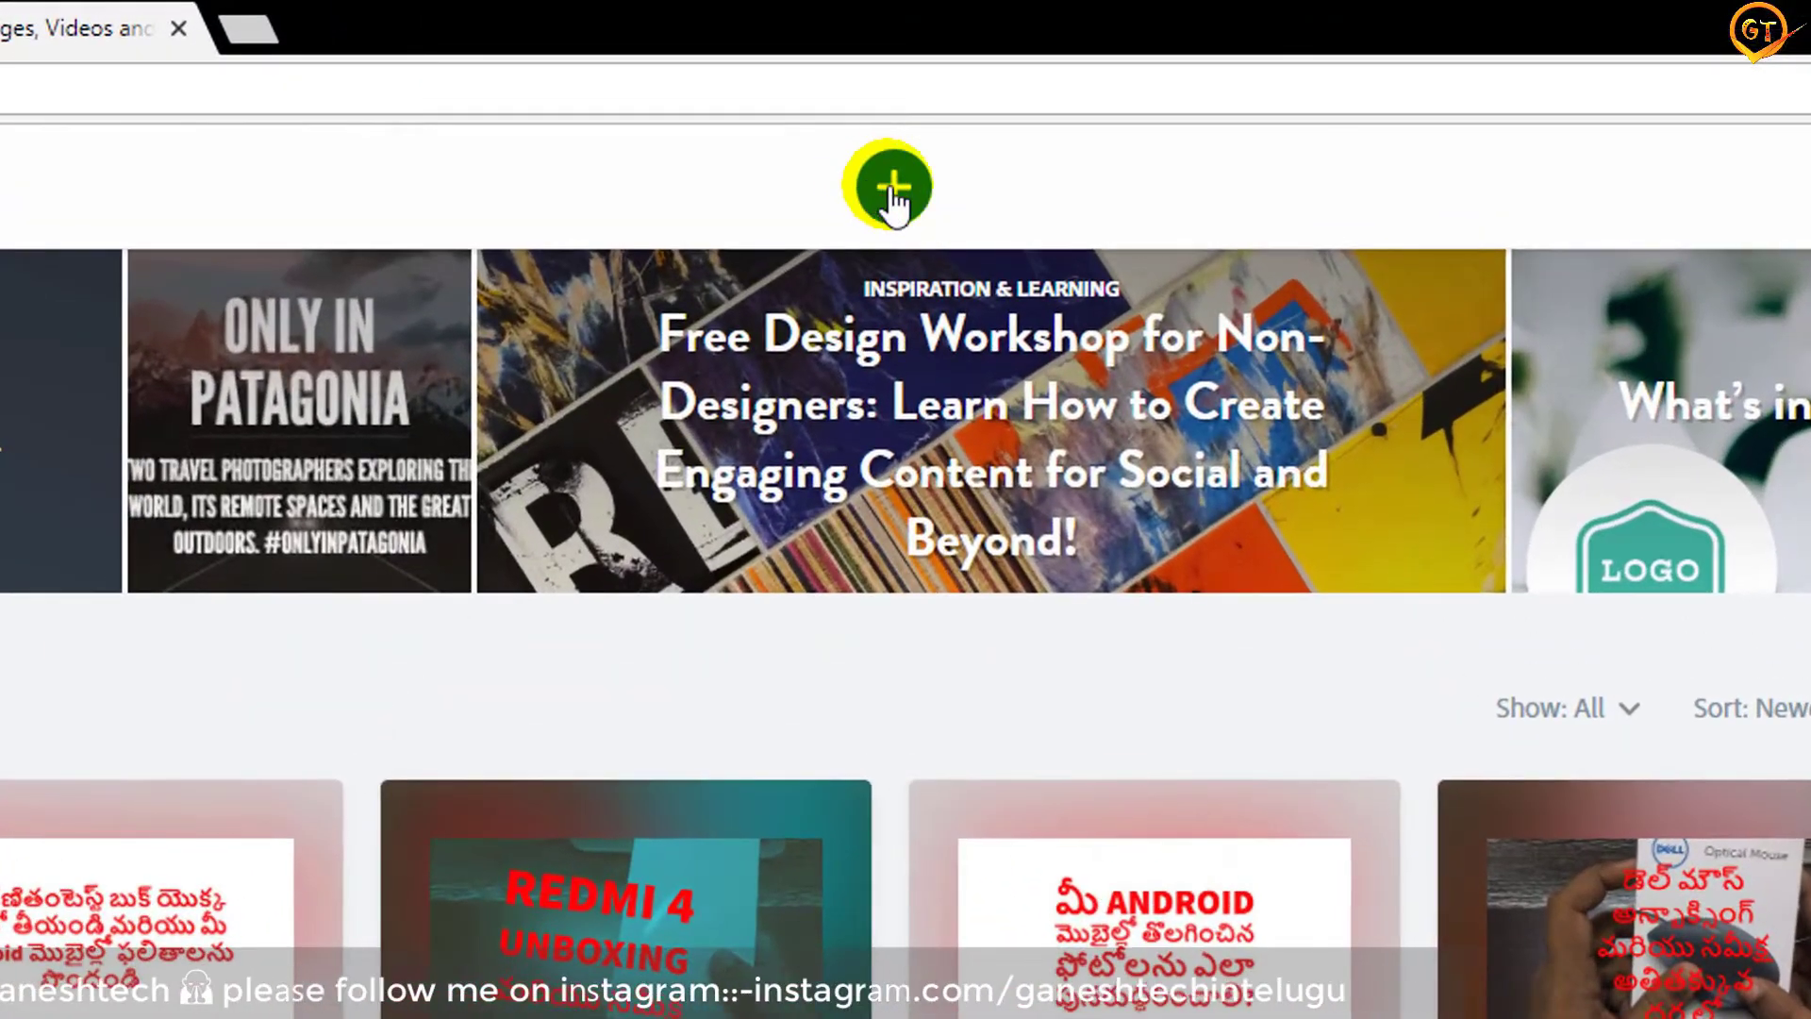
Step: Start a new project from the YouTube Thumbnail template in the Stand out on social category
click(891, 189)
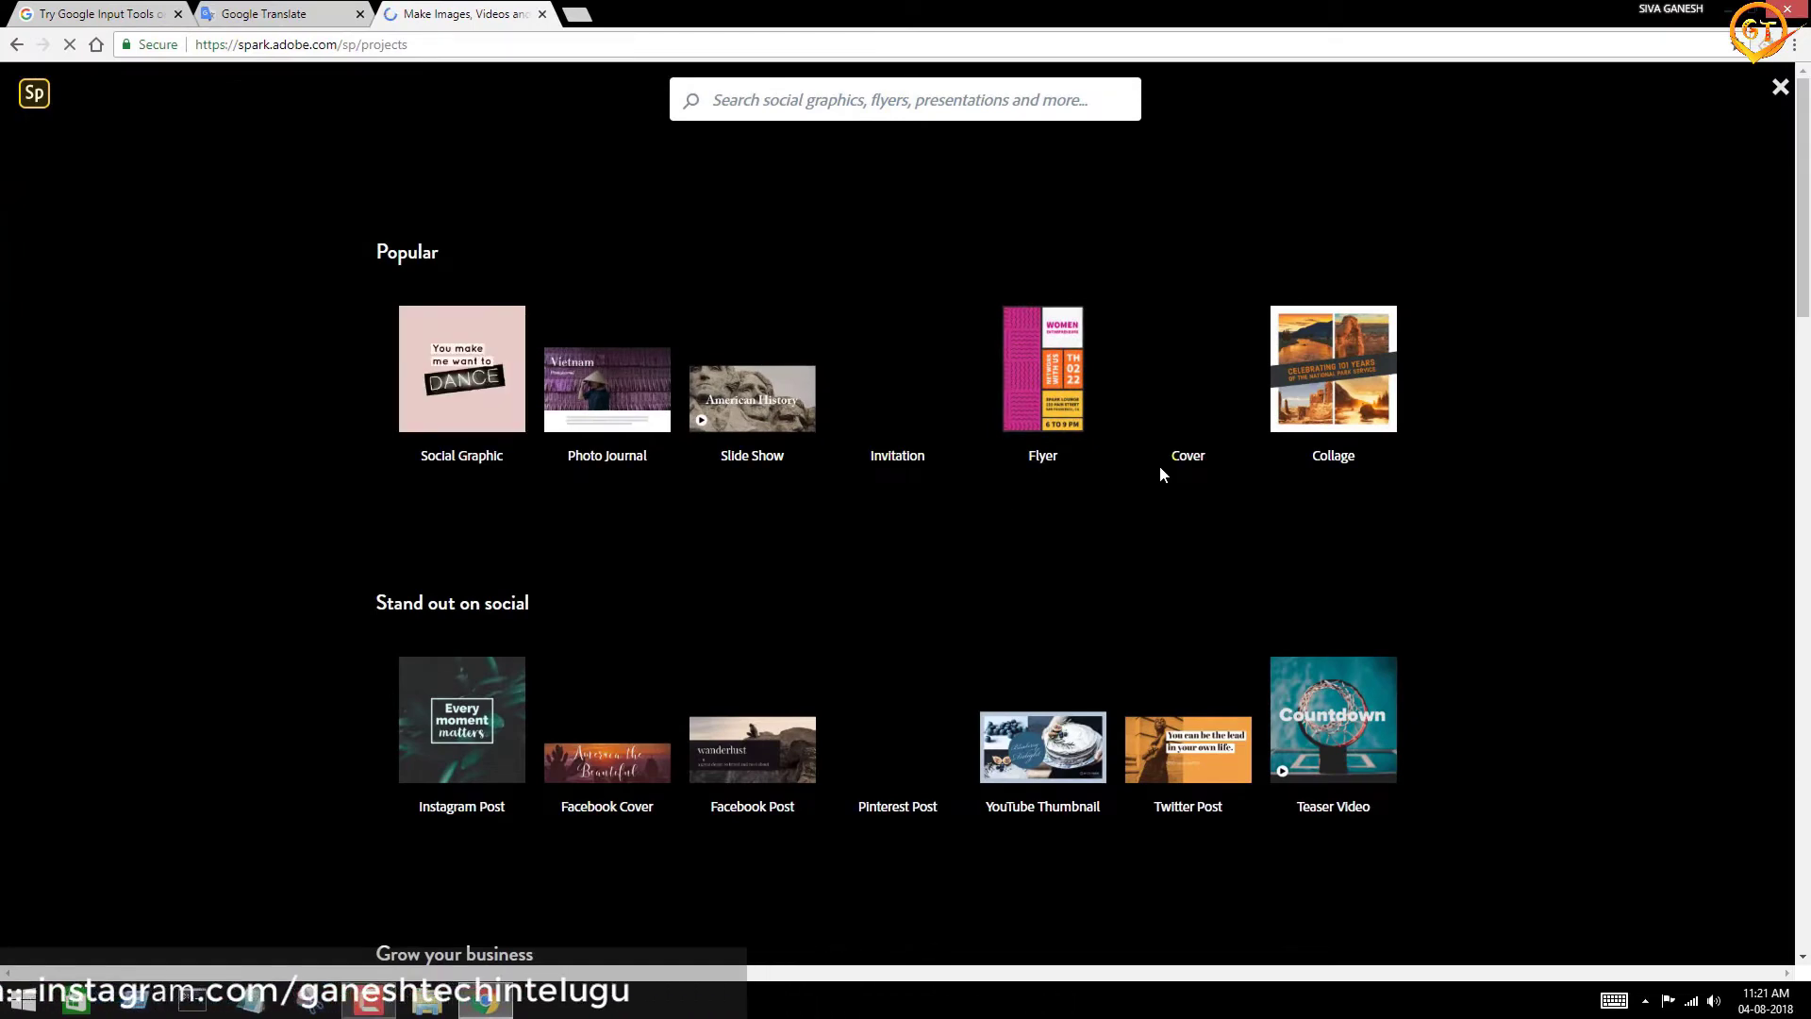
scroll(1158, 466, down, 3)
scroll(1158, 467, up, 3)
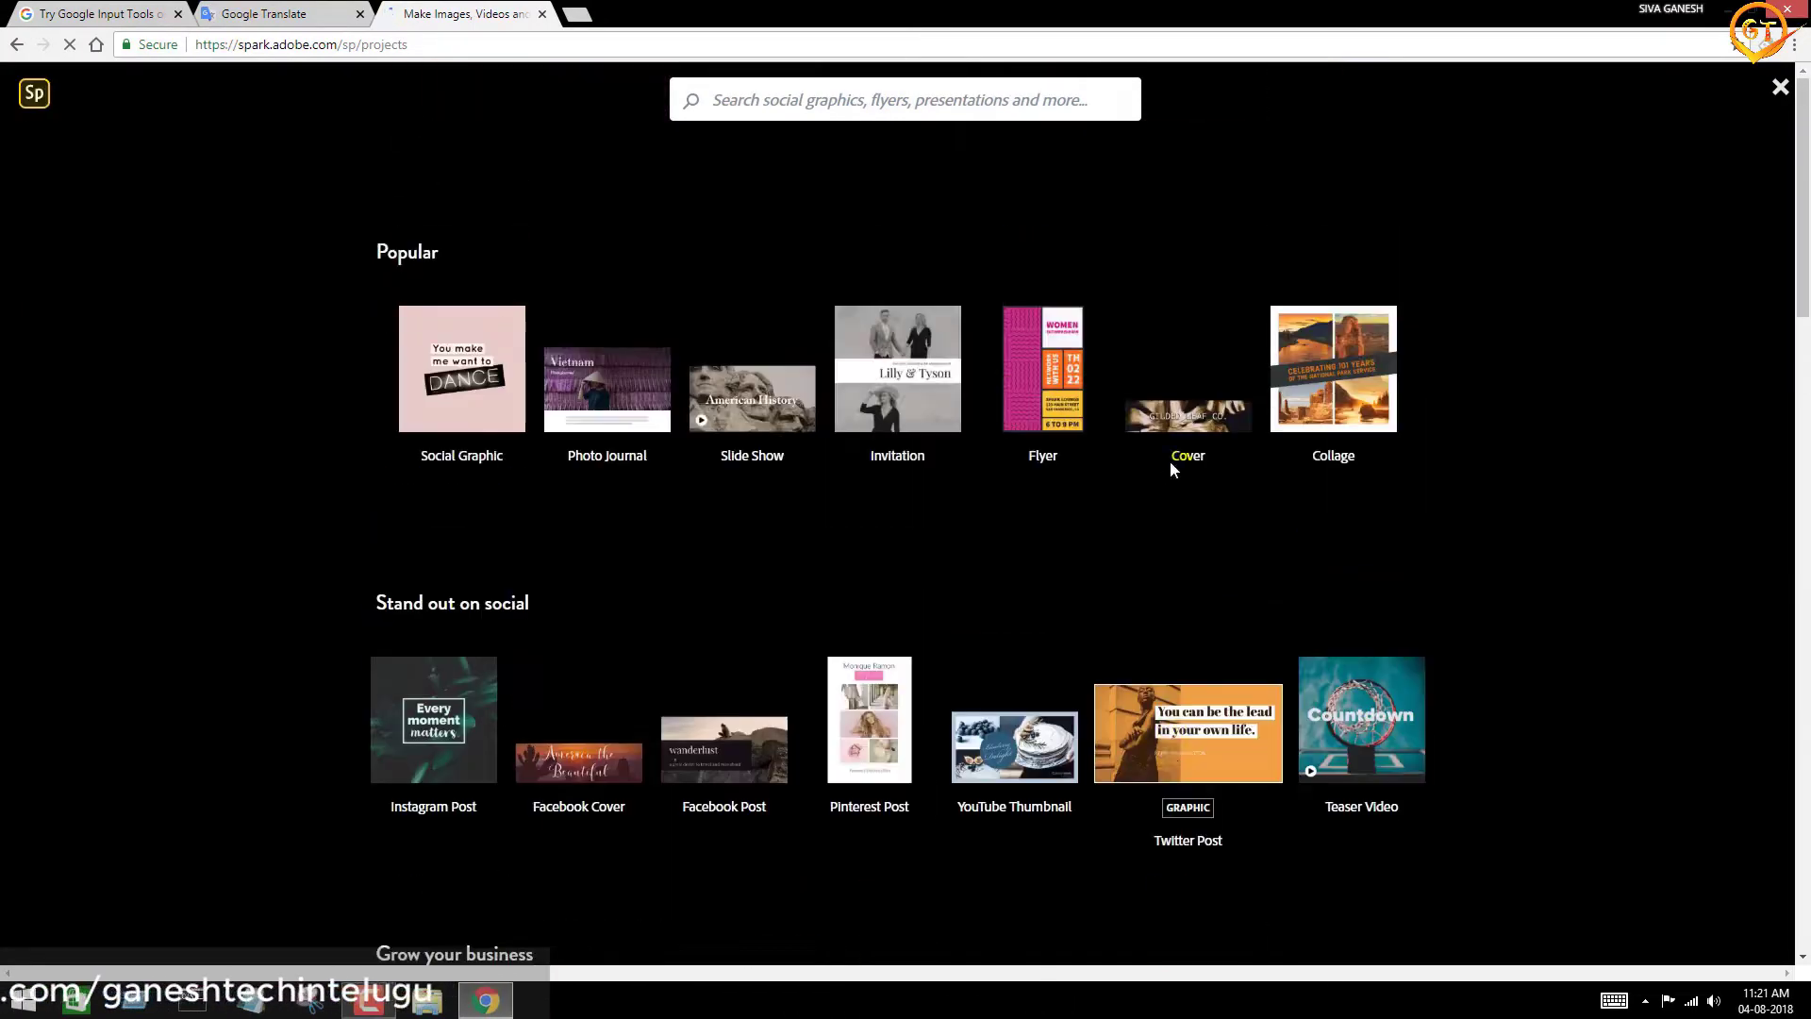
scroll(1170, 460, down, 3)
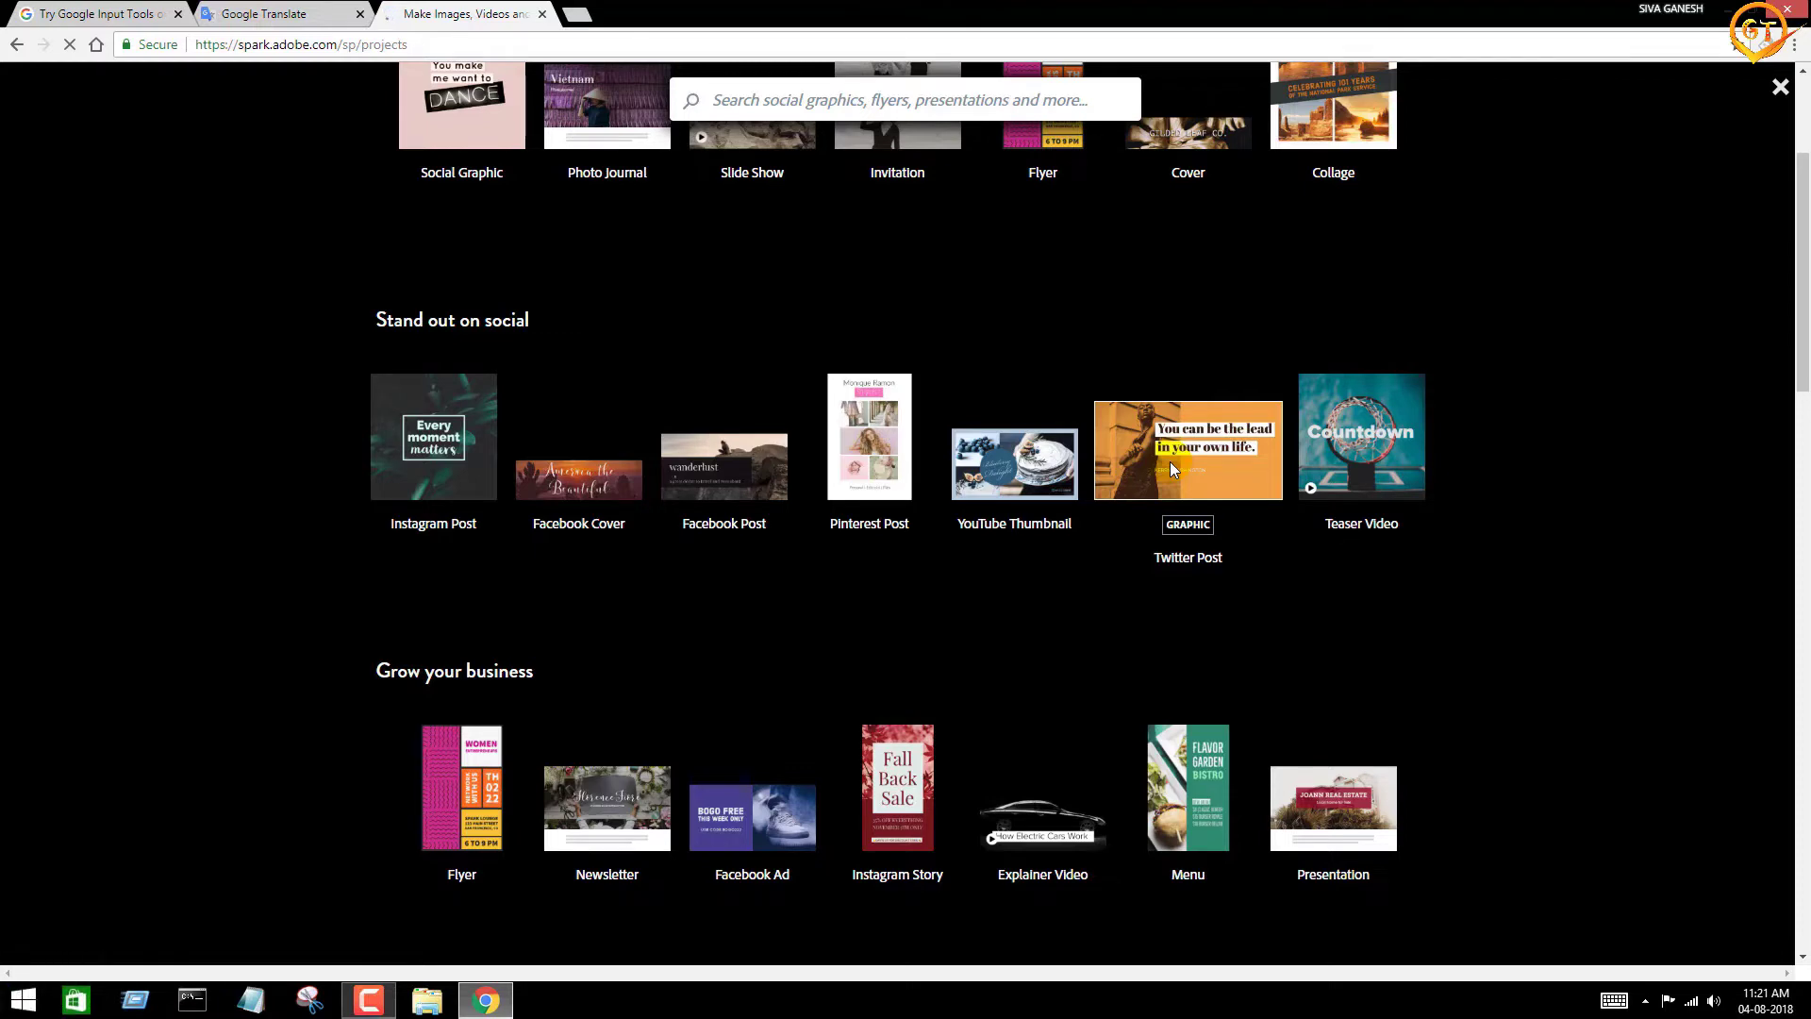
scroll(1170, 461, down, 6)
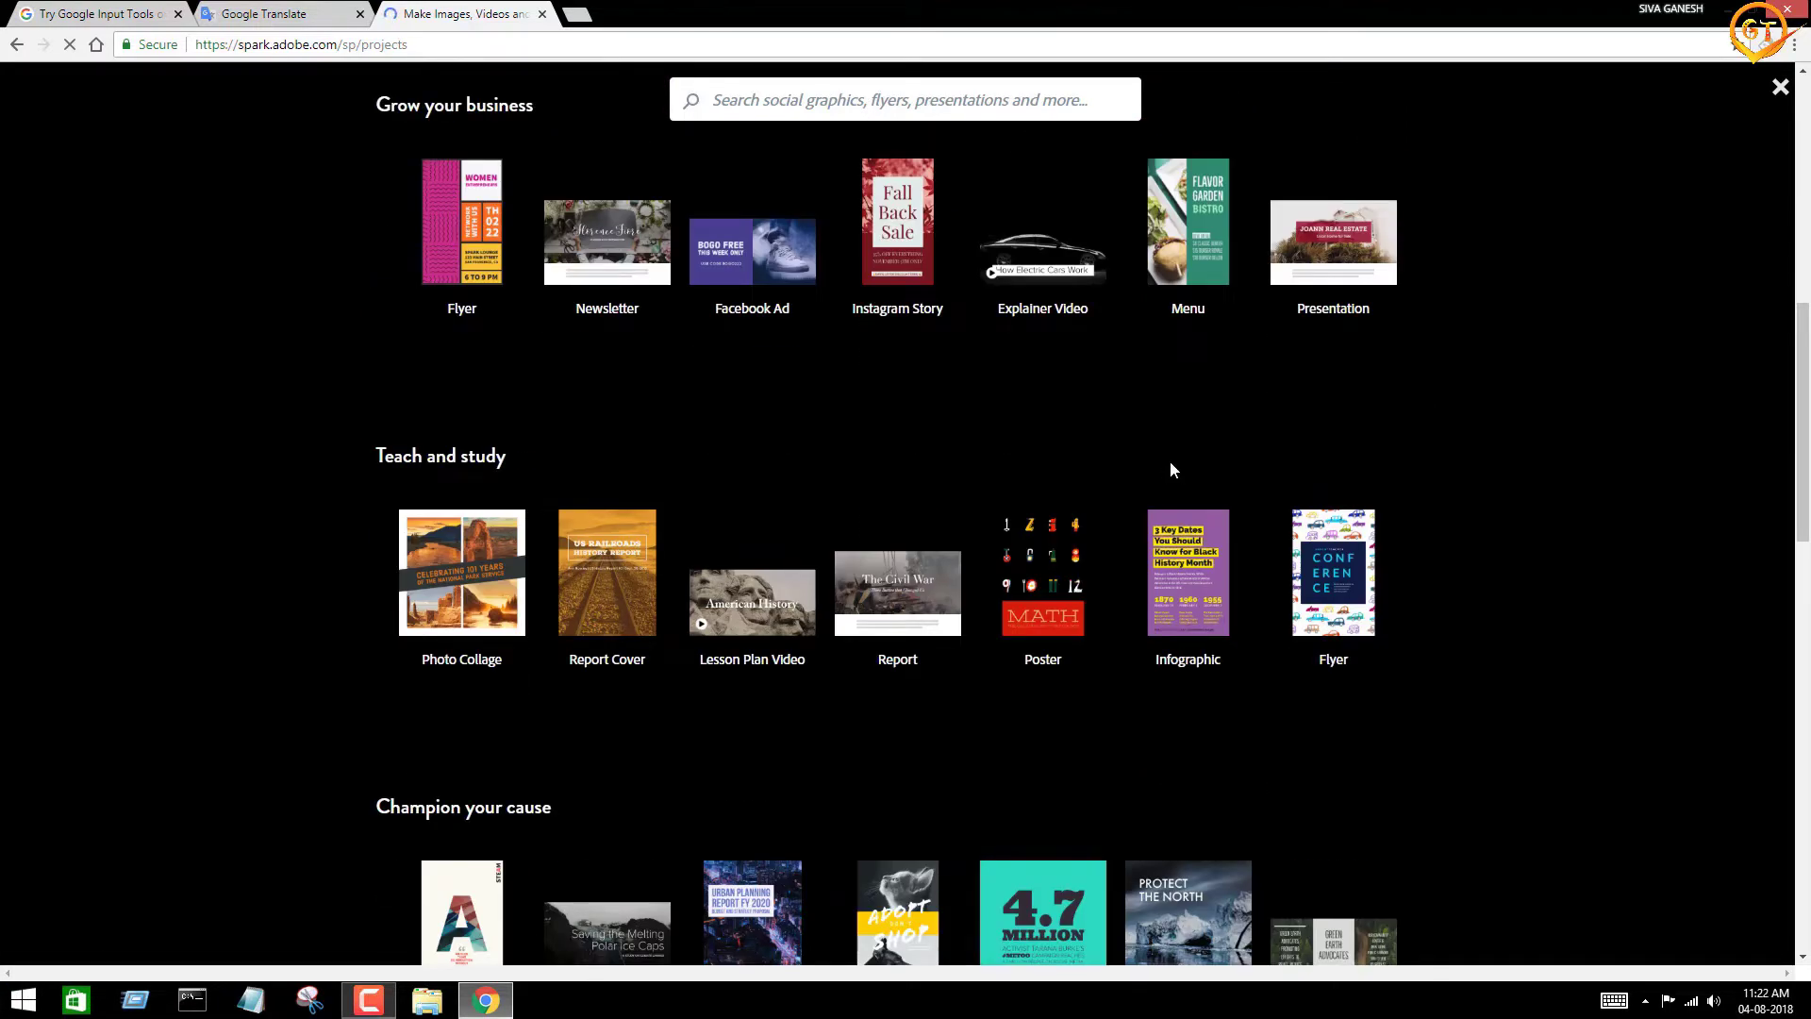
scroll(1169, 469, down, 12)
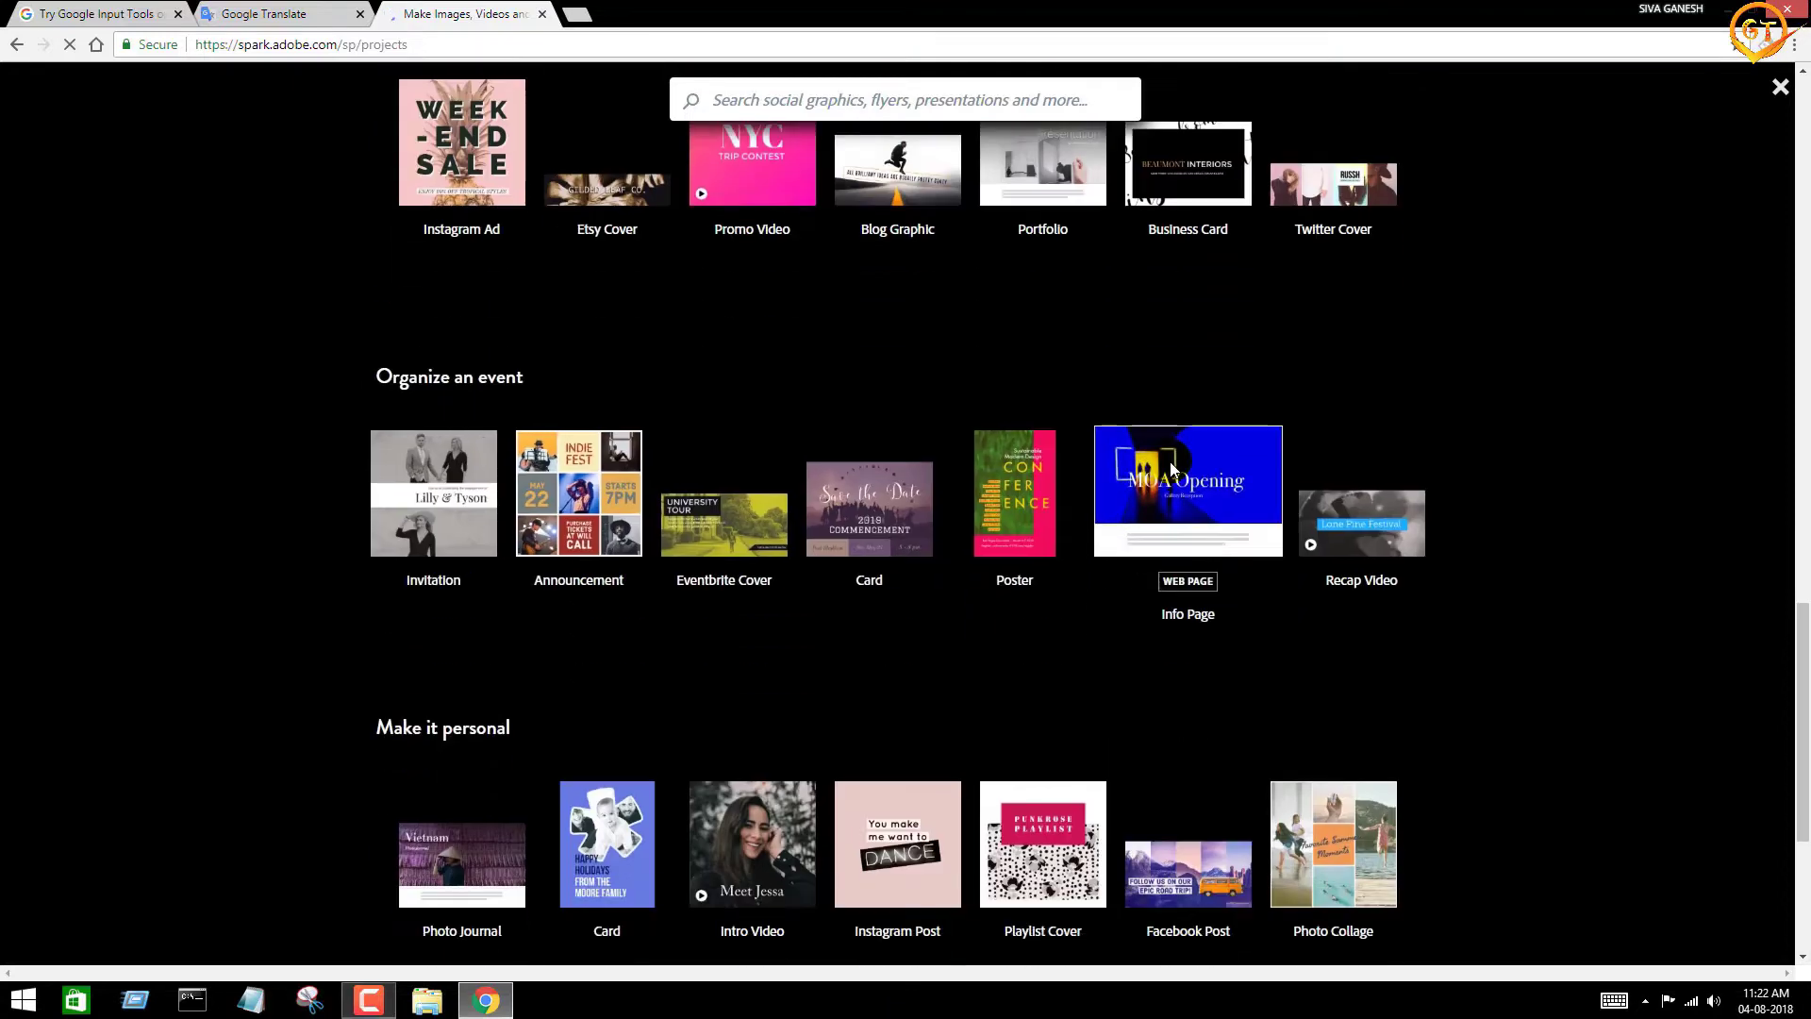
scroll(1173, 468, down, 4)
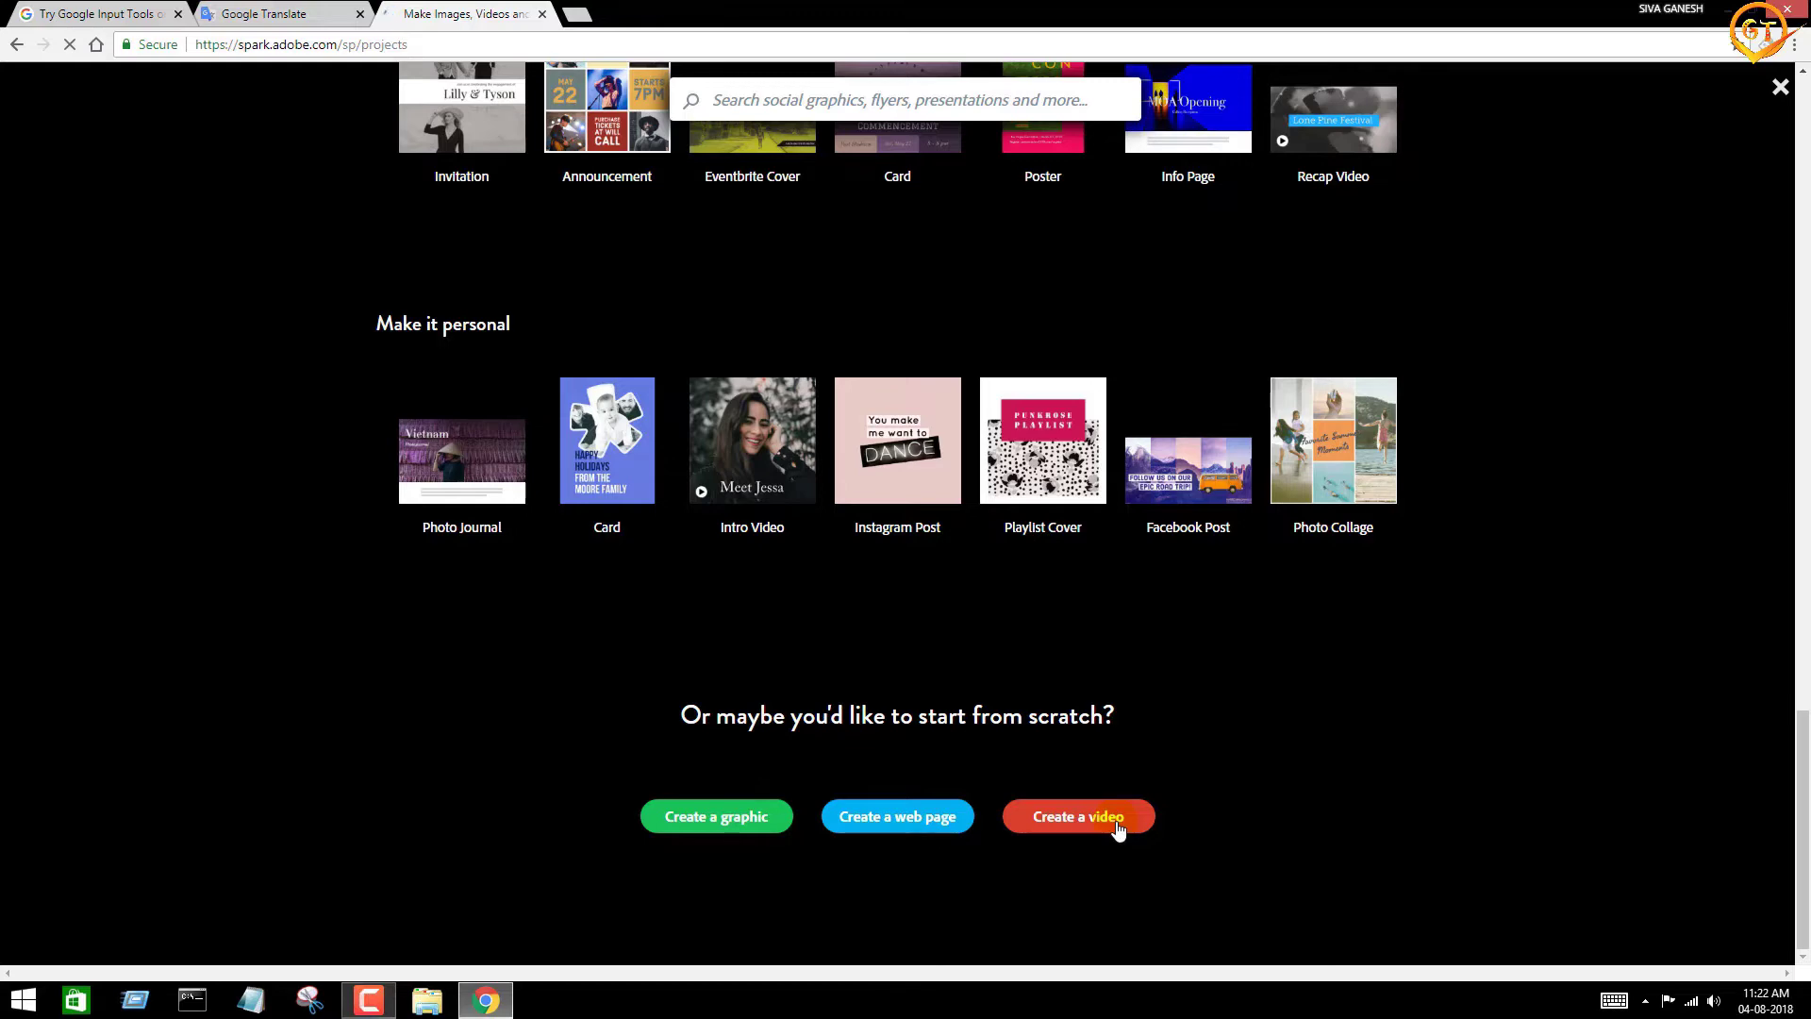
scroll(1118, 830, up, 20)
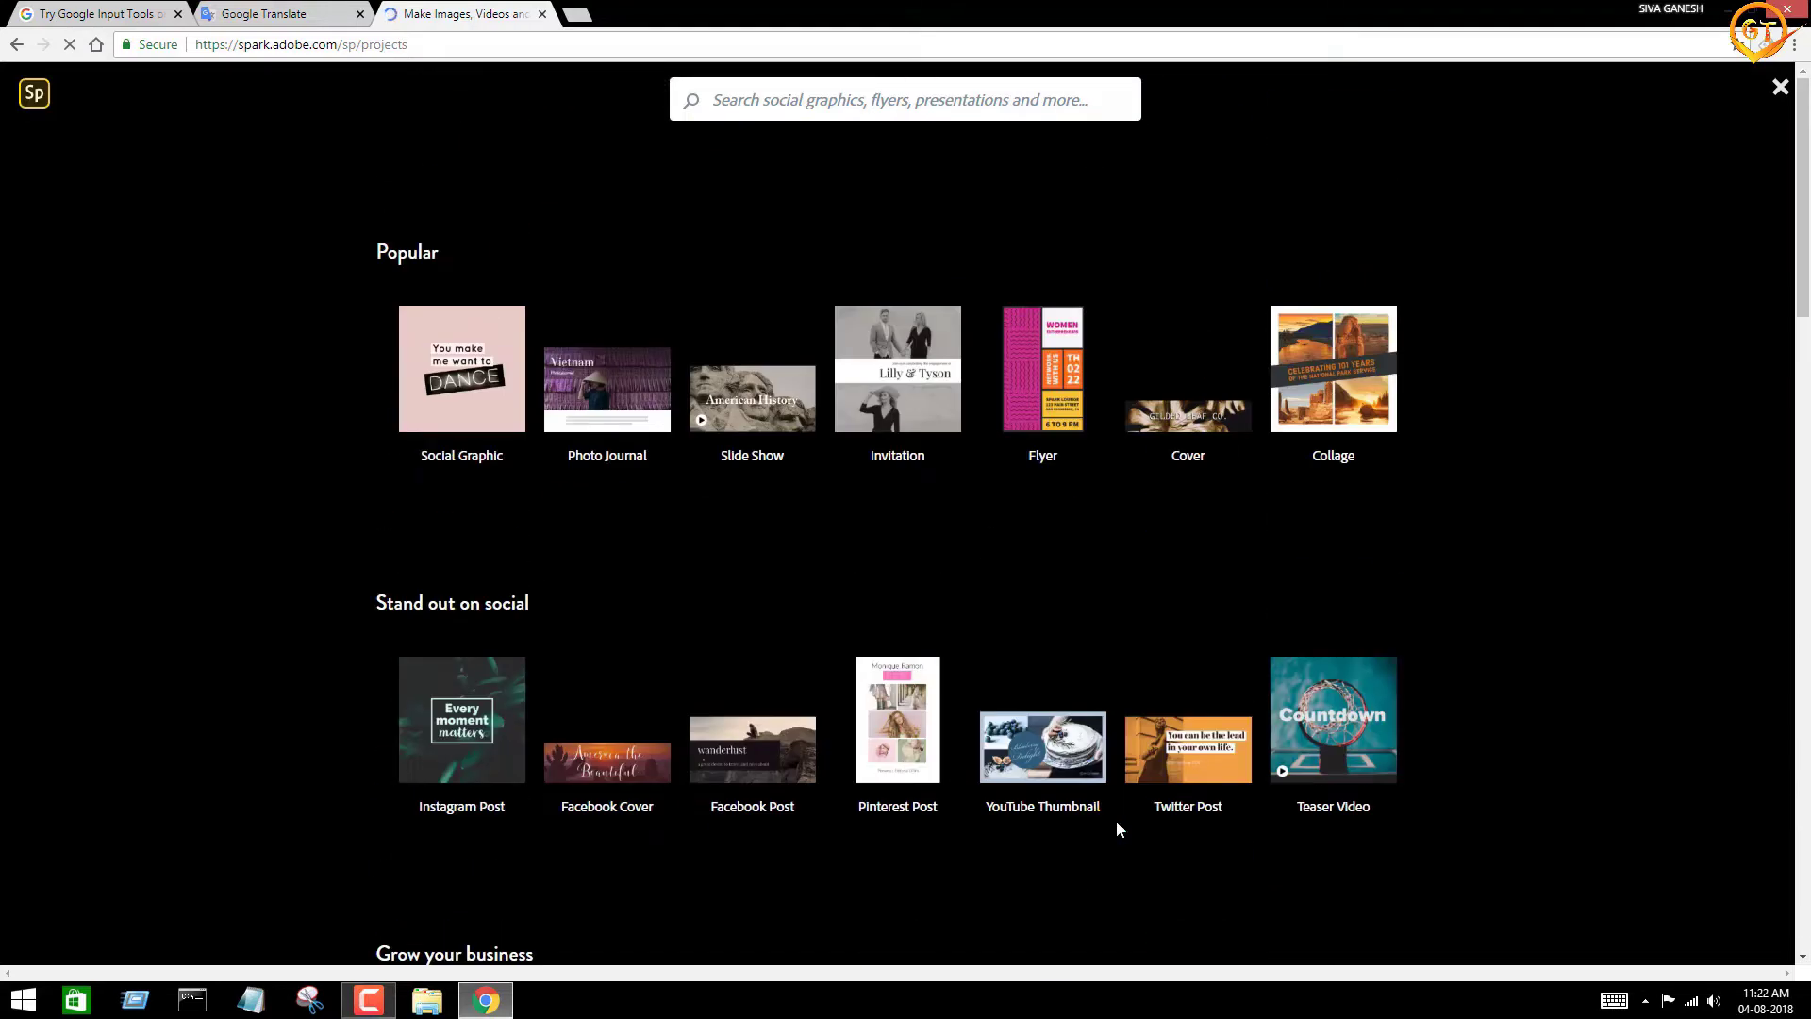
scroll(1094, 806, down, 6)
scroll(1061, 349, up, 1)
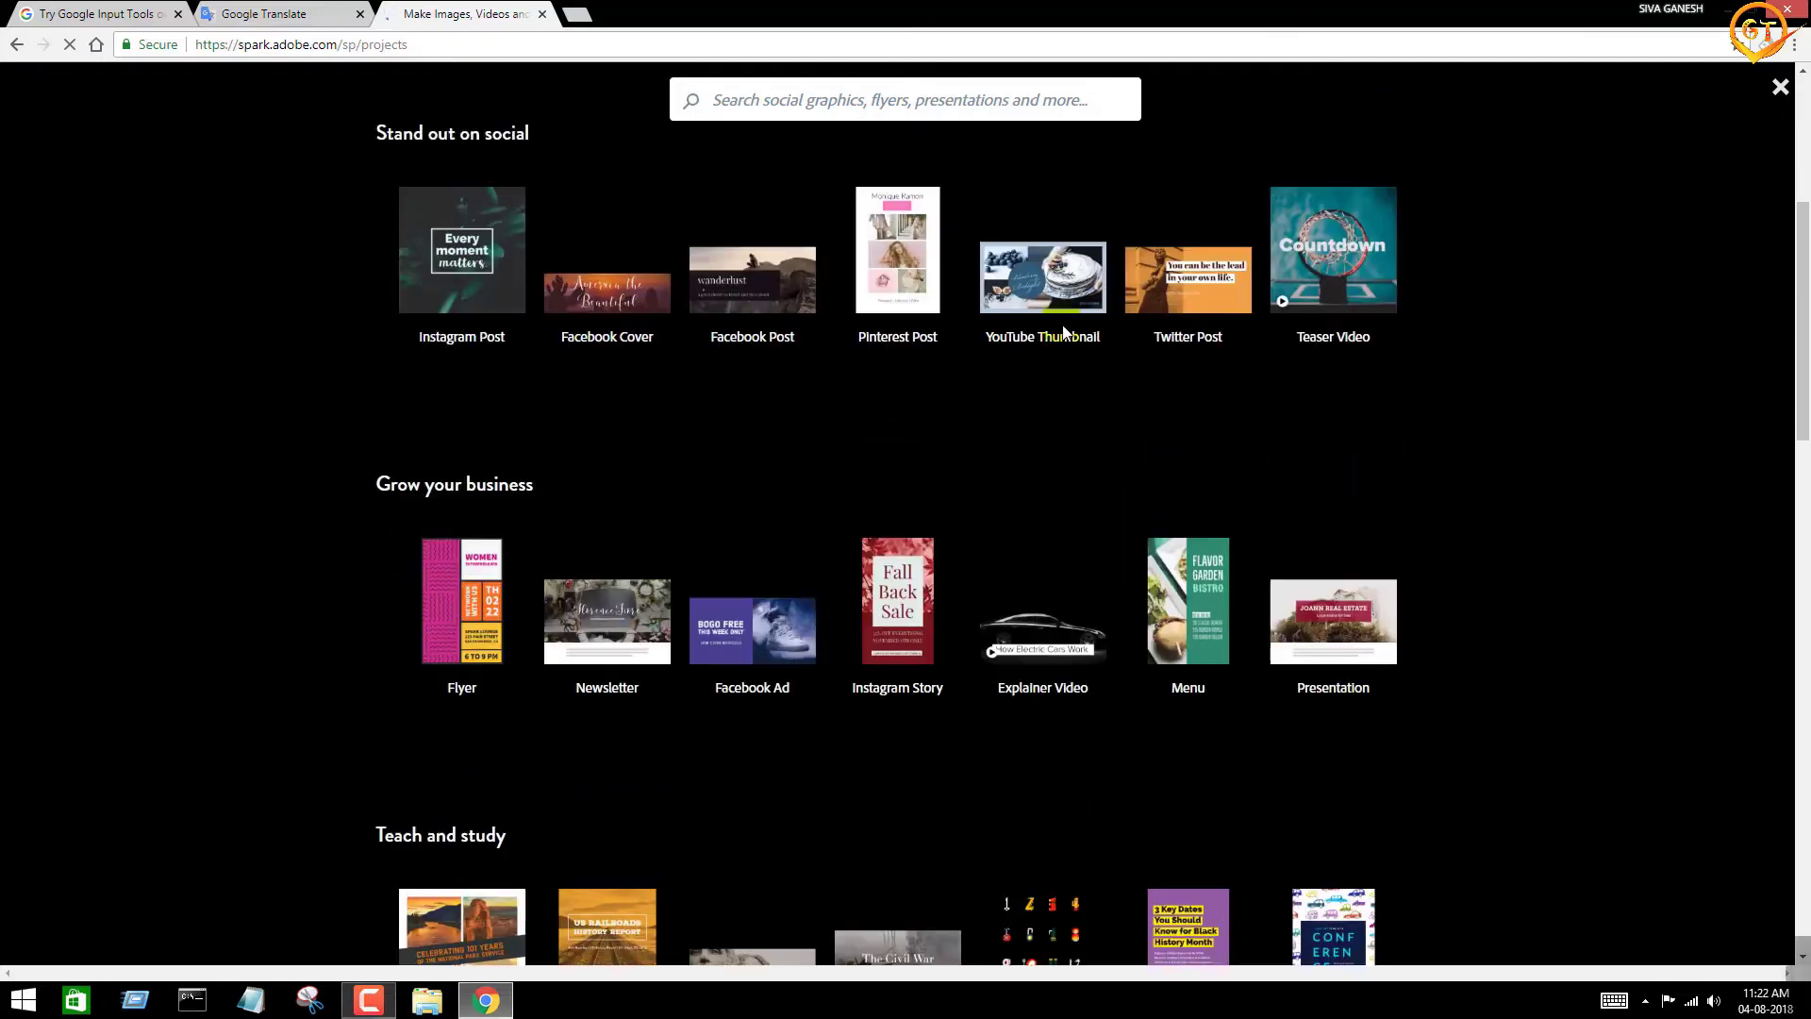
scroll(1064, 330, up, 2)
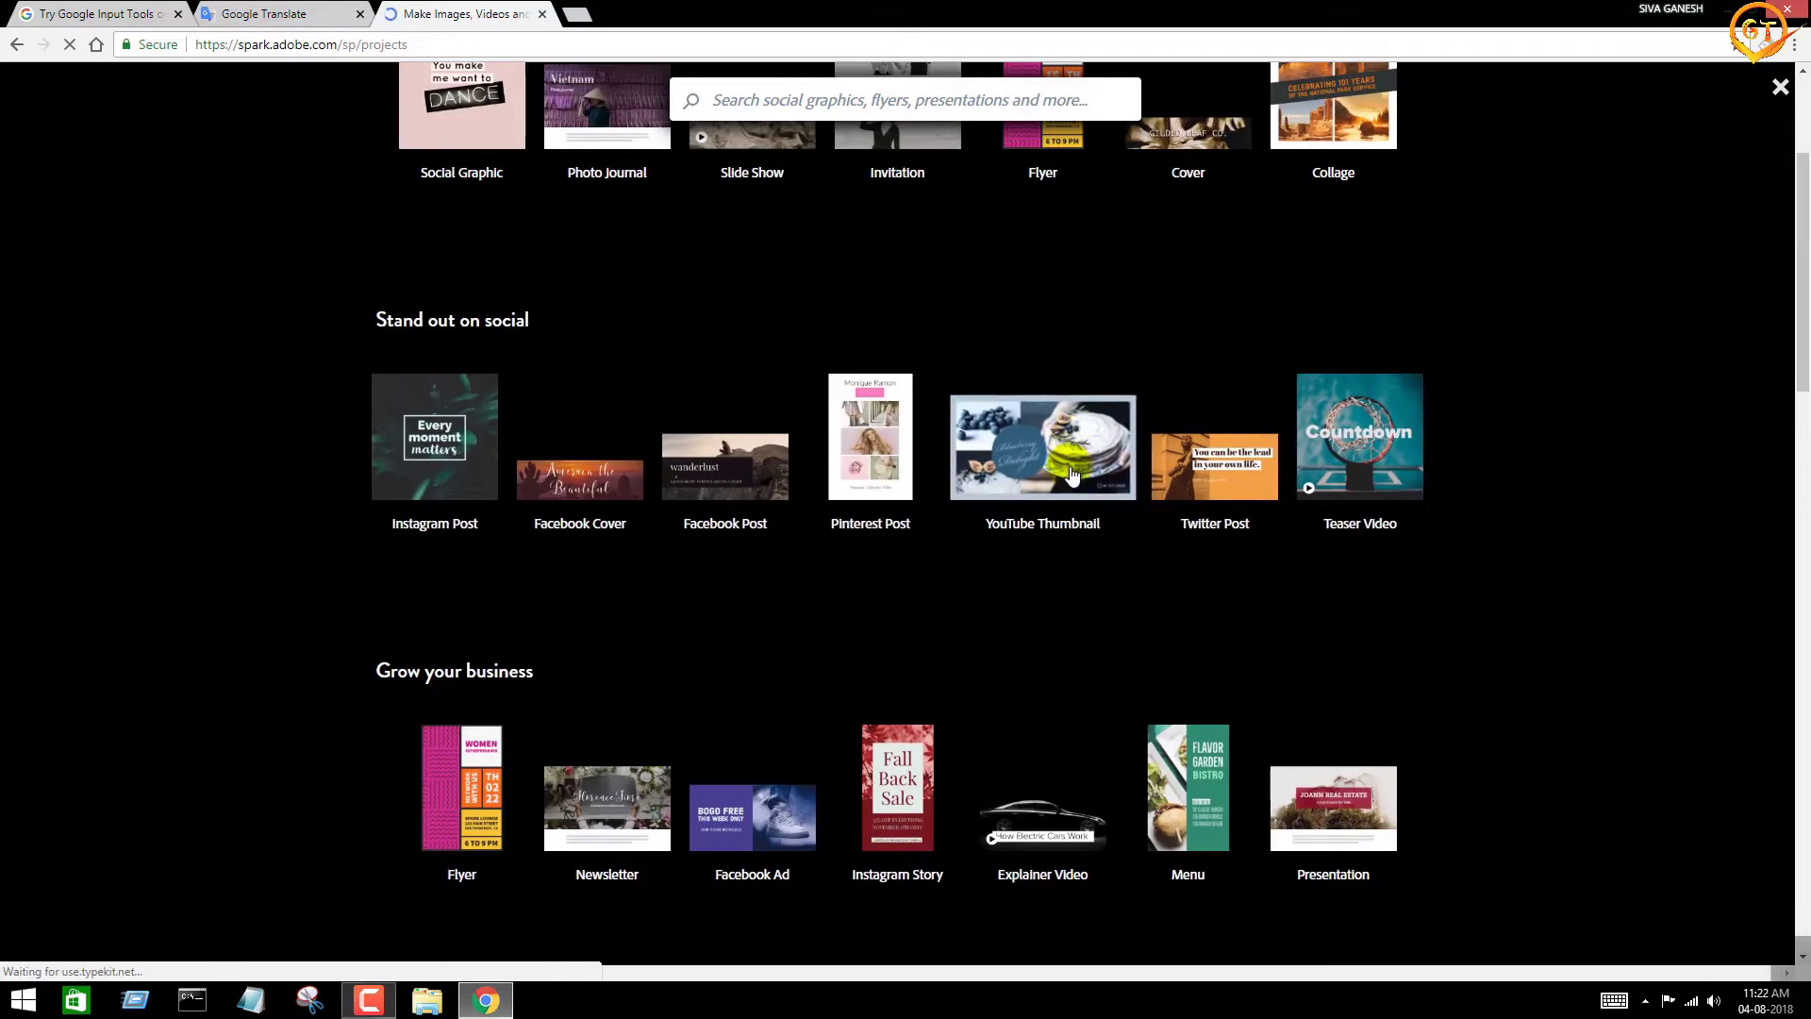
click(1007, 564)
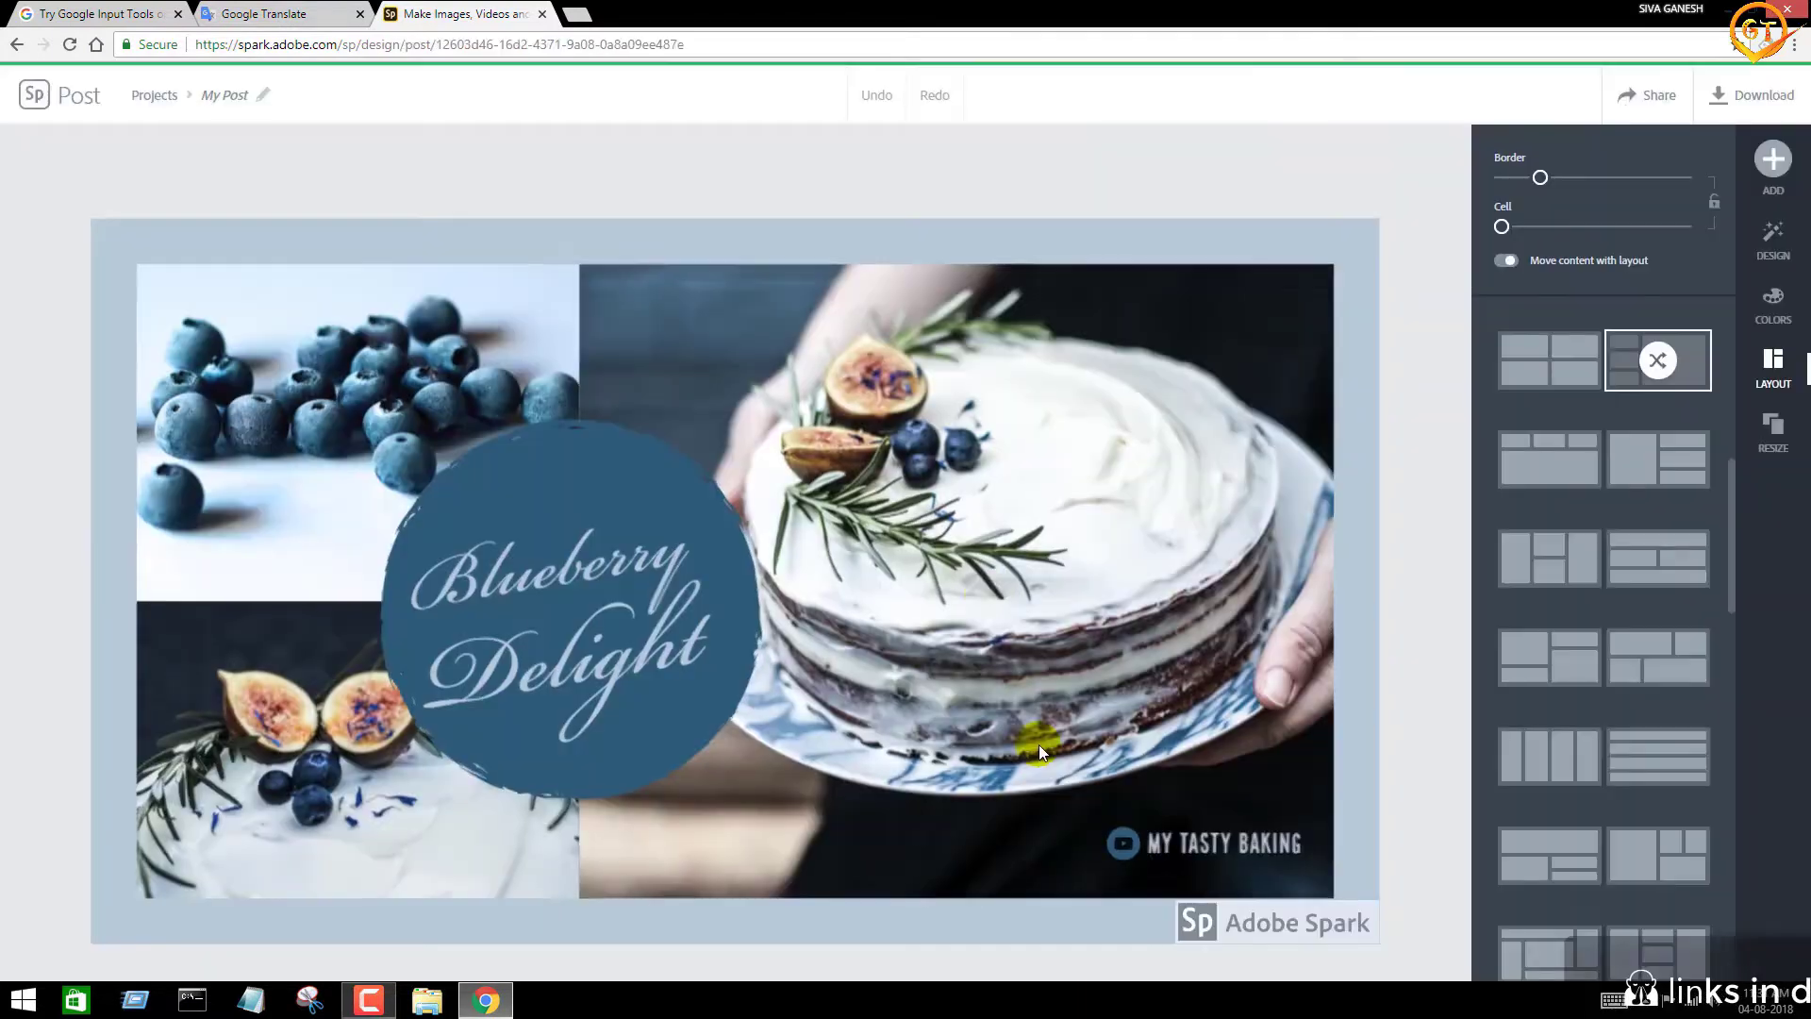
Step: Delete all three photo sections of the template: the cake, the blueberries and the figs
click(986, 551)
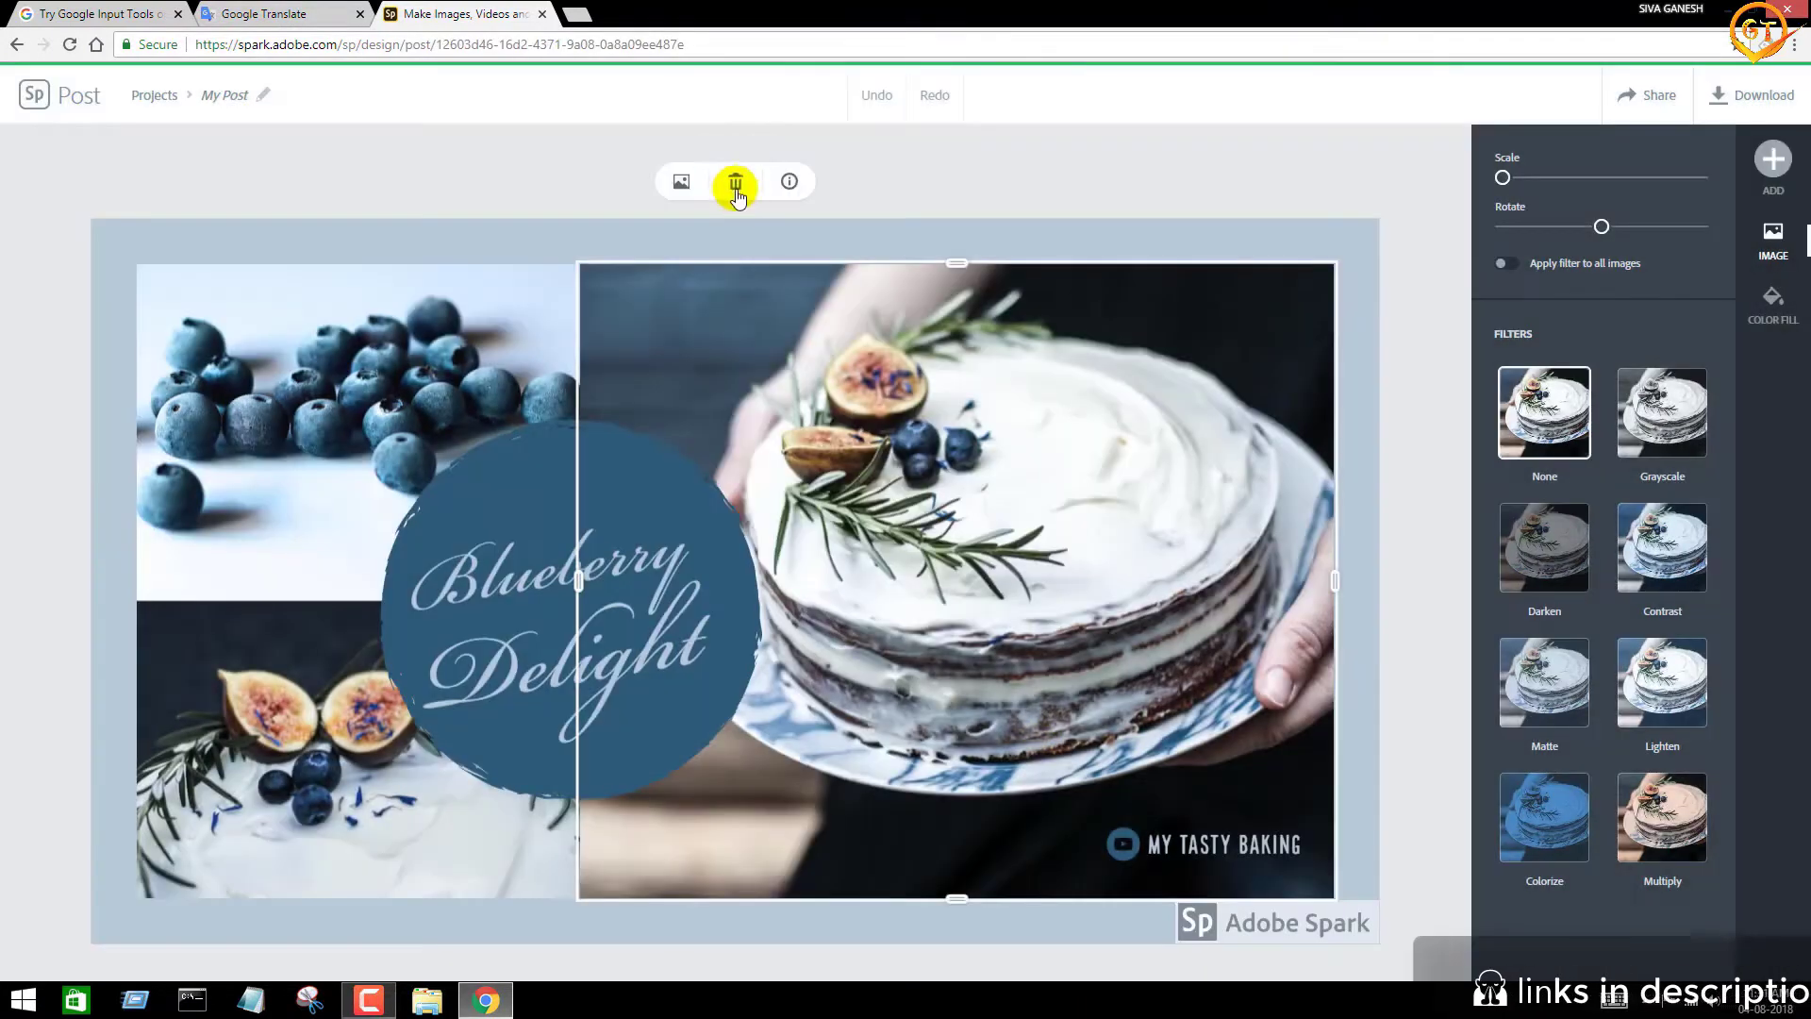
click(735, 181)
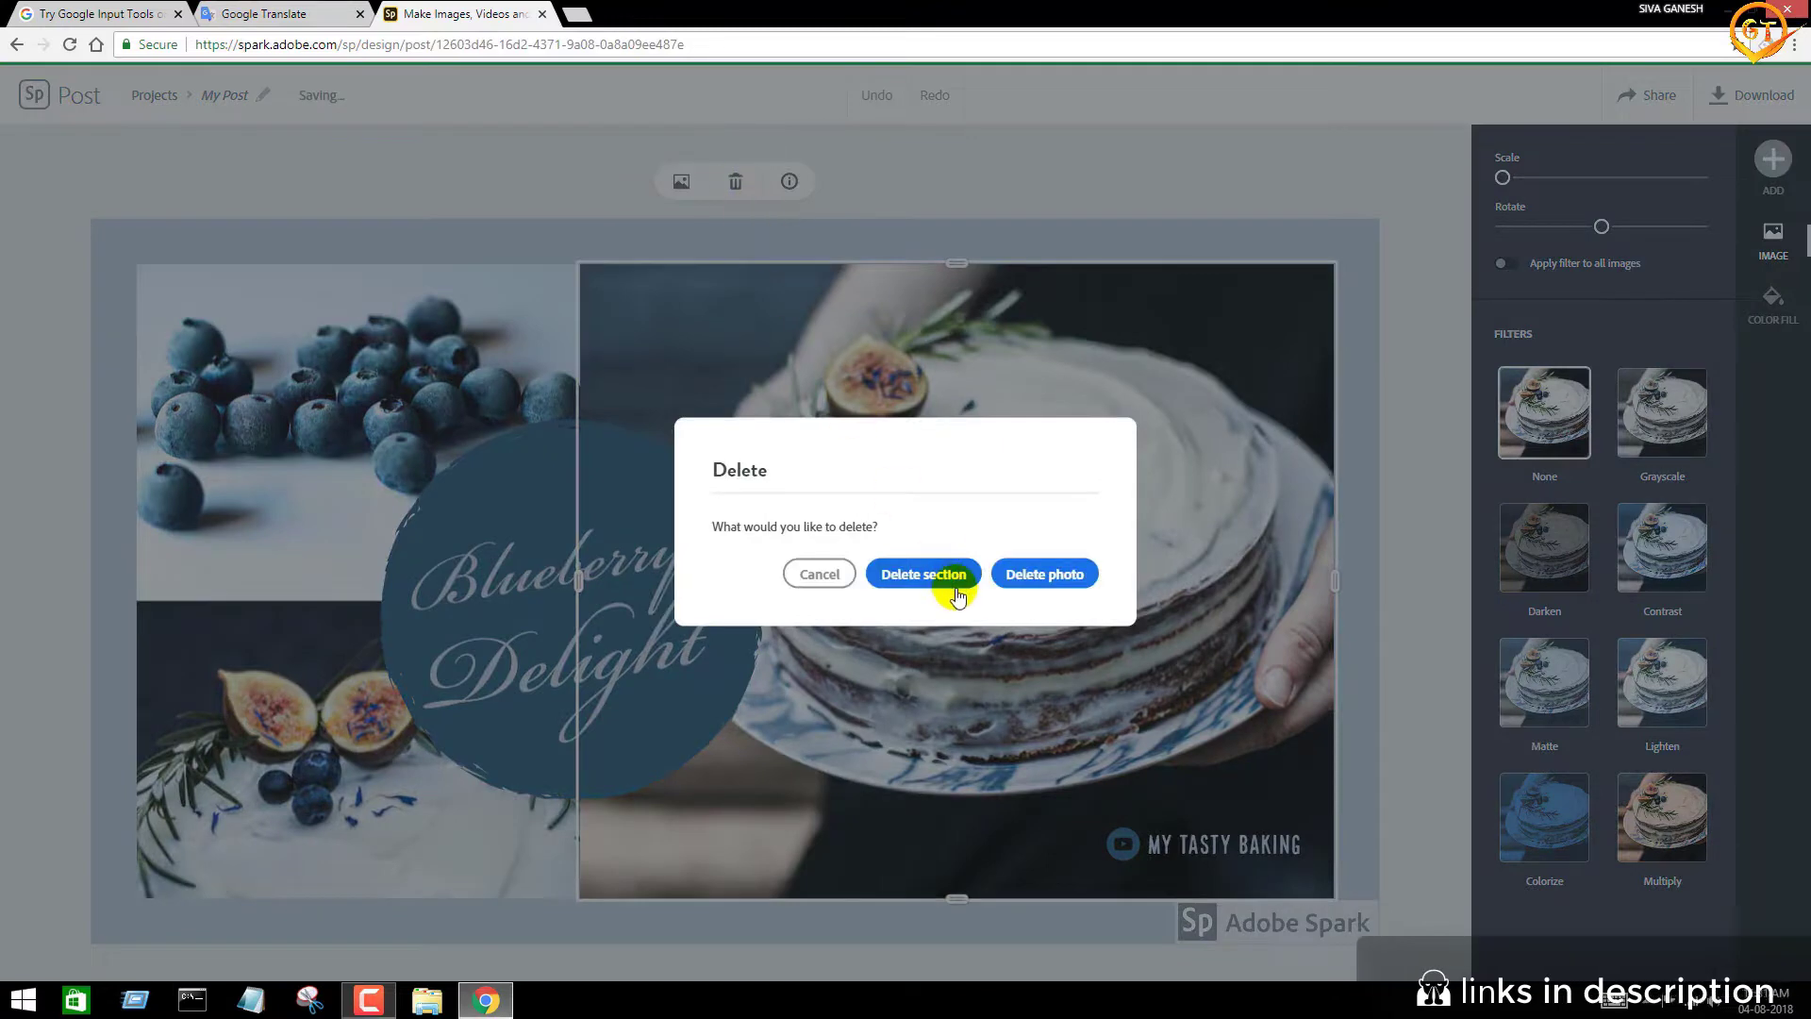
click(919, 578)
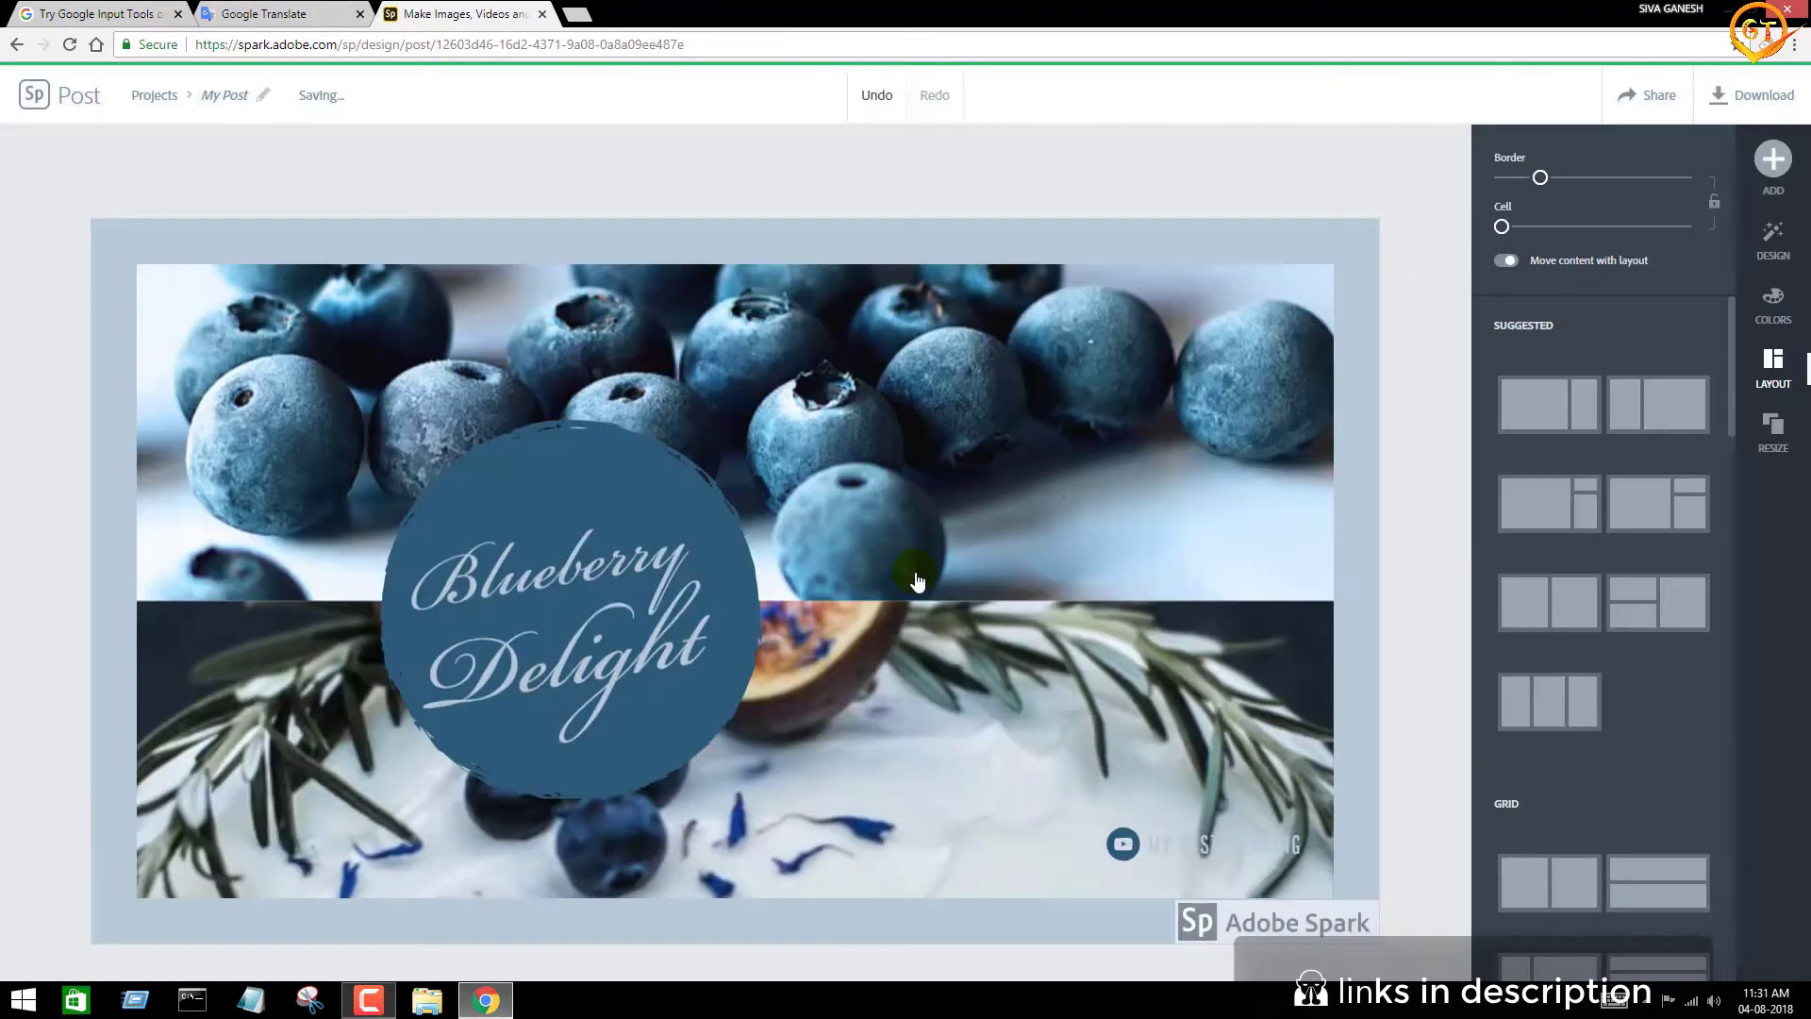
click(907, 462)
click(735, 181)
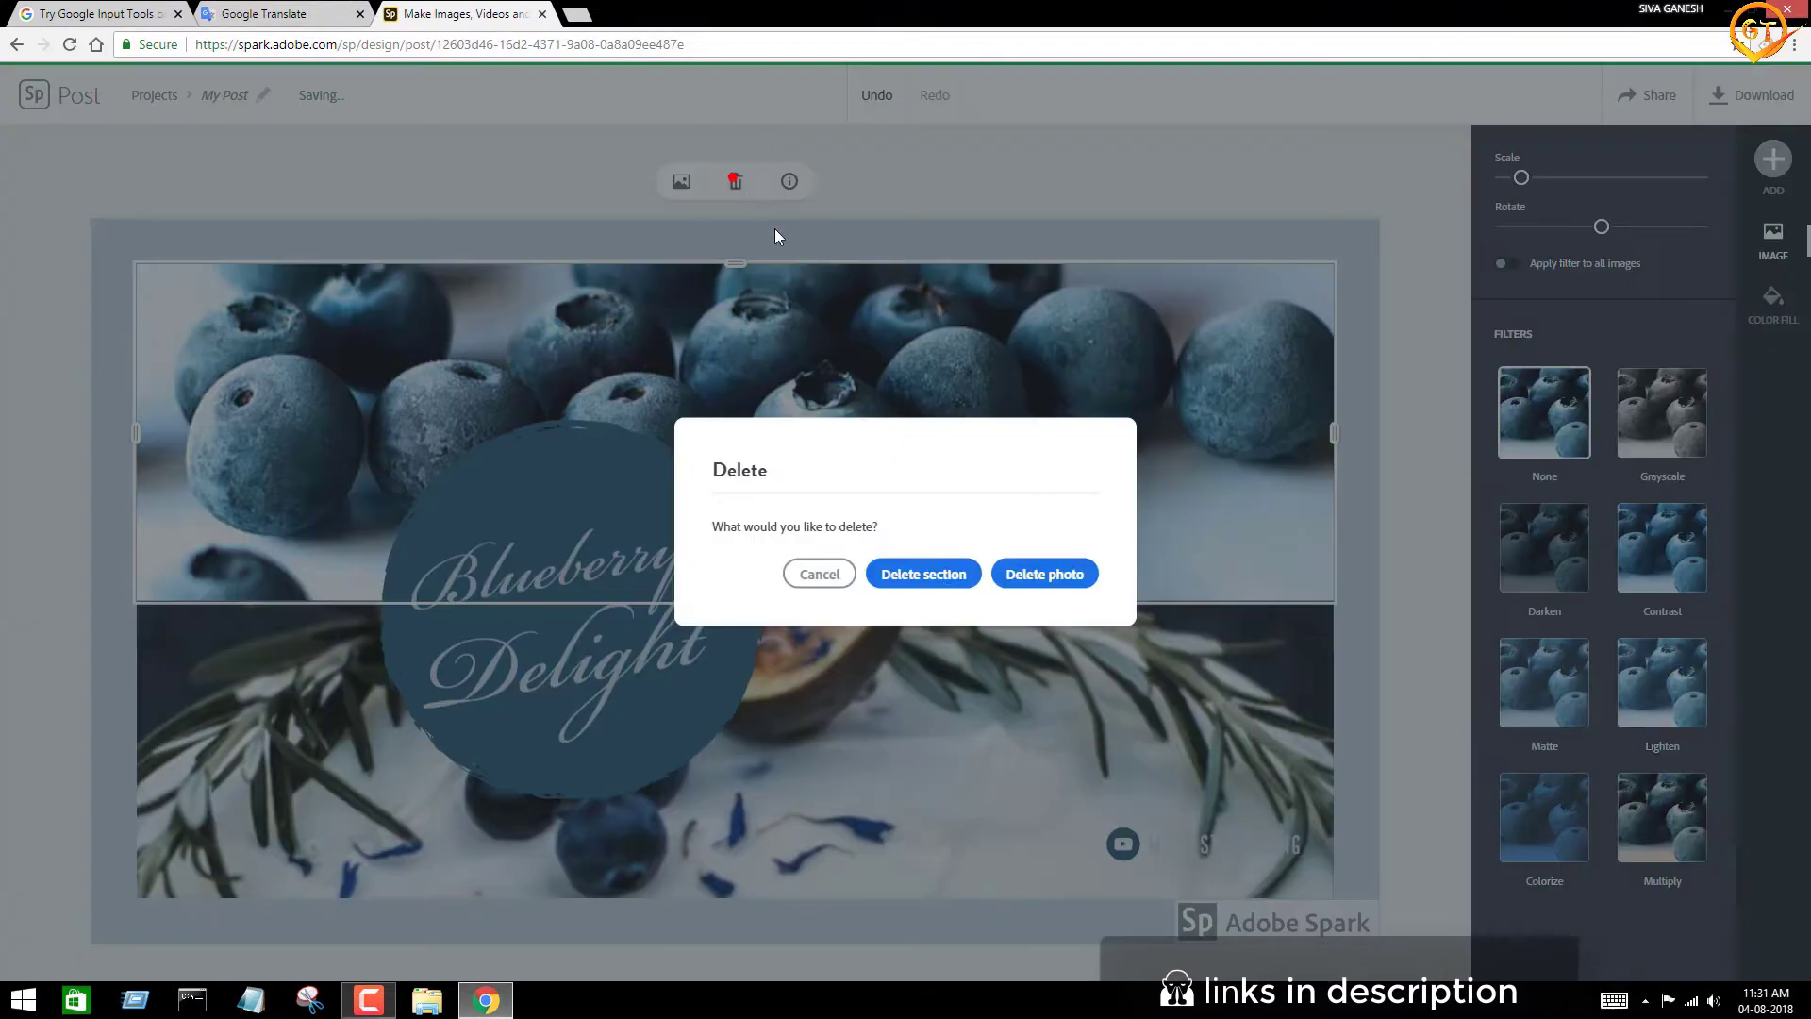
click(953, 577)
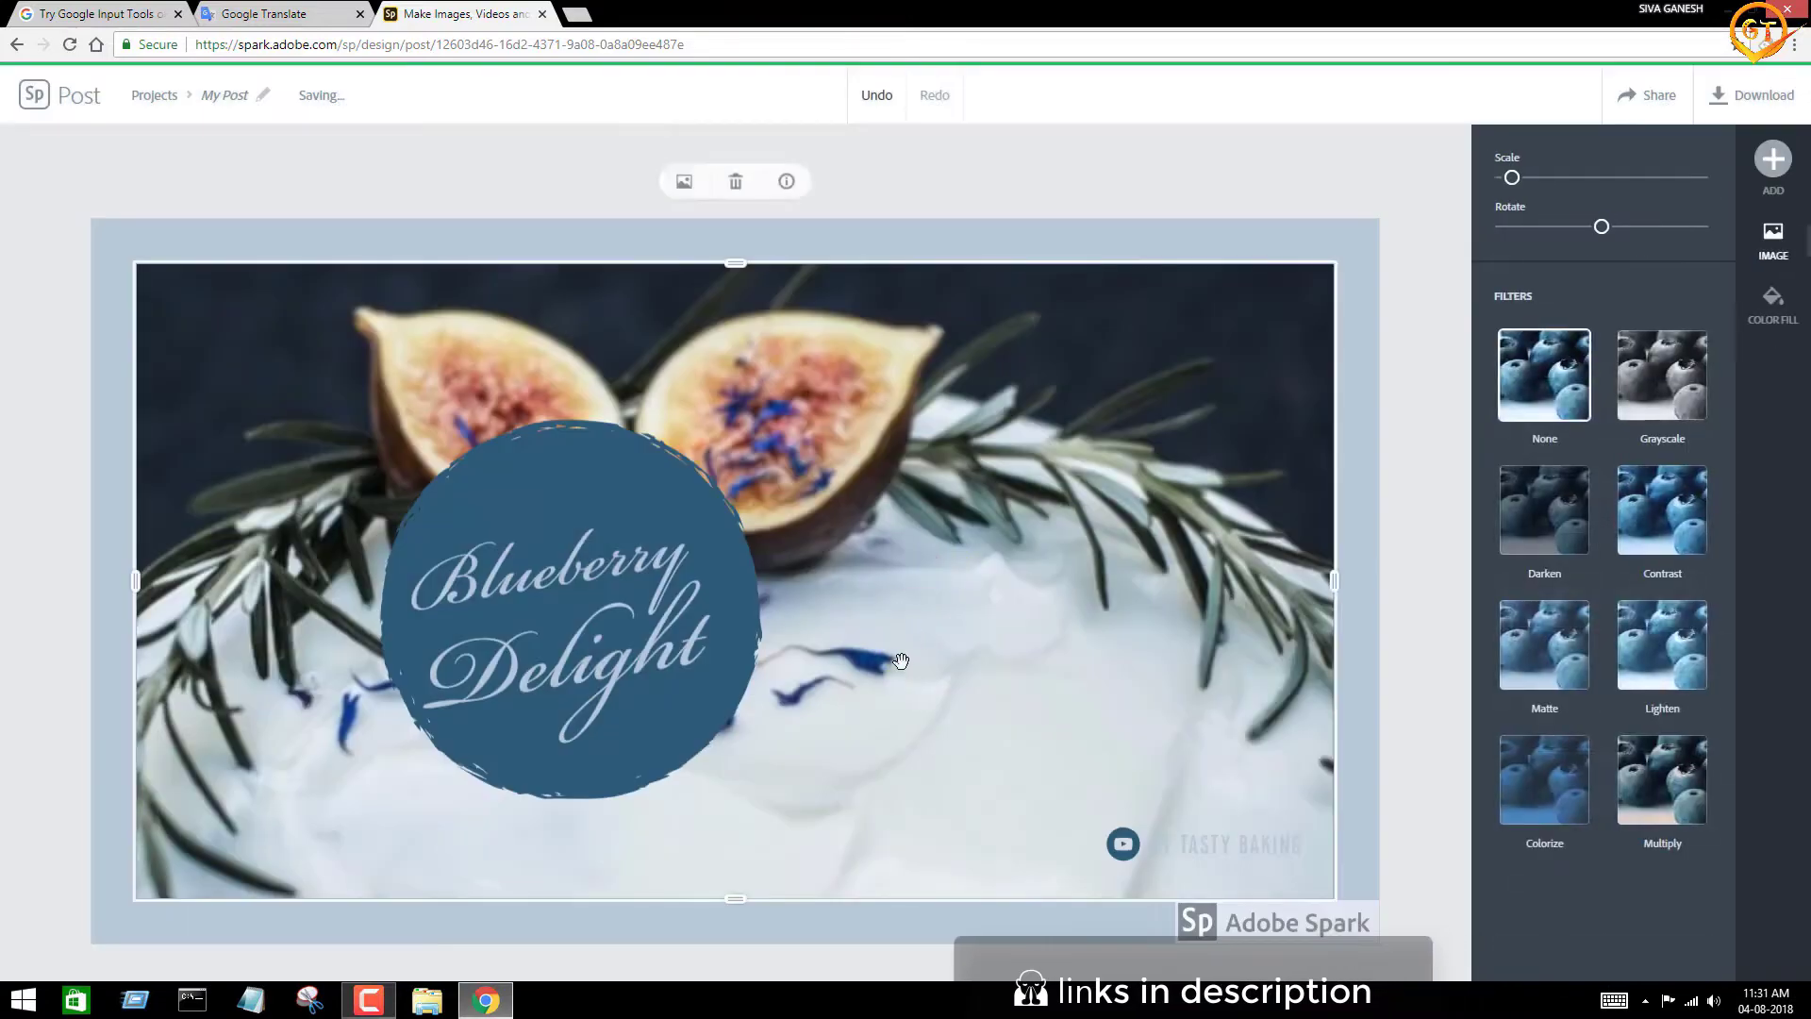
click(735, 182)
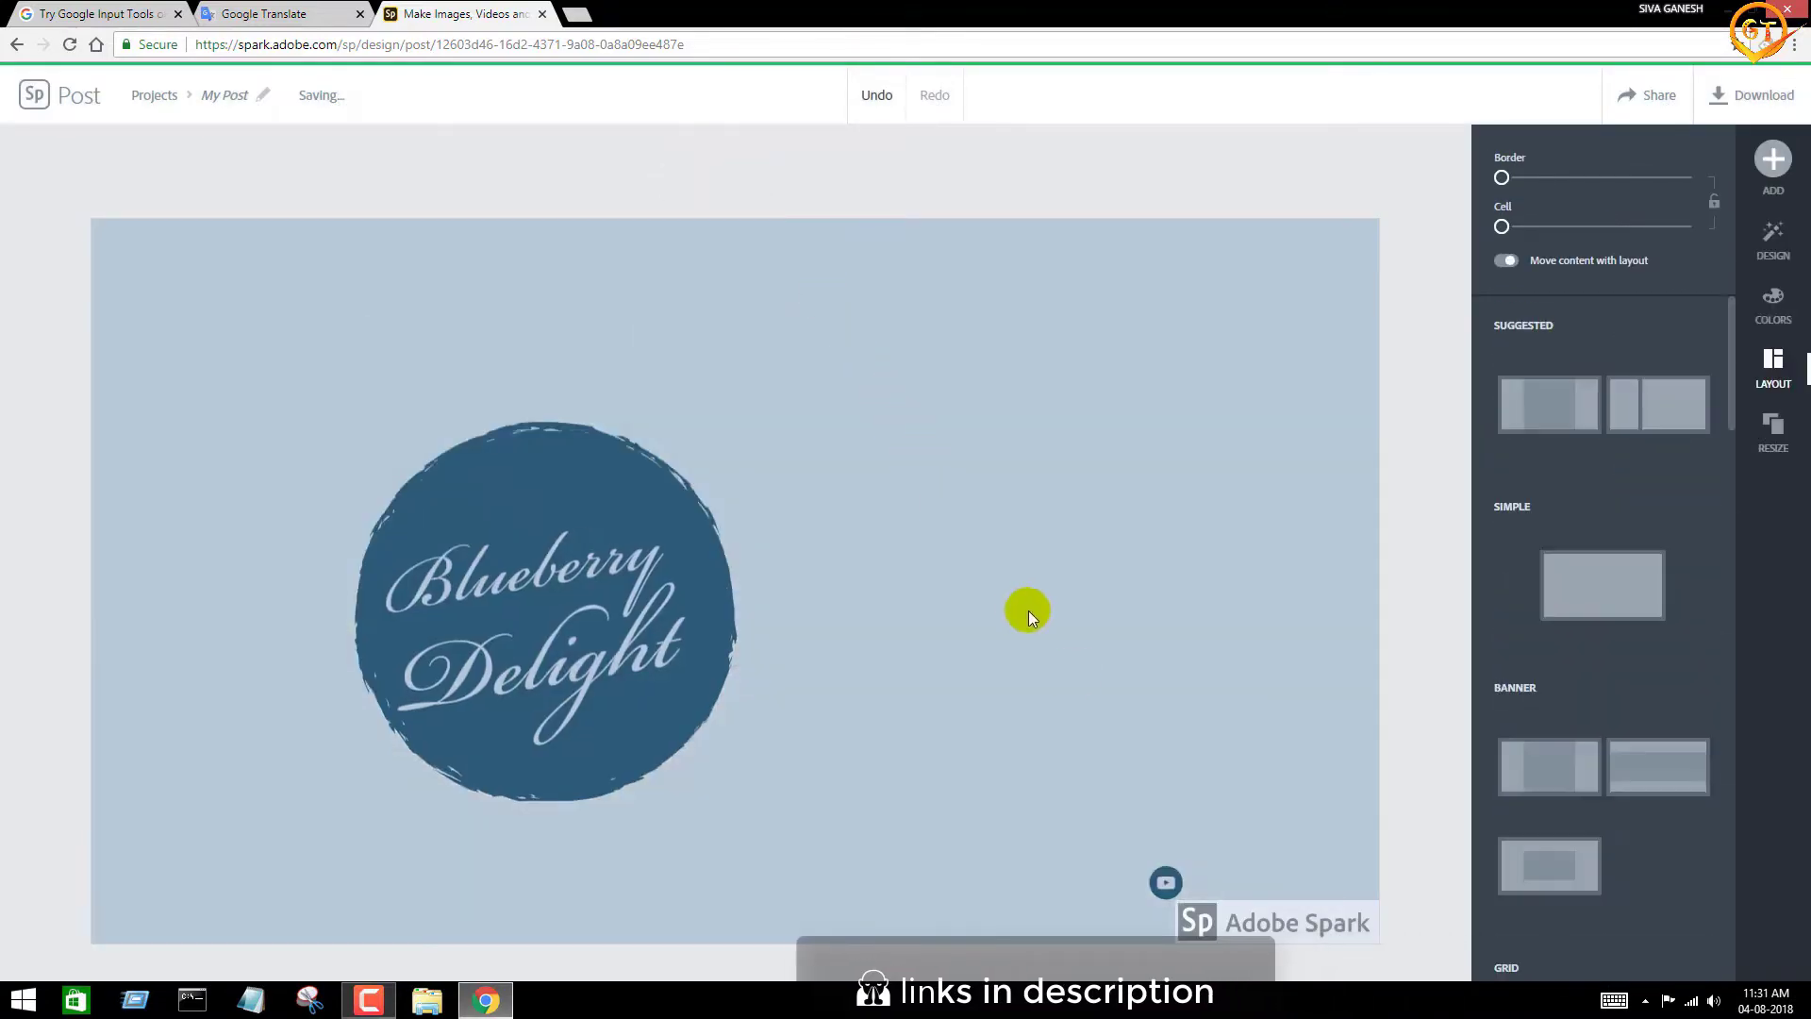
Step: Remove the Adobe Spark logo once and delete the Blueberry Delight text with its round background
click(1218, 915)
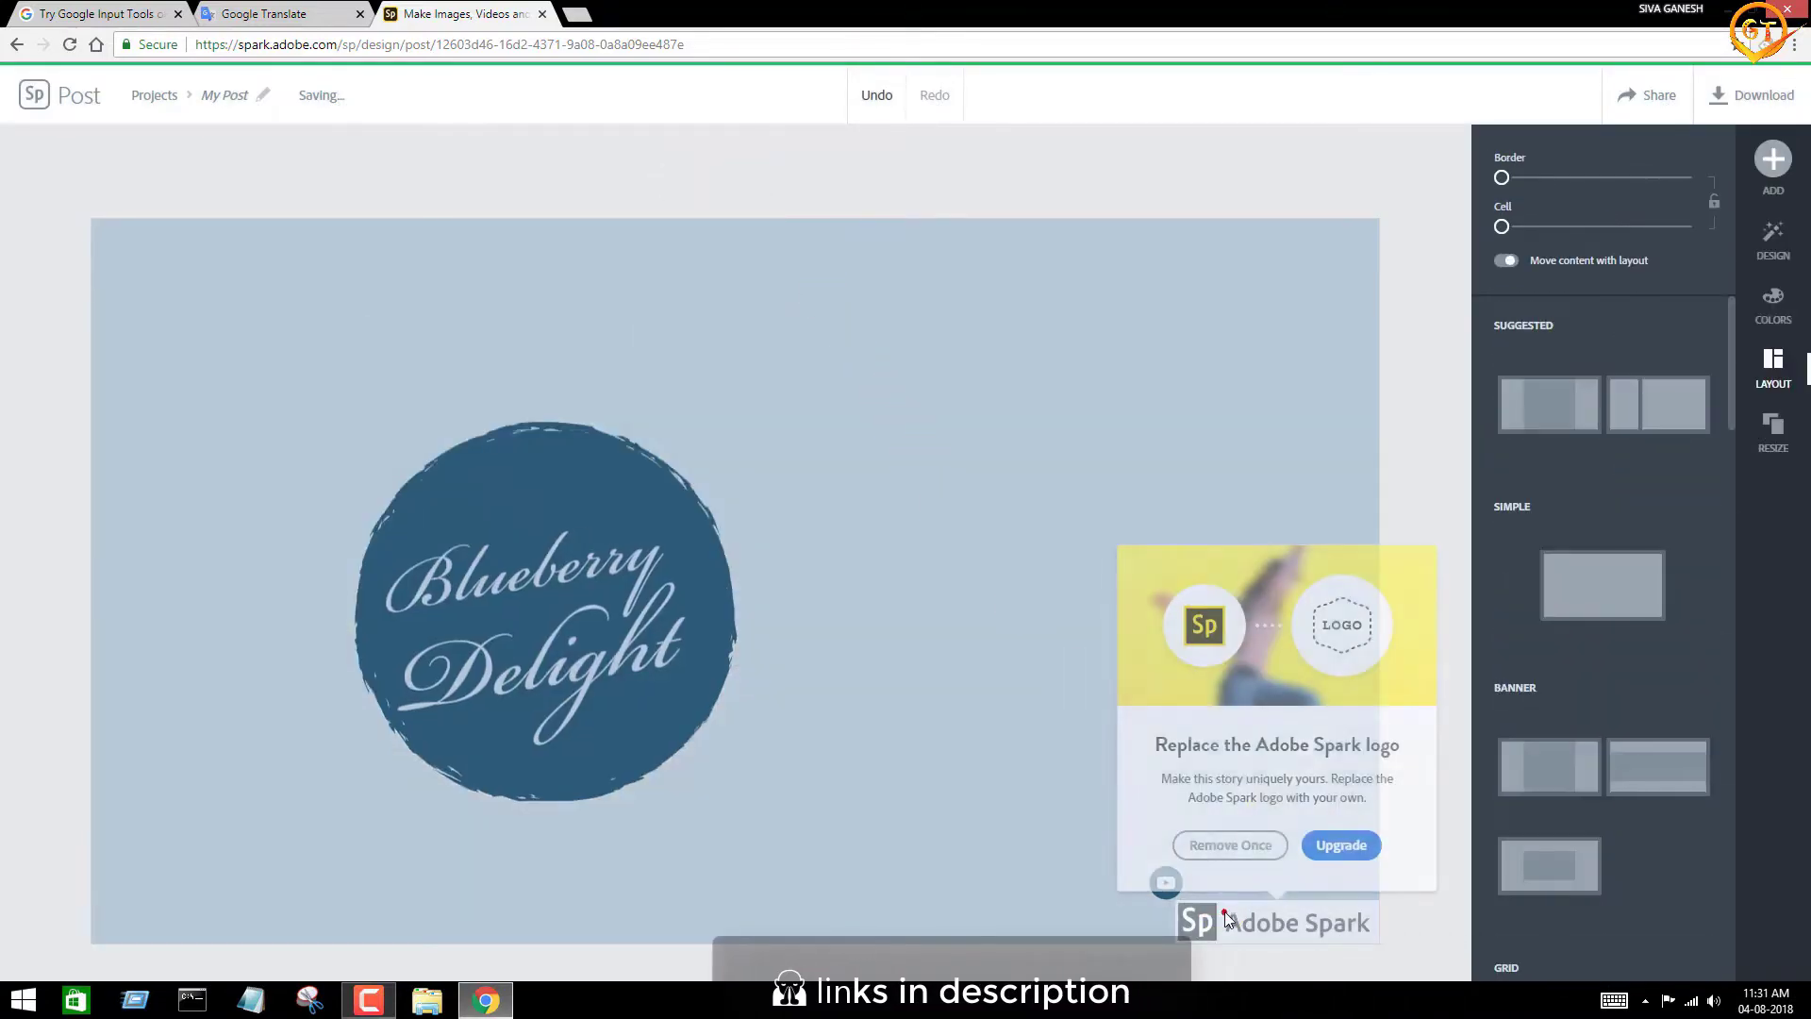
click(1230, 845)
click(614, 563)
click(782, 182)
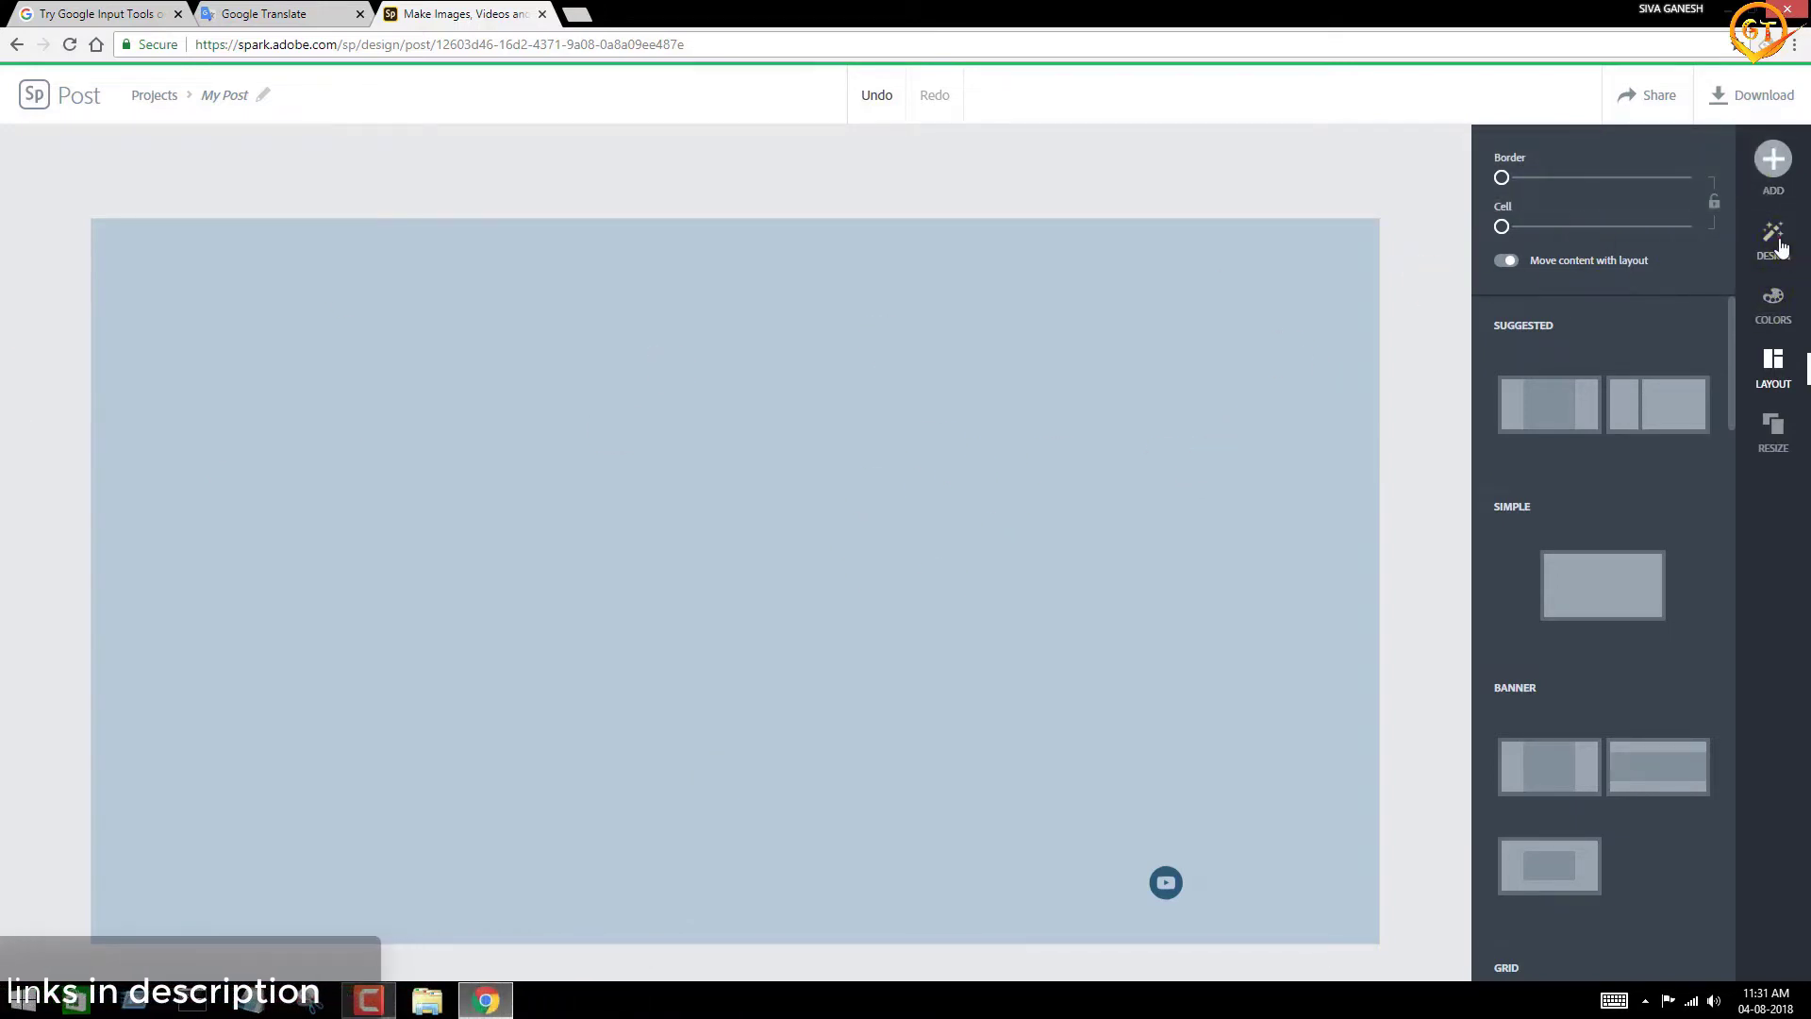
Step: Try several Decorative color palettes and the pale teal Modern palette on the emptied thumbnail
click(1779, 243)
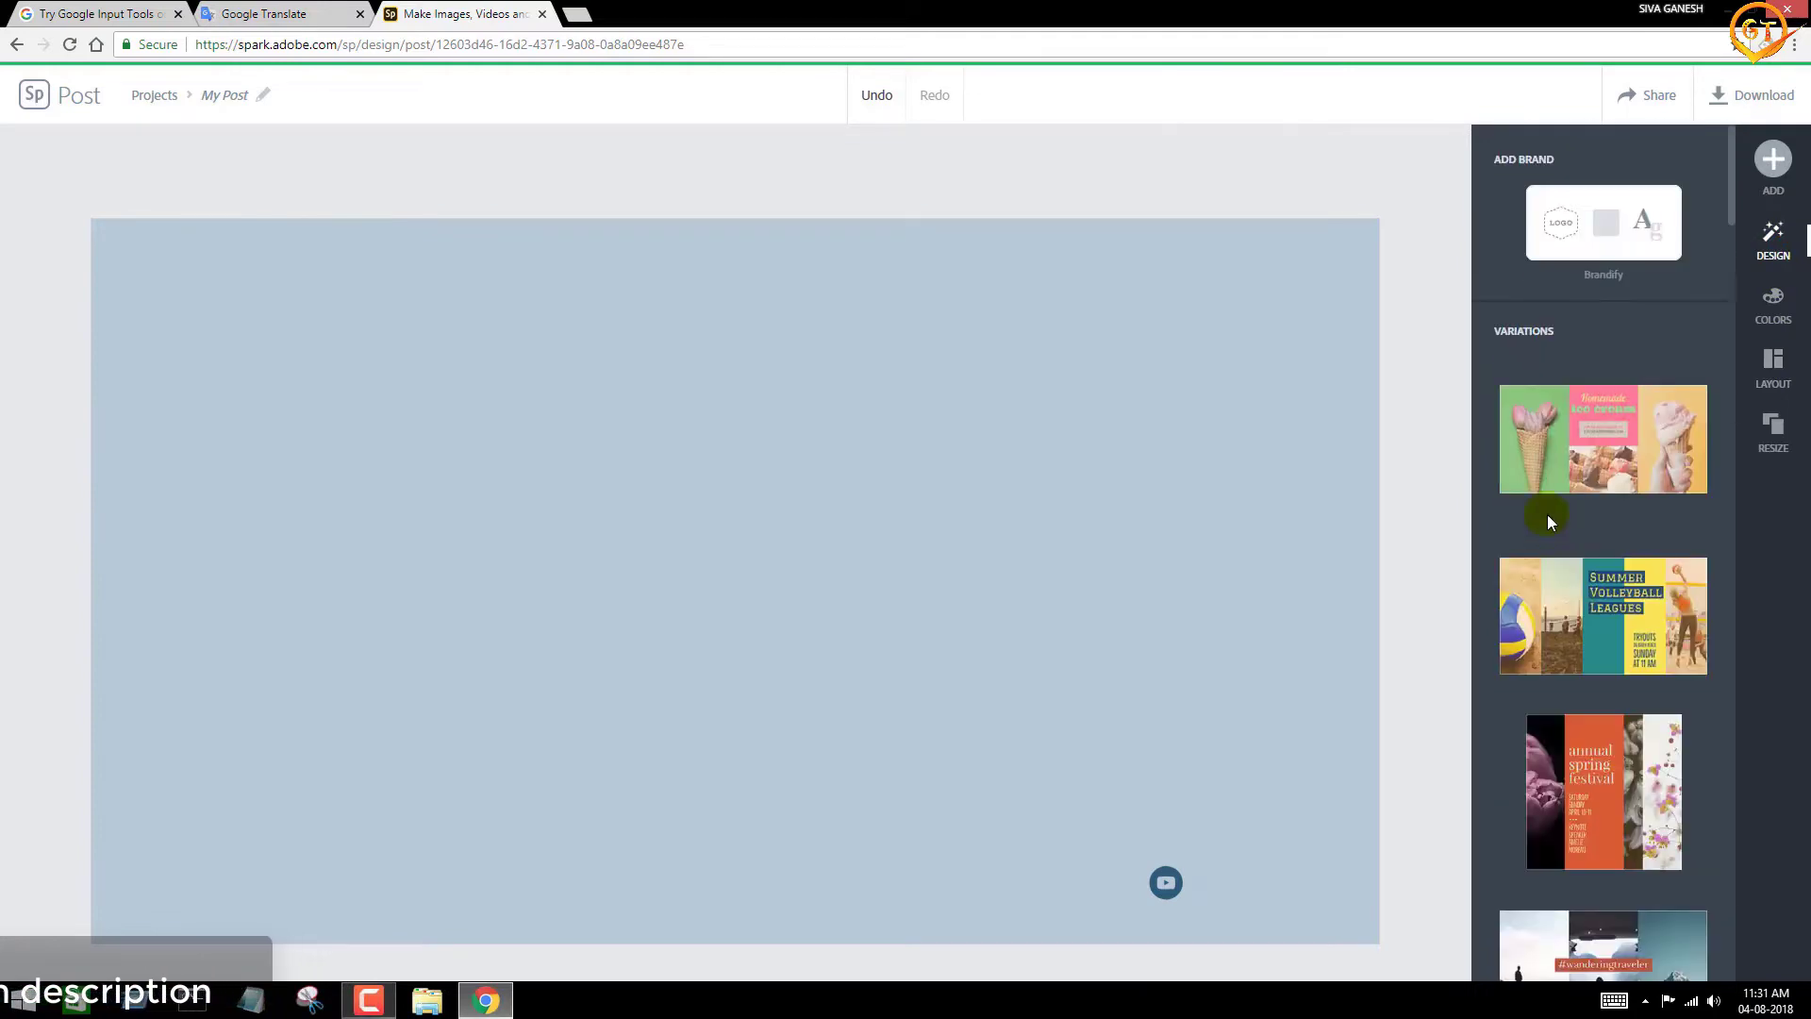
click(1774, 303)
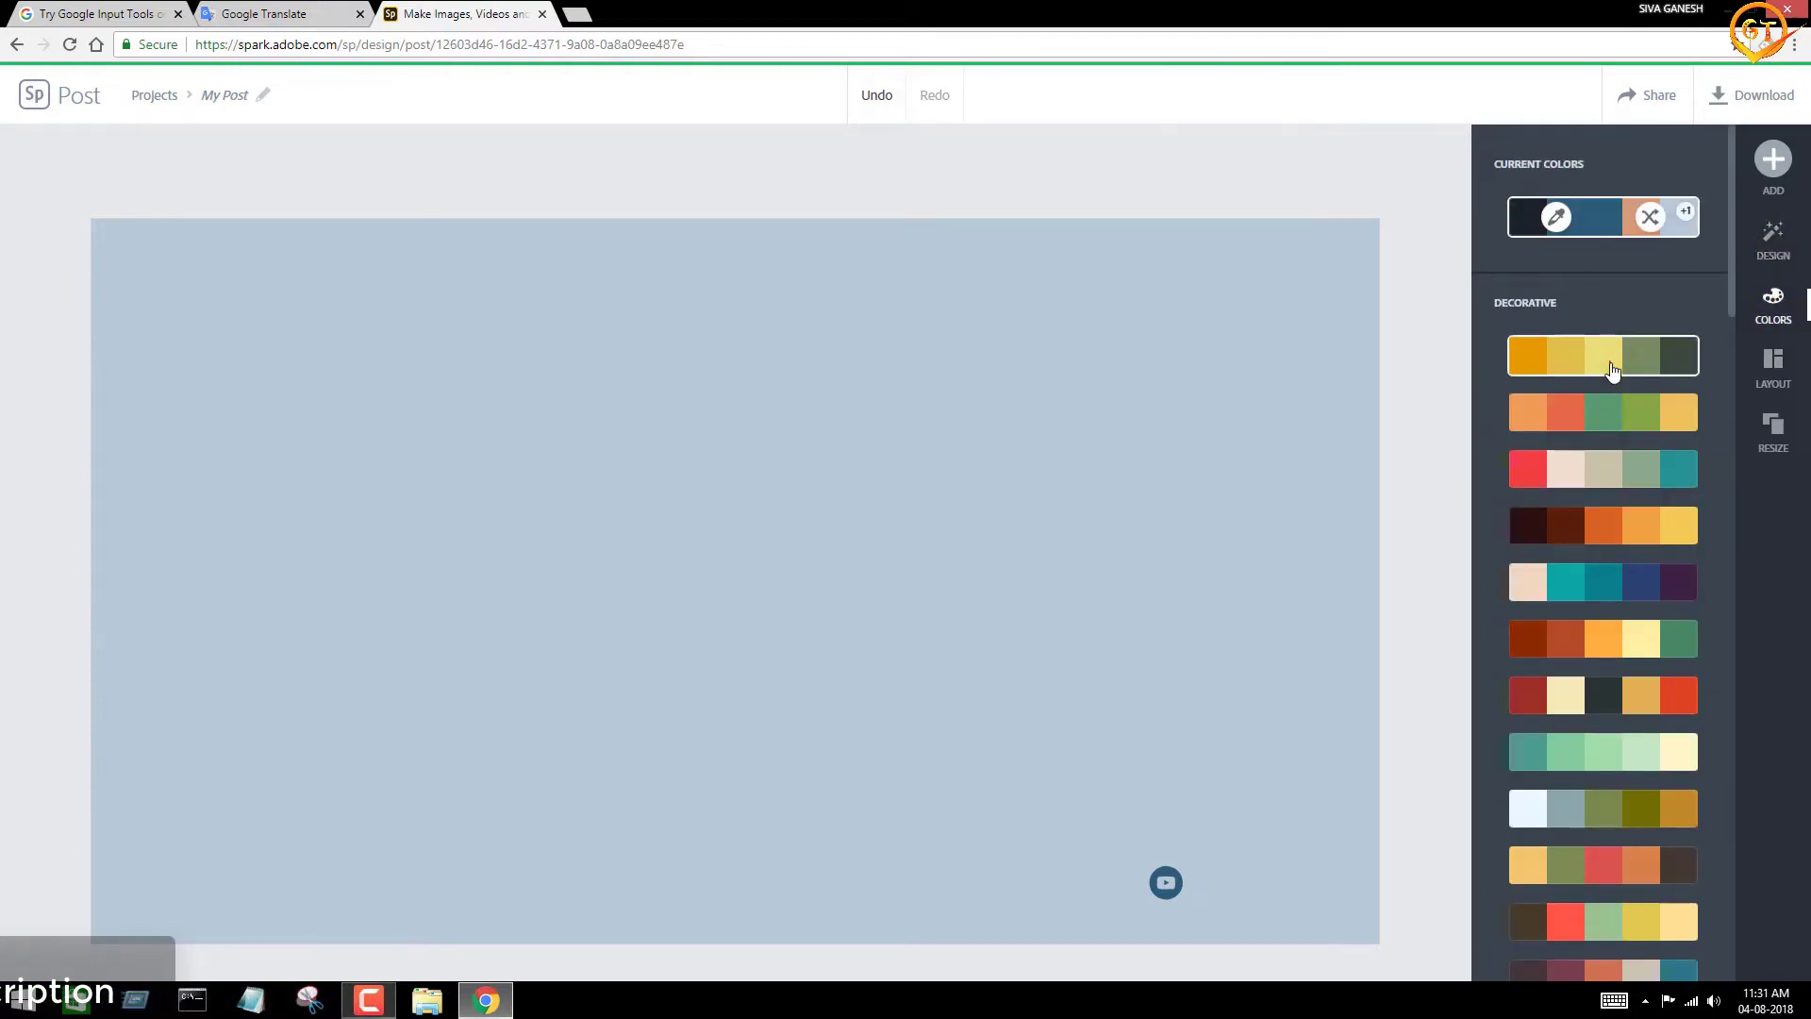
click(1611, 363)
click(1605, 412)
click(1617, 519)
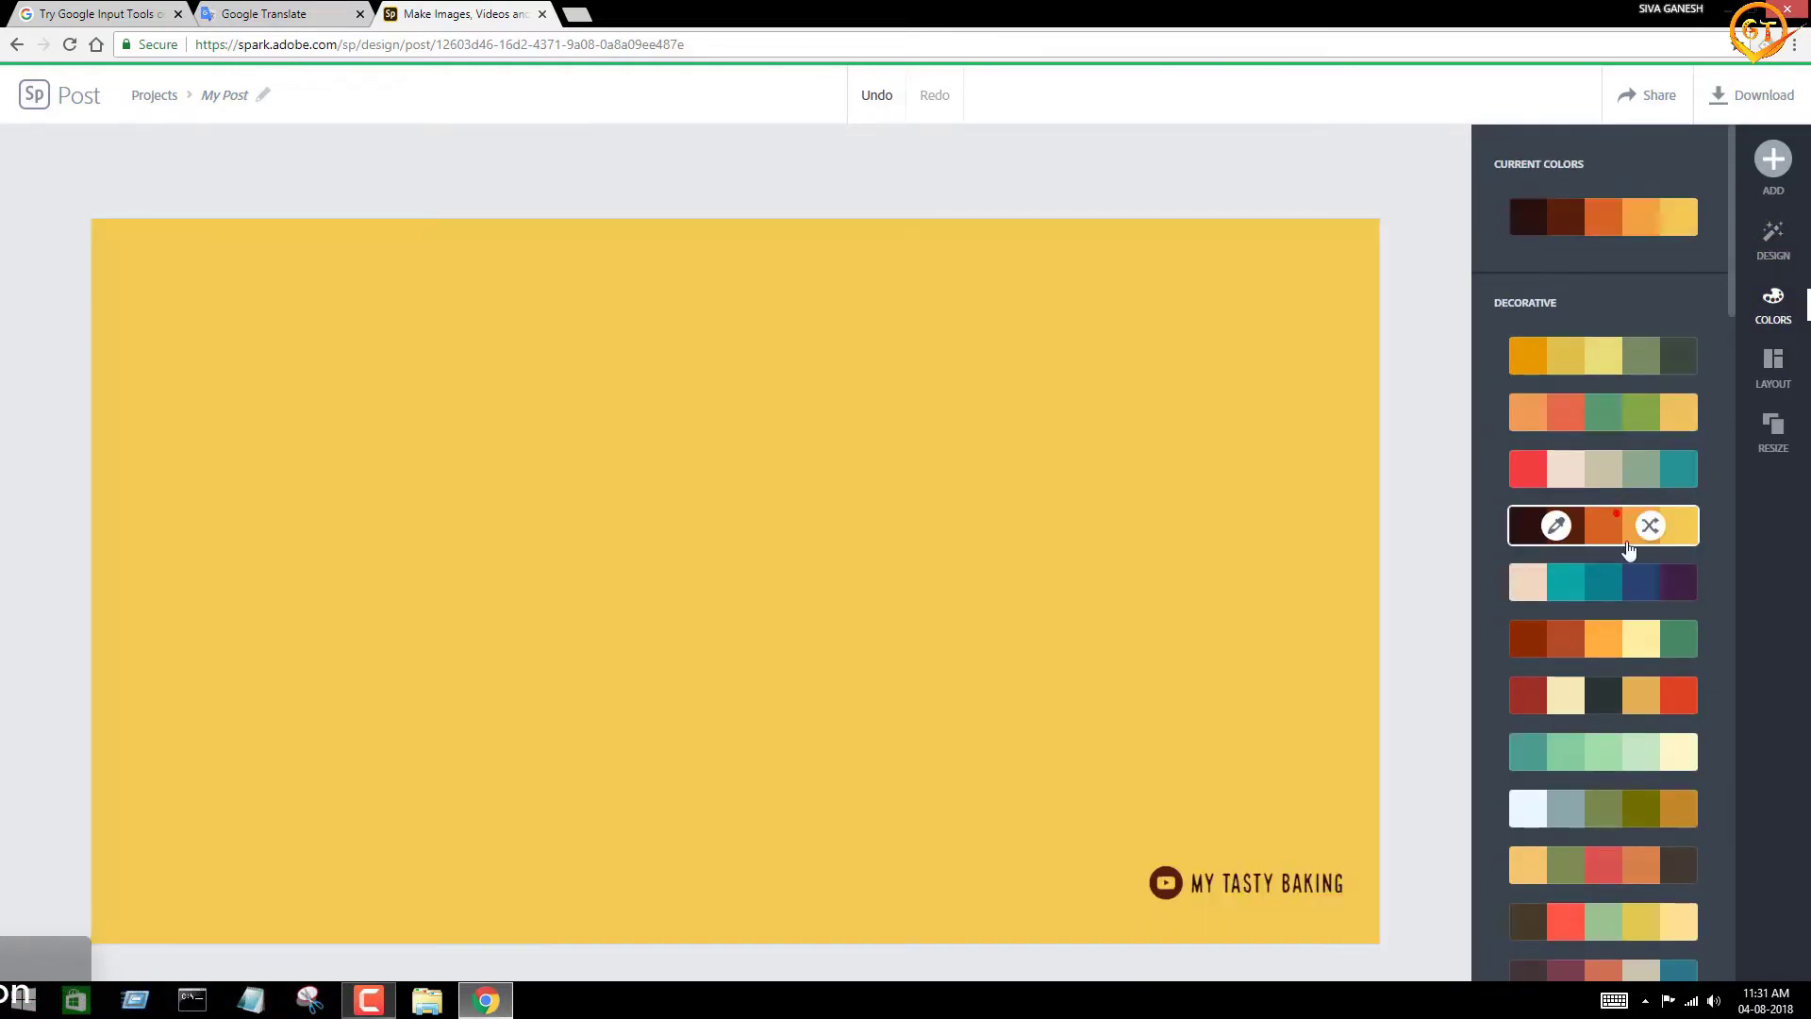
click(1628, 590)
click(1629, 647)
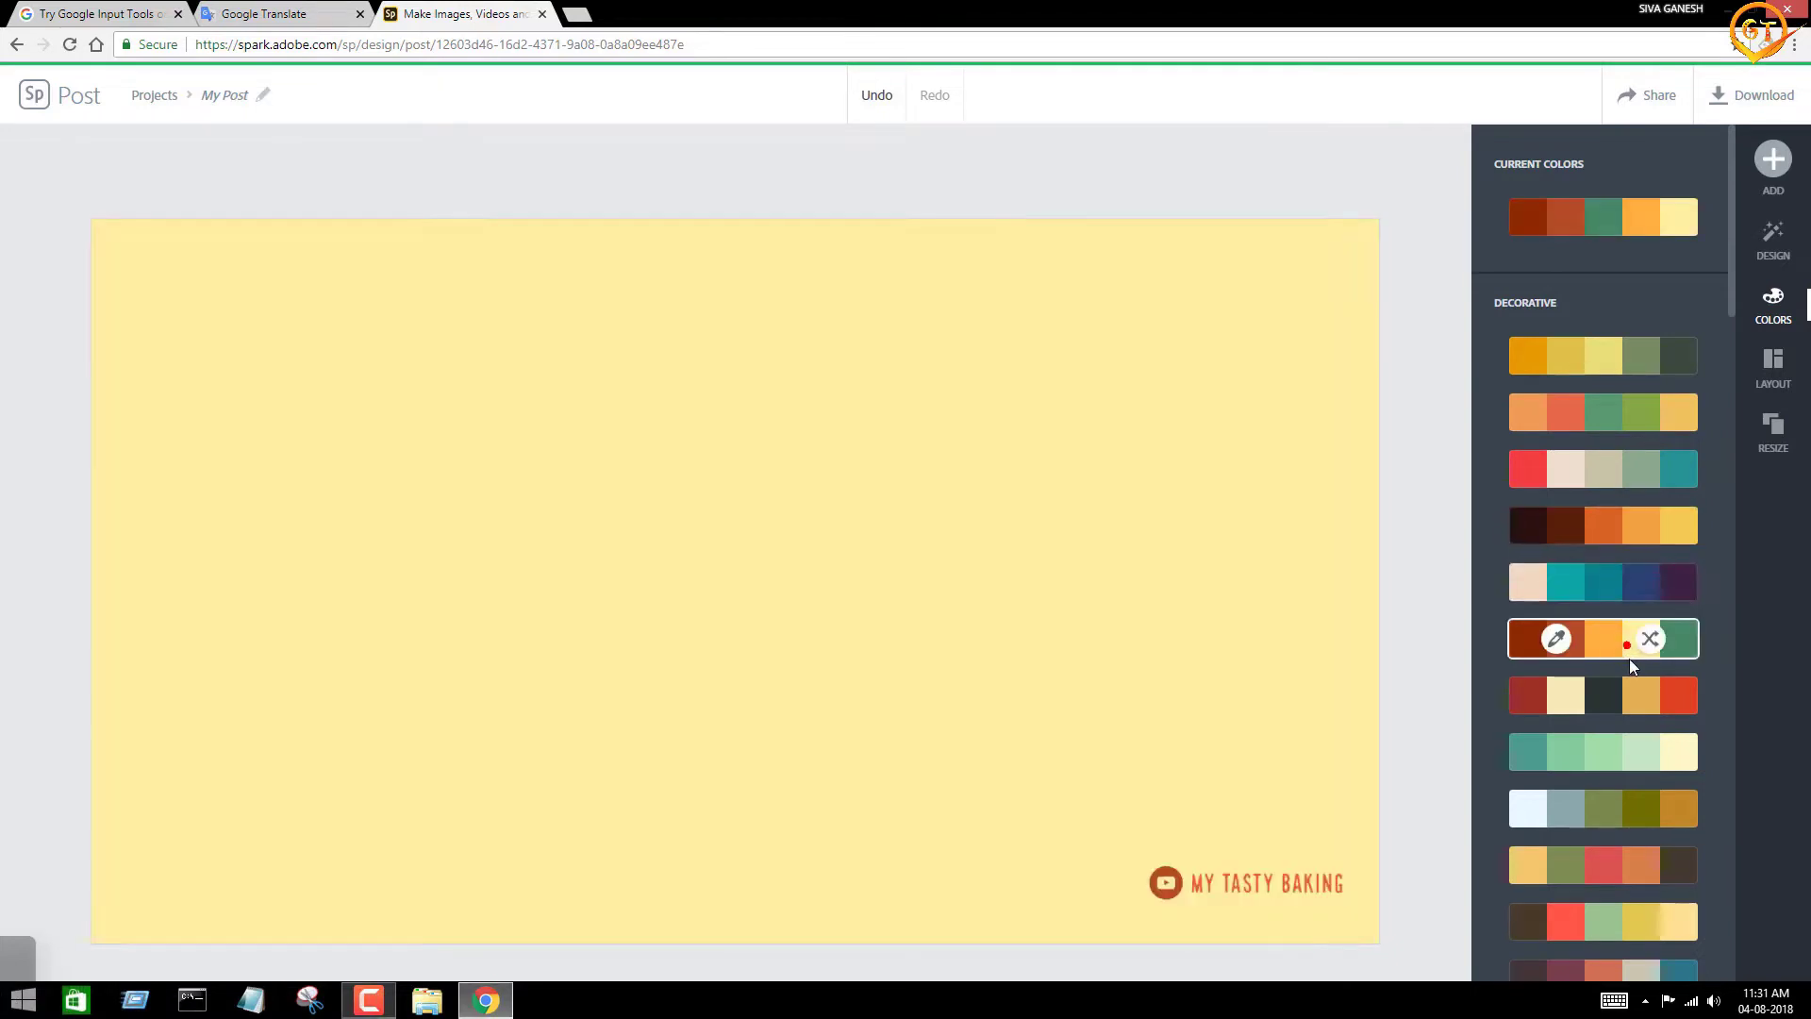
click(1617, 712)
scroll(1613, 707, down, 9)
click(1604, 703)
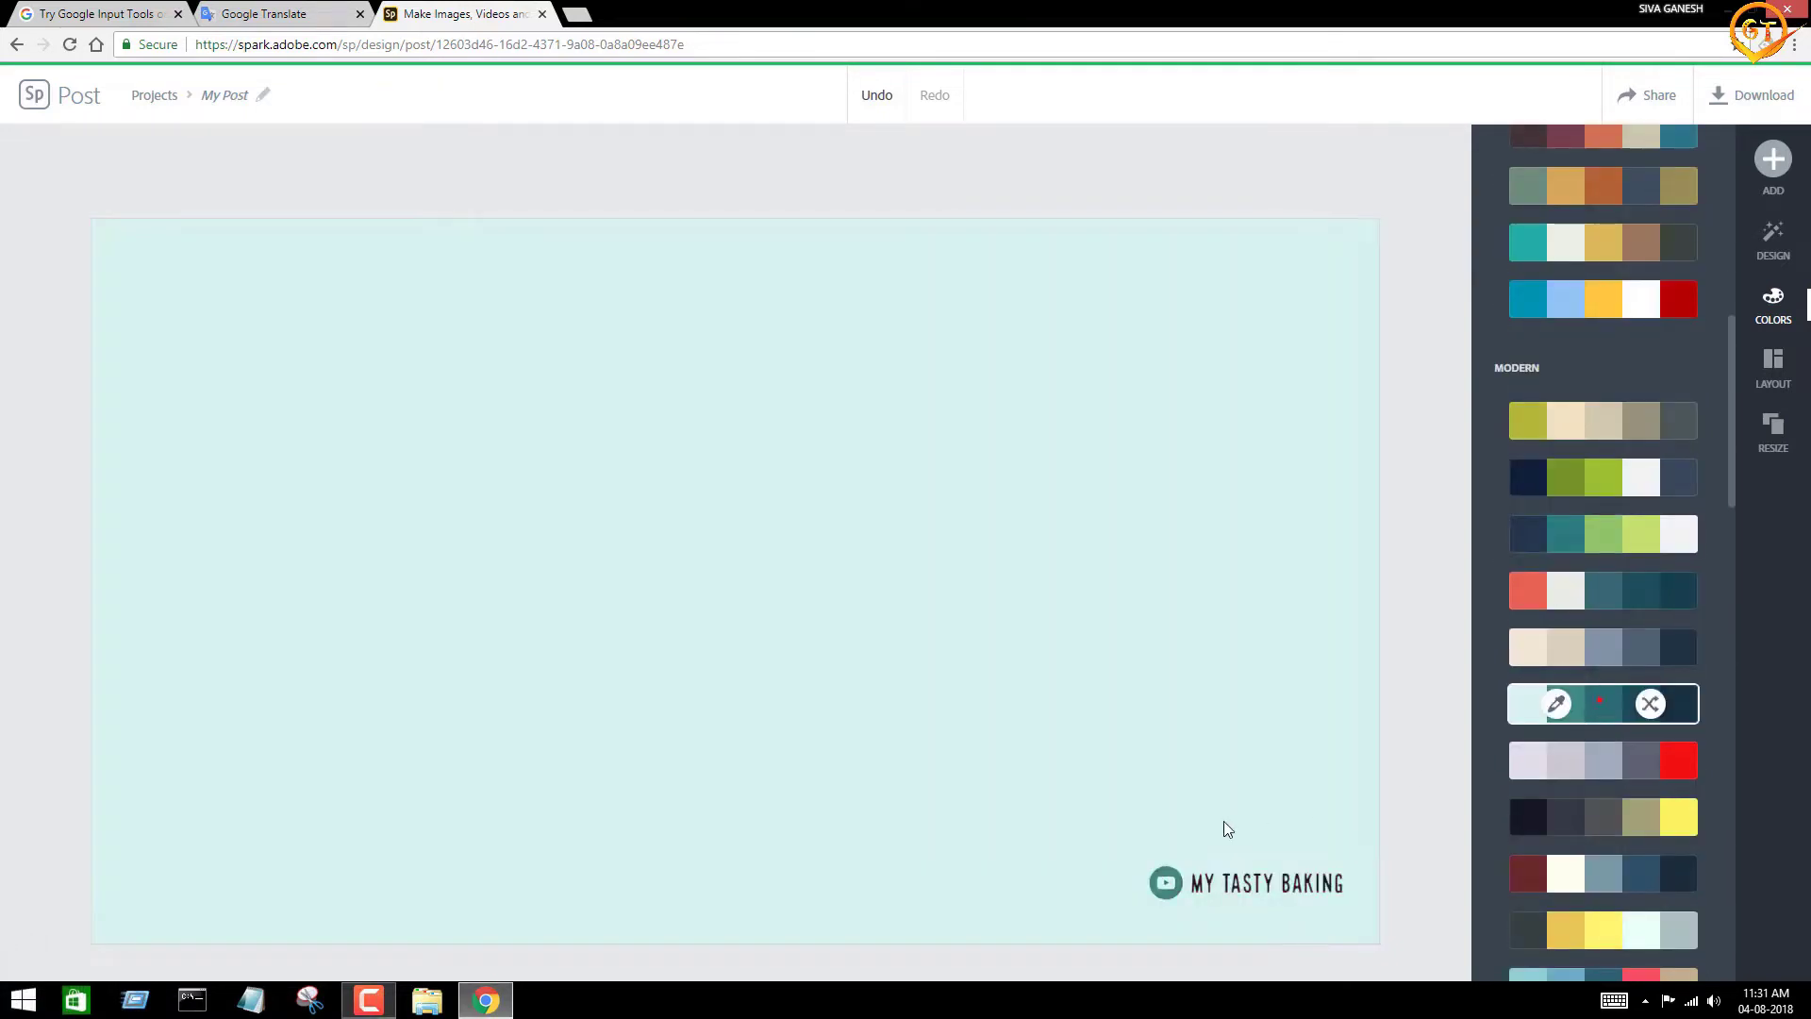
Step: Delete the MY TASTY BAKING text with its YouTube icon, and apply the coral and dark teal Modern palette to the canvas
click(1177, 879)
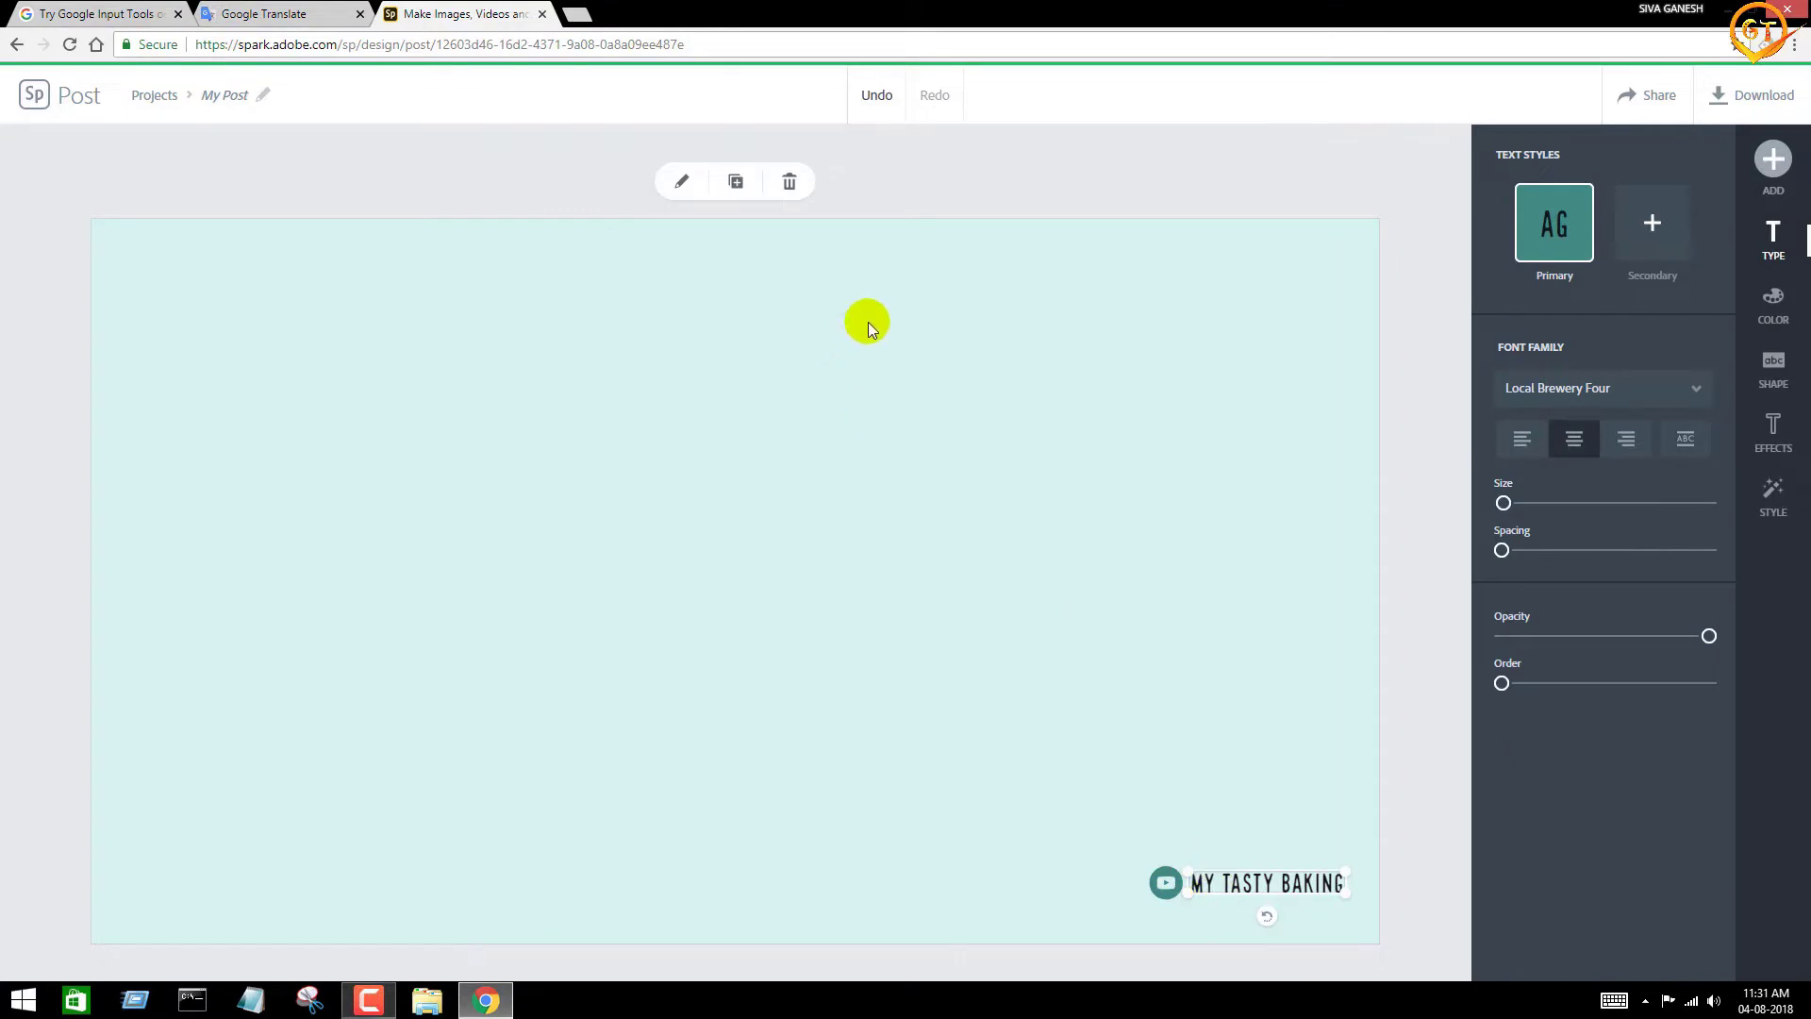
click(788, 183)
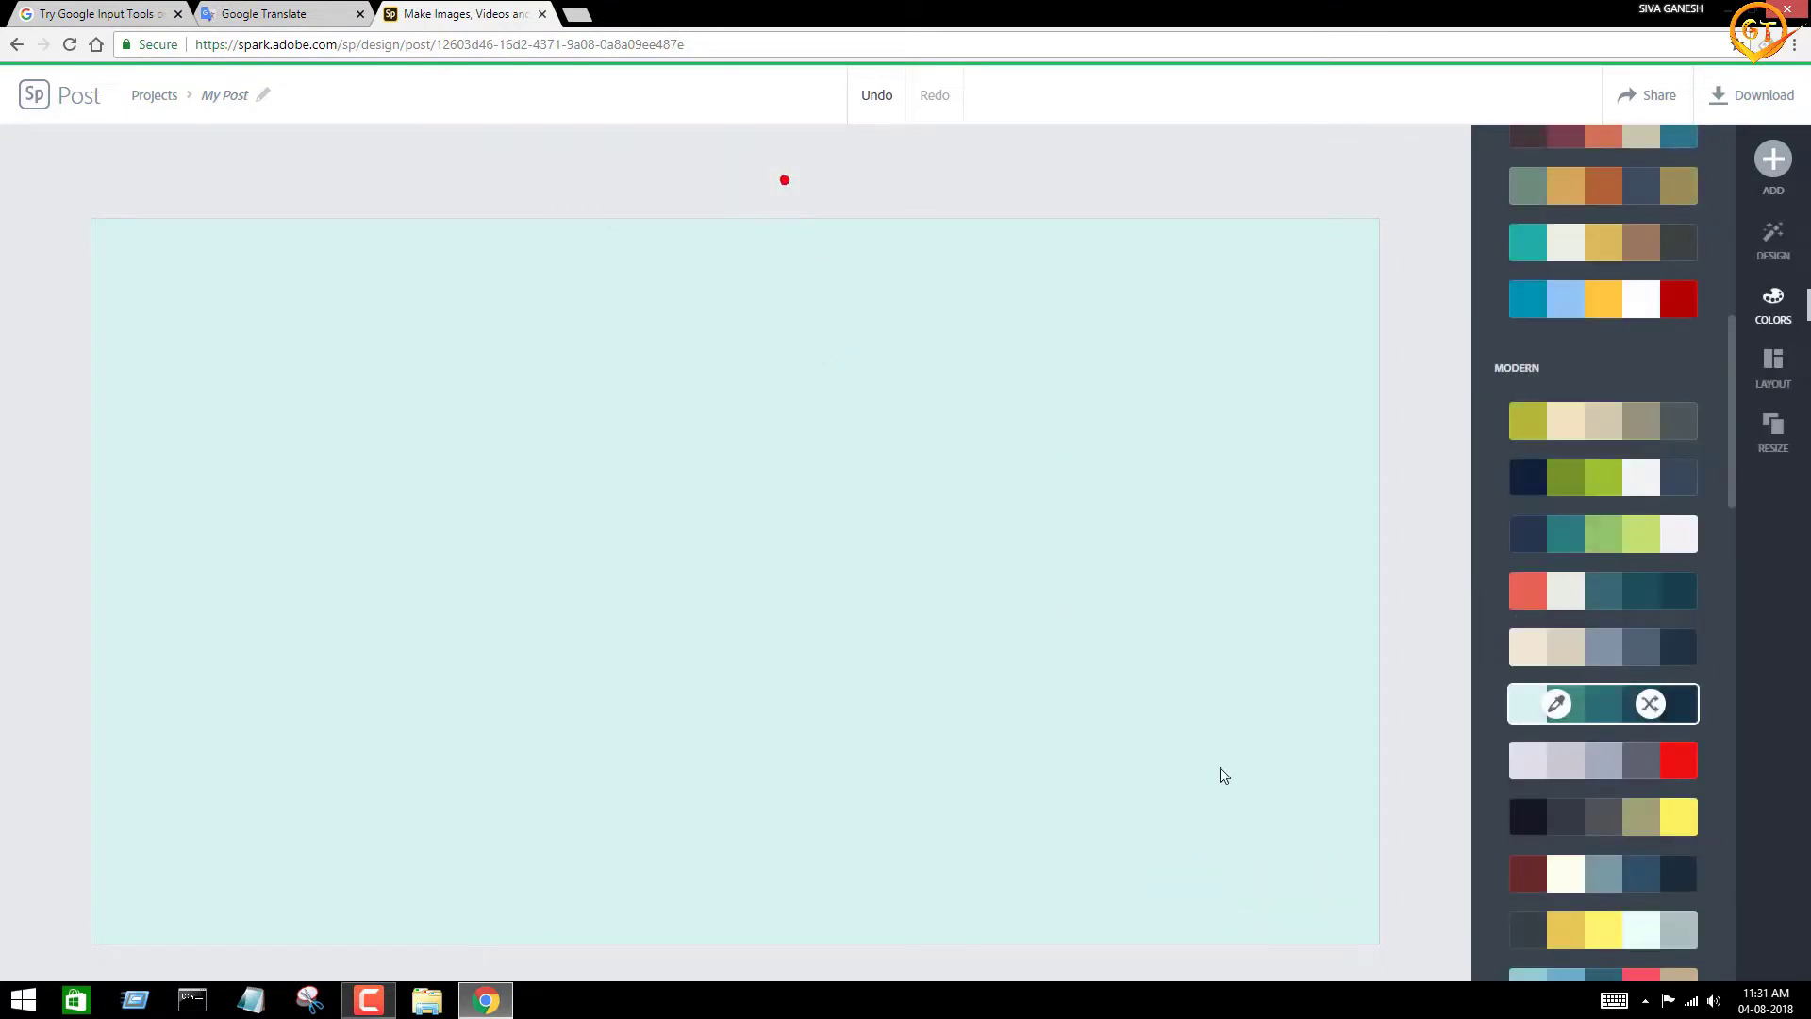
click(1665, 602)
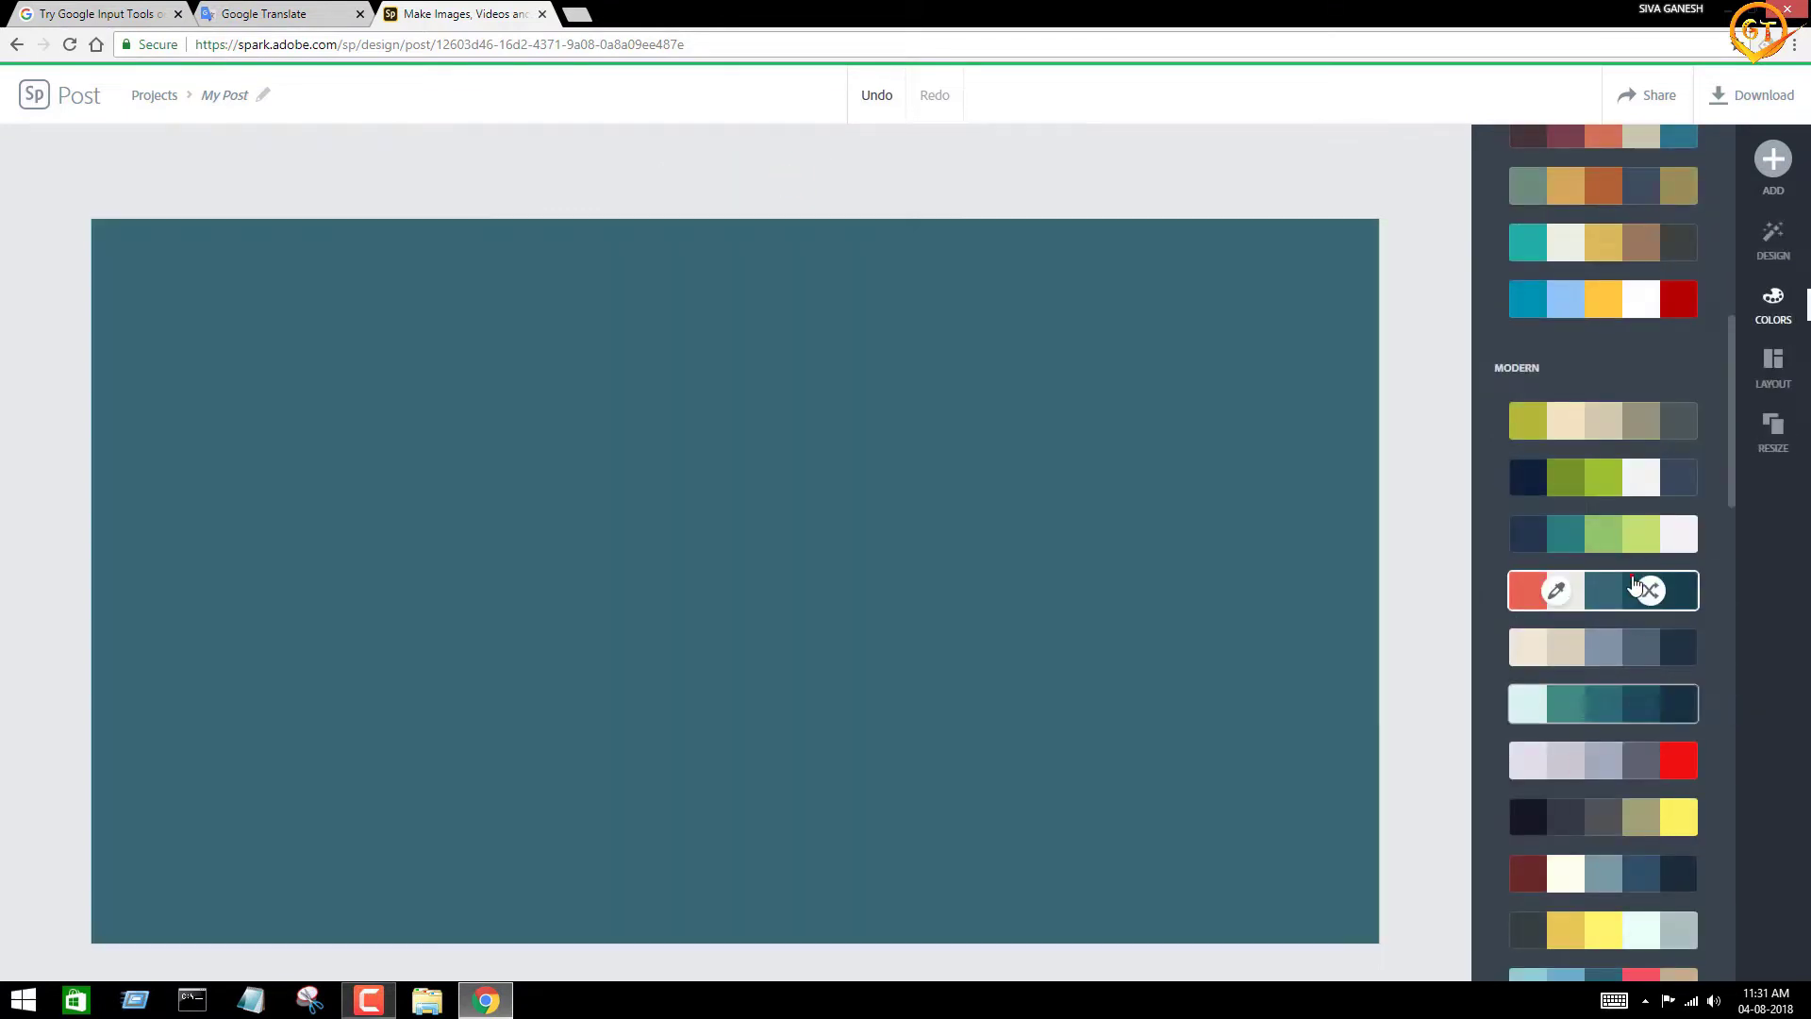
Step: Upload the photo 20180519_0 from the computer's tpp folder onto the thumbnail
click(1773, 188)
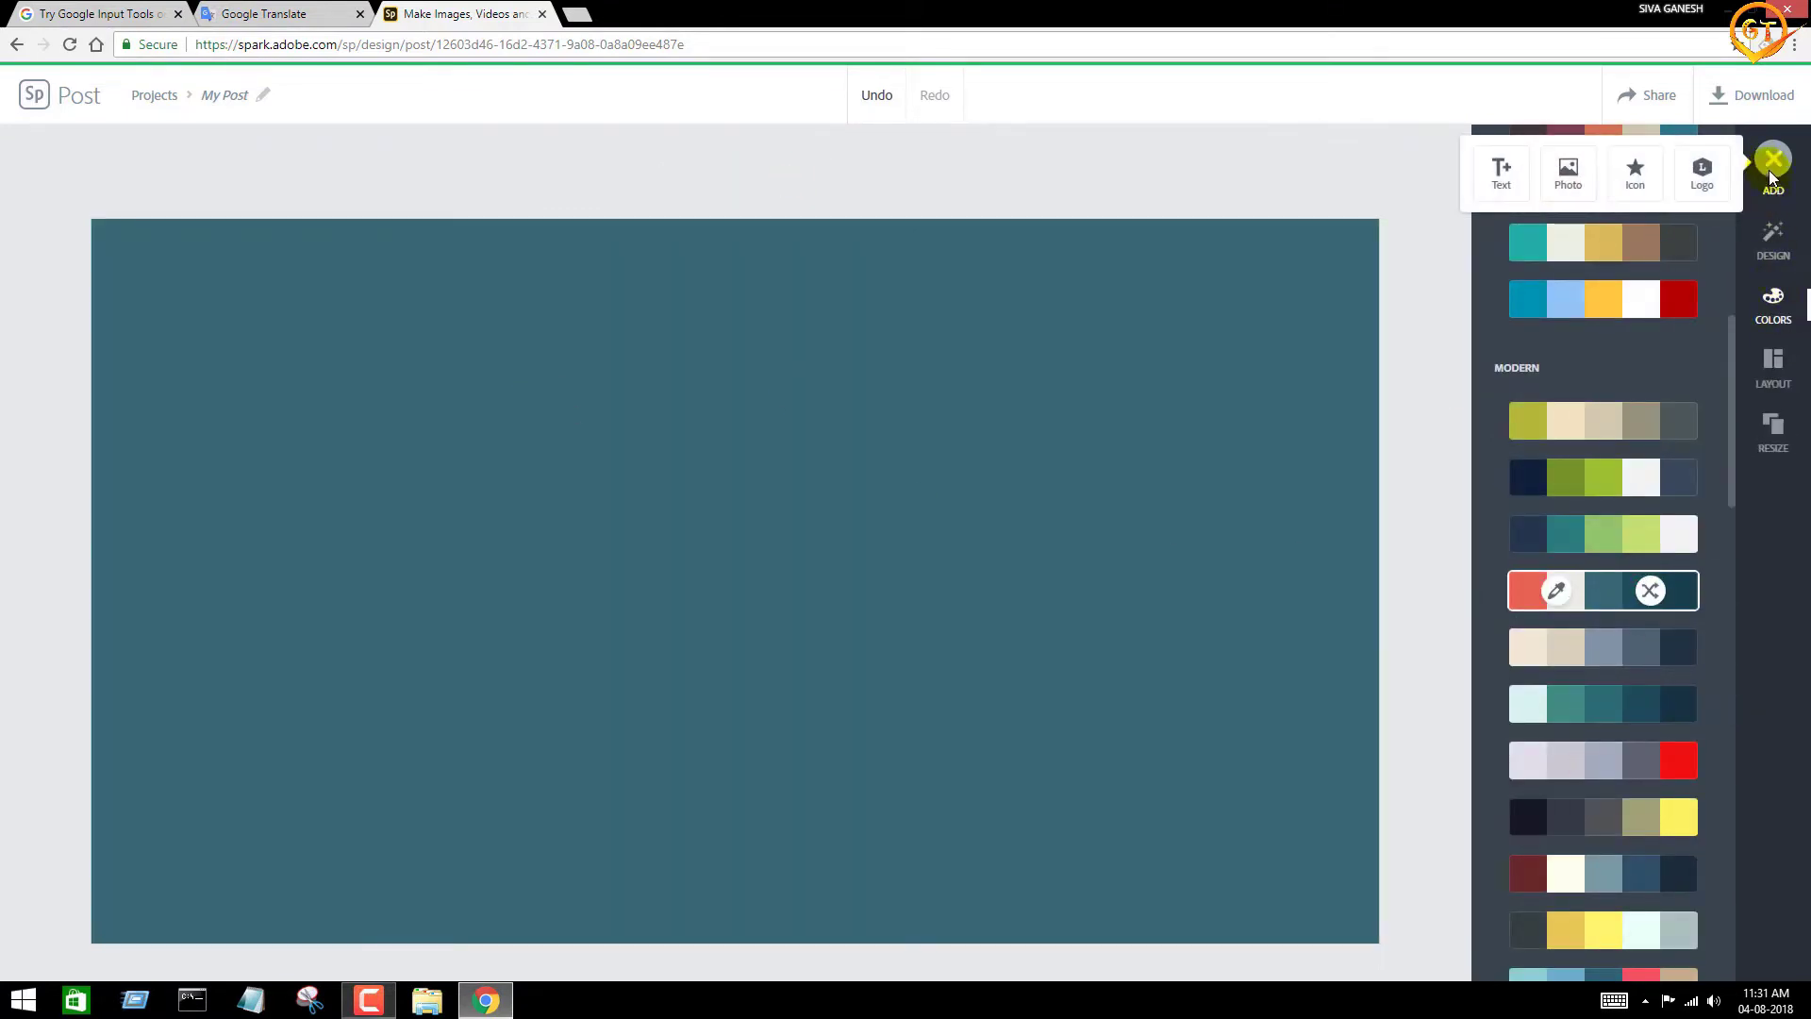
click(1571, 179)
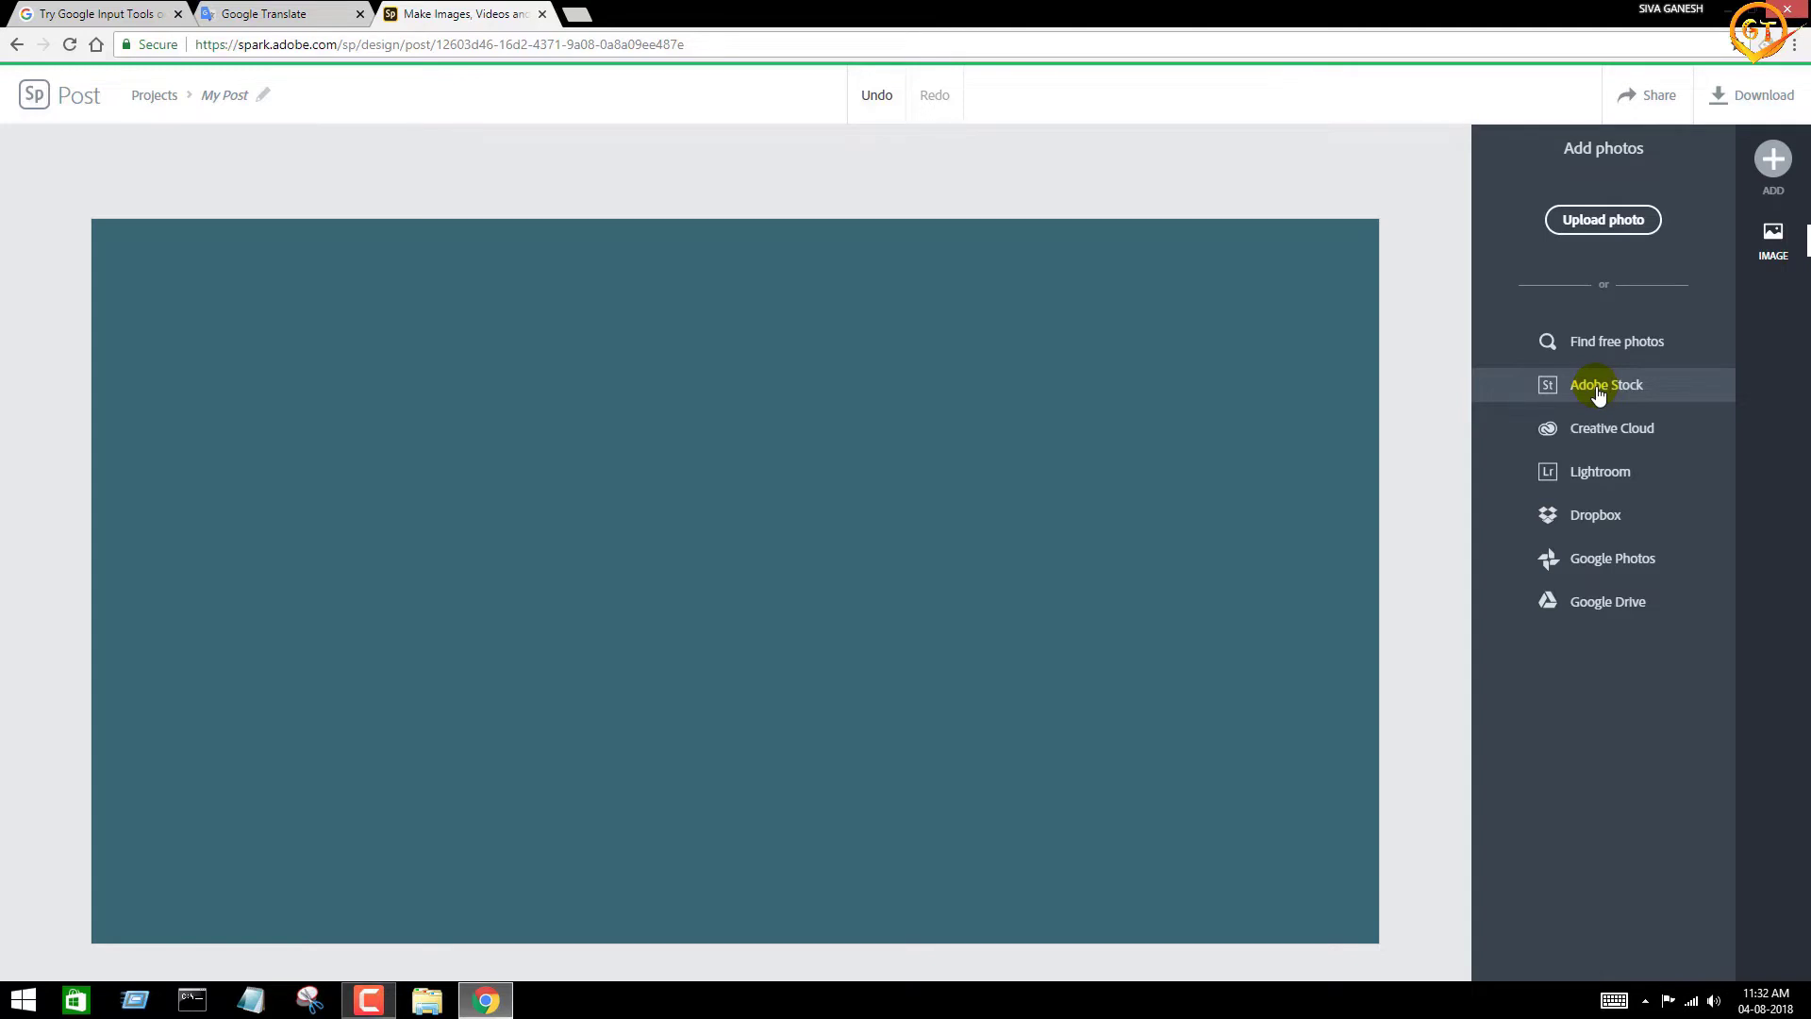
click(1585, 226)
click(251, 276)
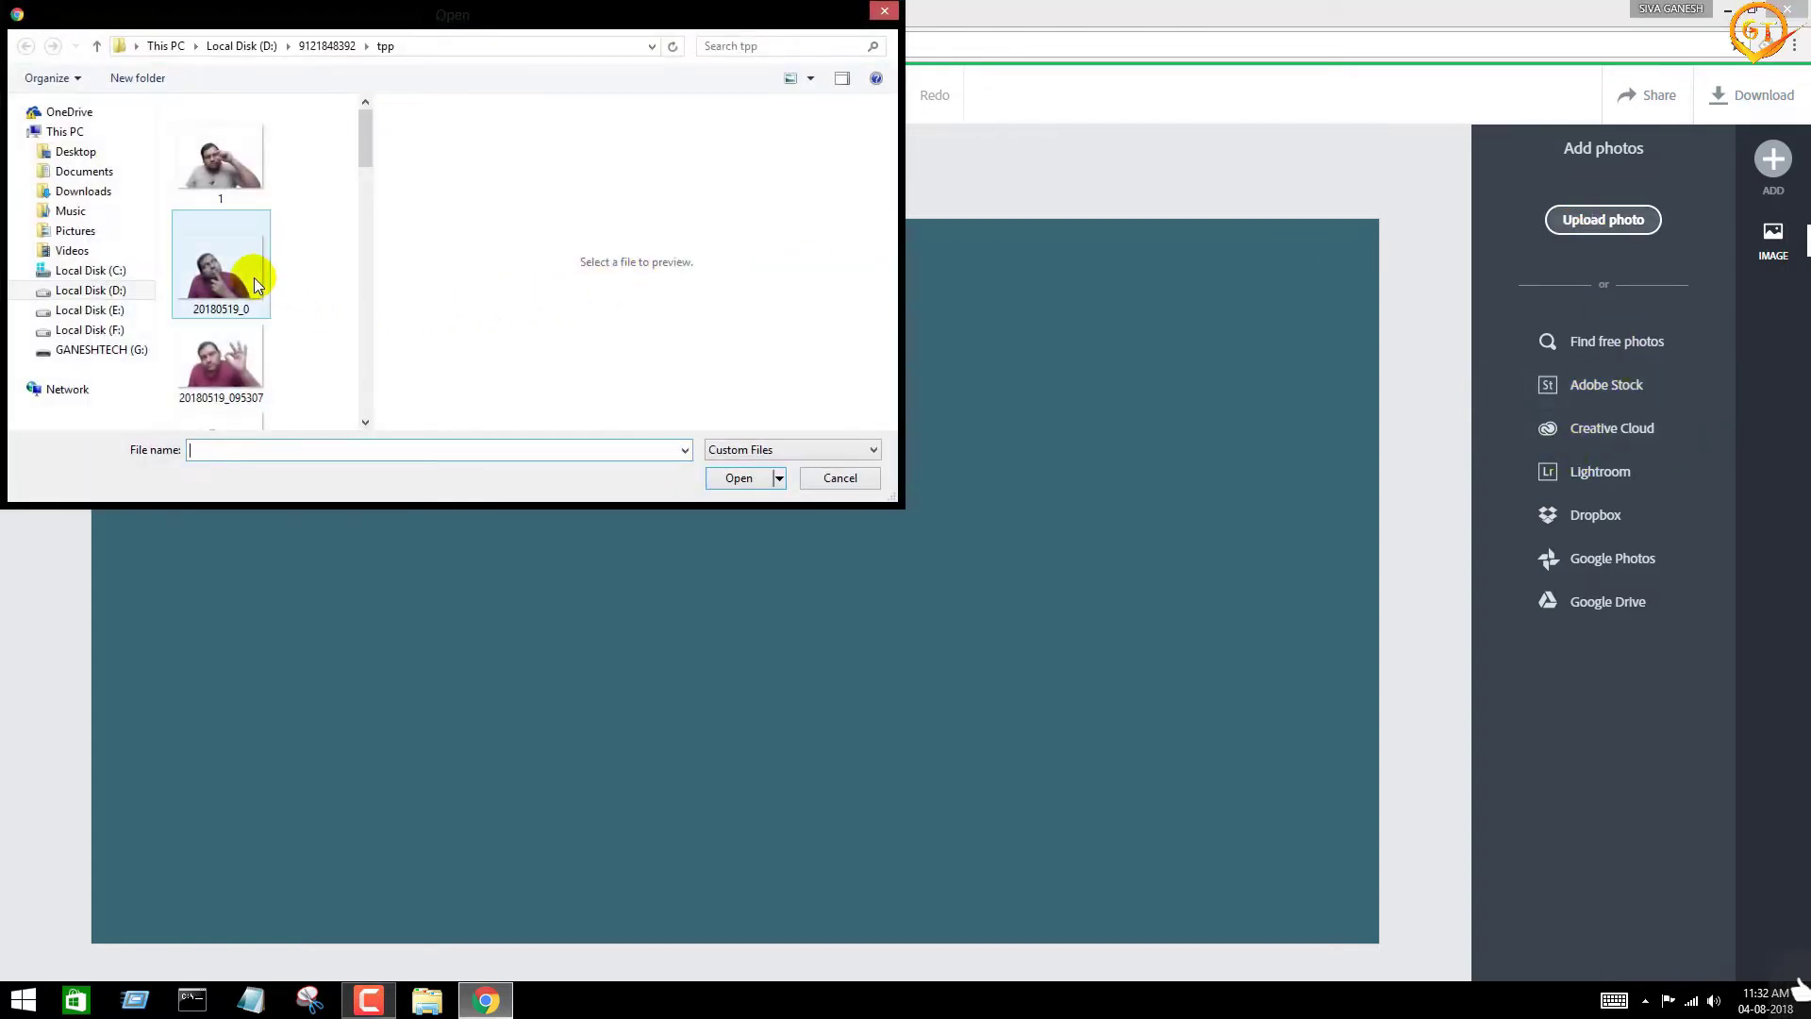
click(739, 476)
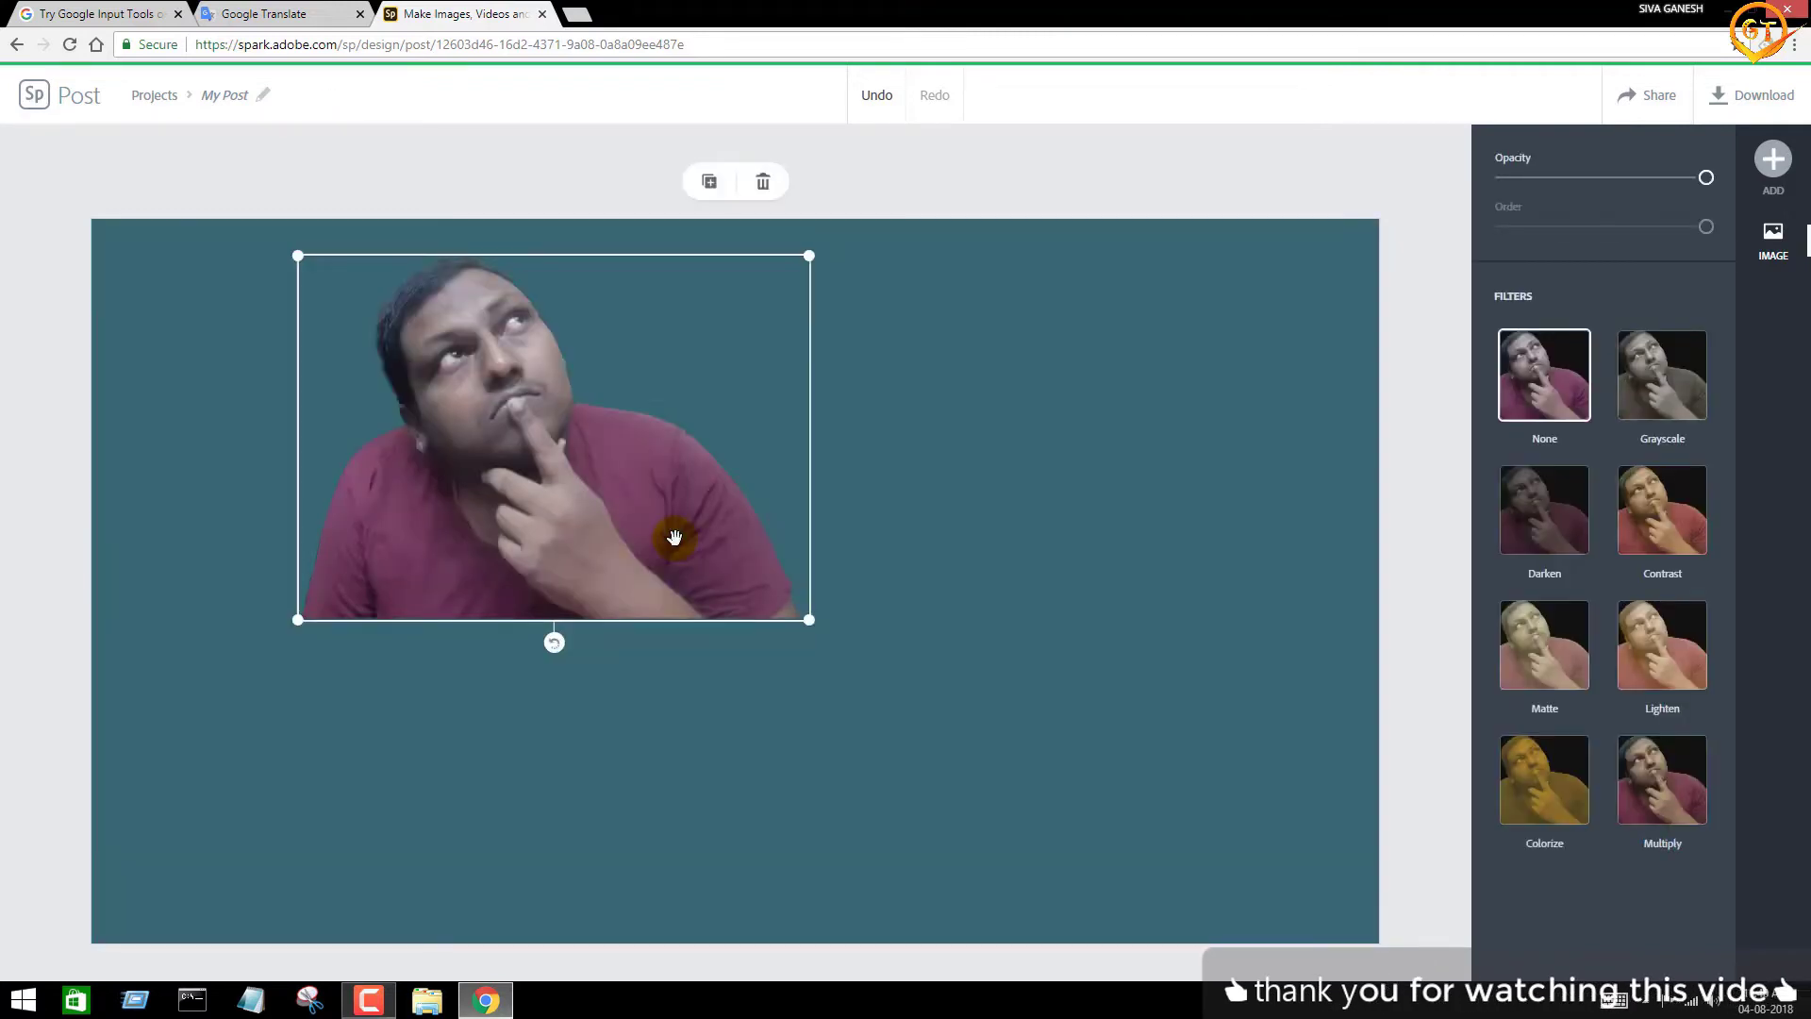
Step: Place the photo slightly smaller in the canvas's lower-right corner and give it the Grayscale filter after trying other filters
drag(631, 526, 1208, 833)
click(1660, 509)
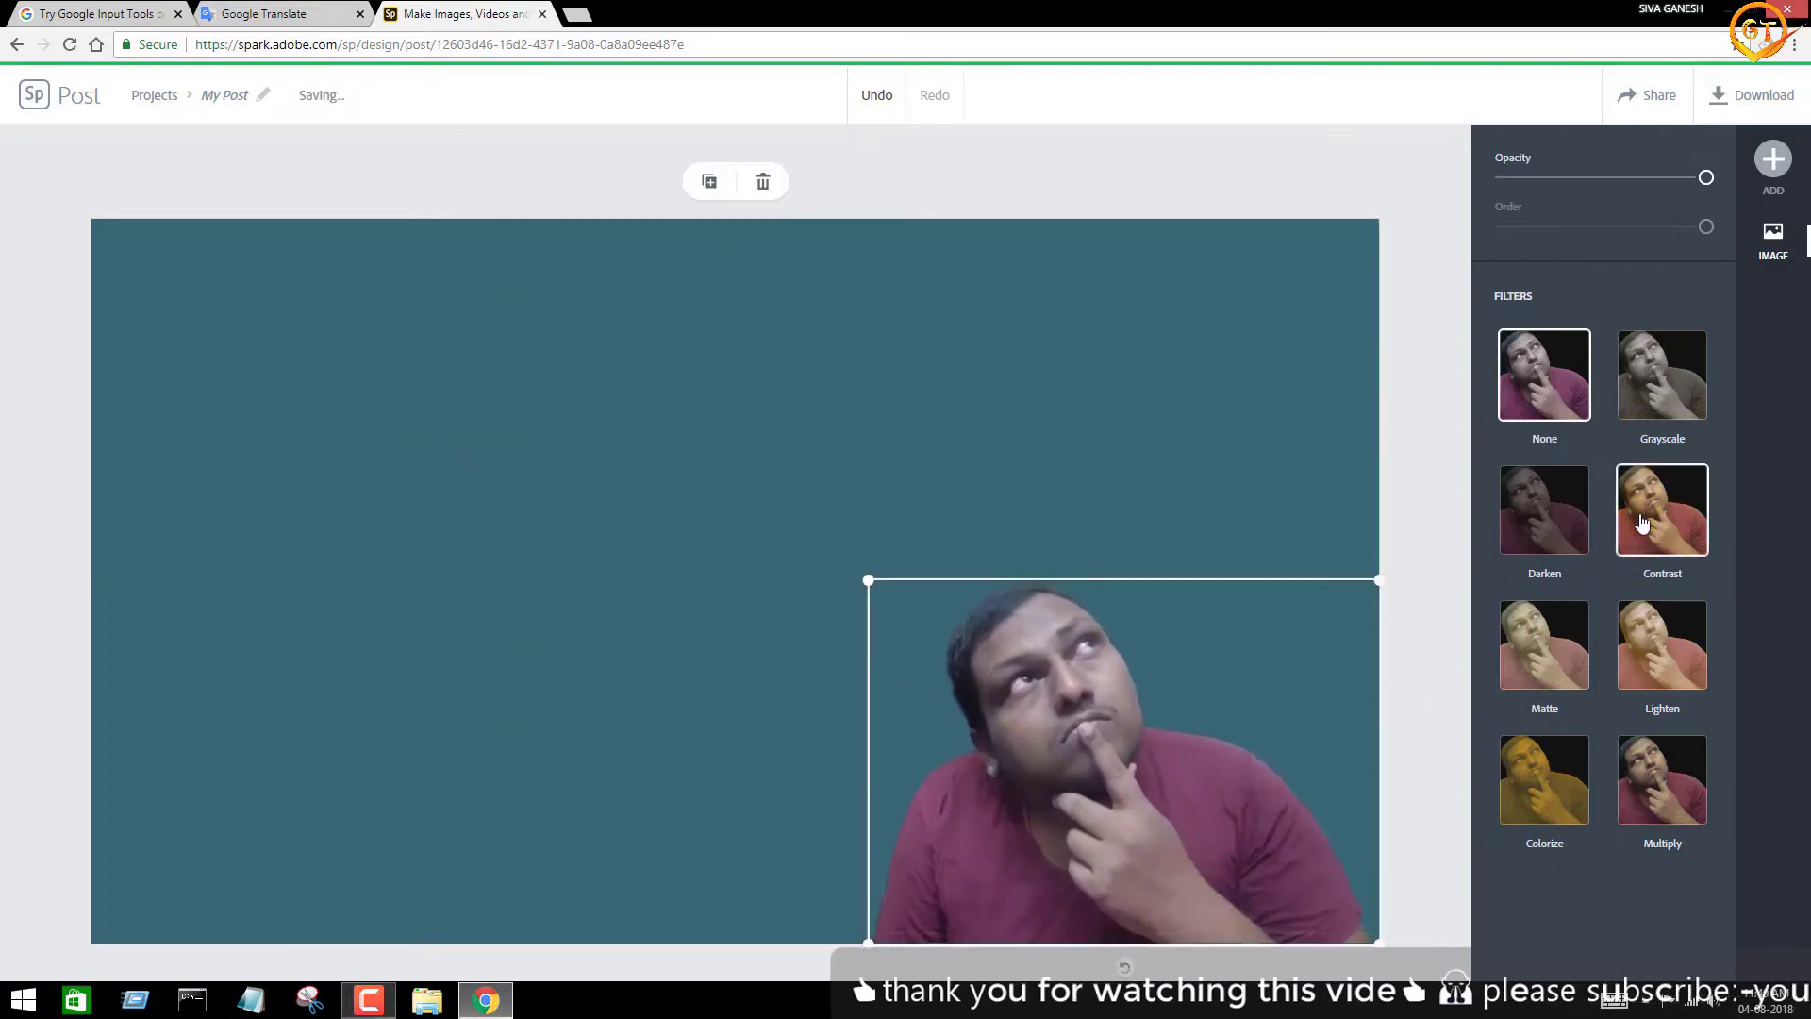
click(1668, 654)
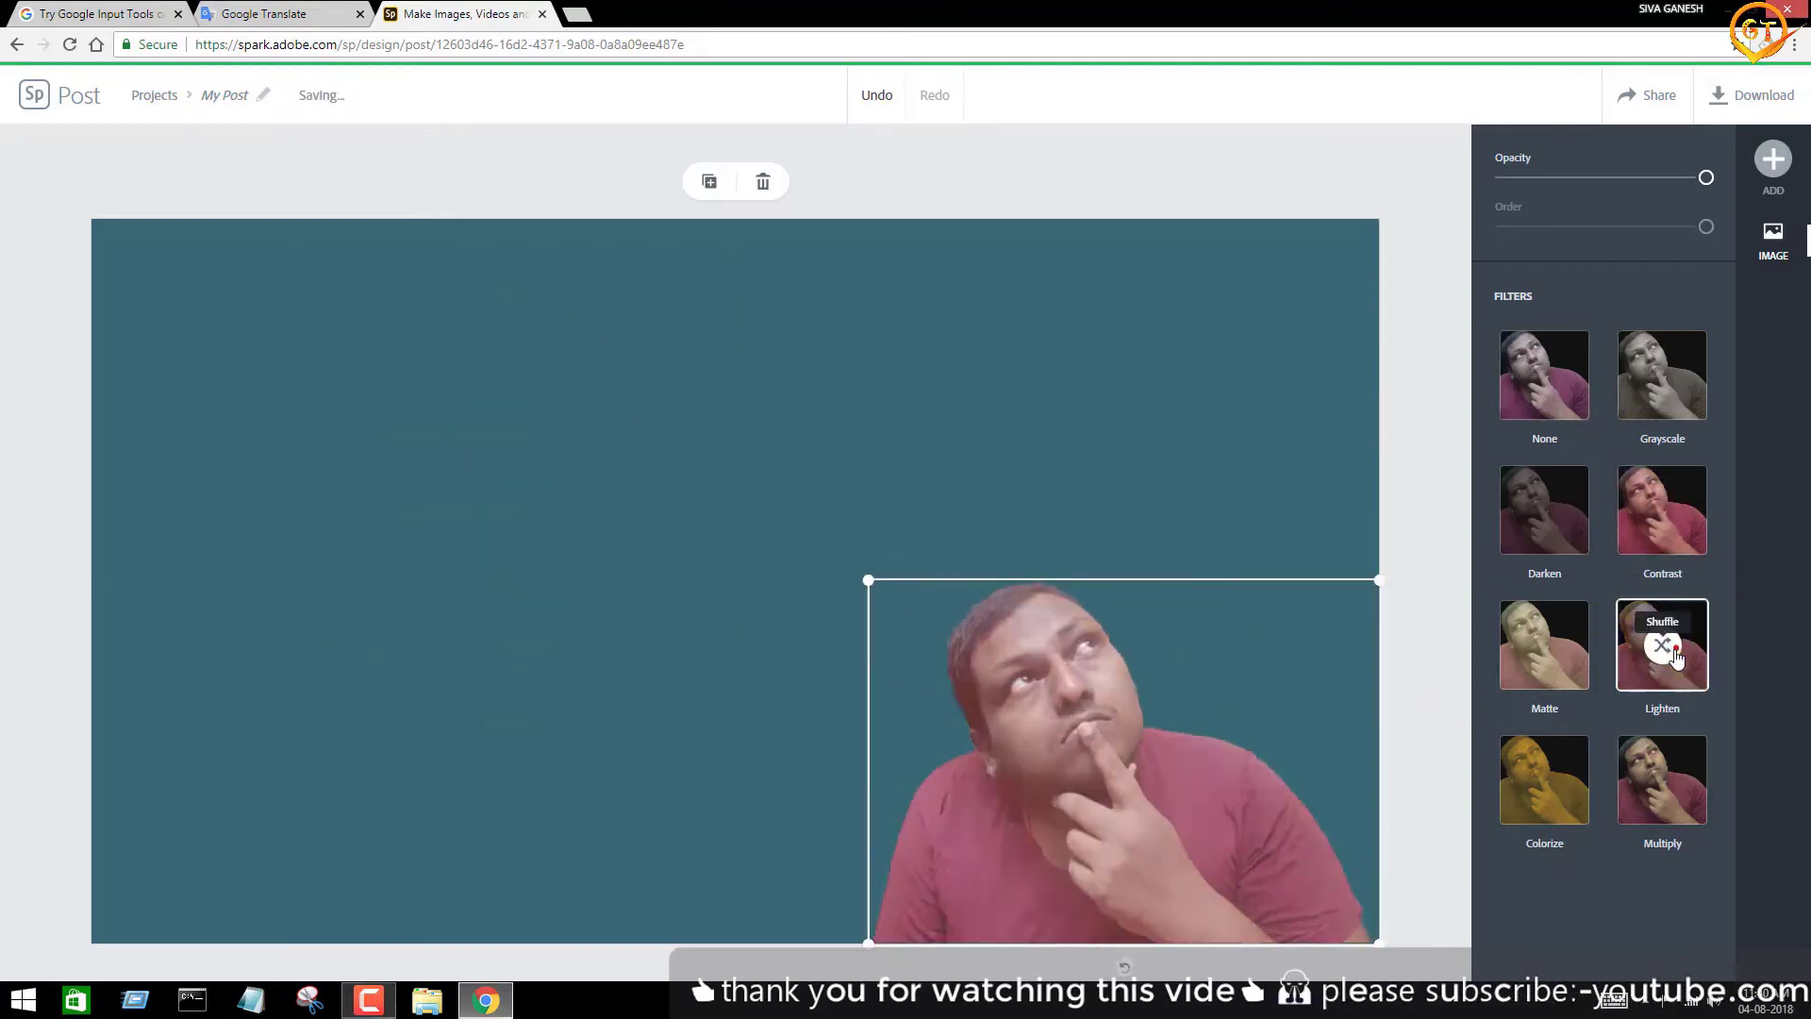
click(1545, 649)
click(1526, 512)
click(1641, 363)
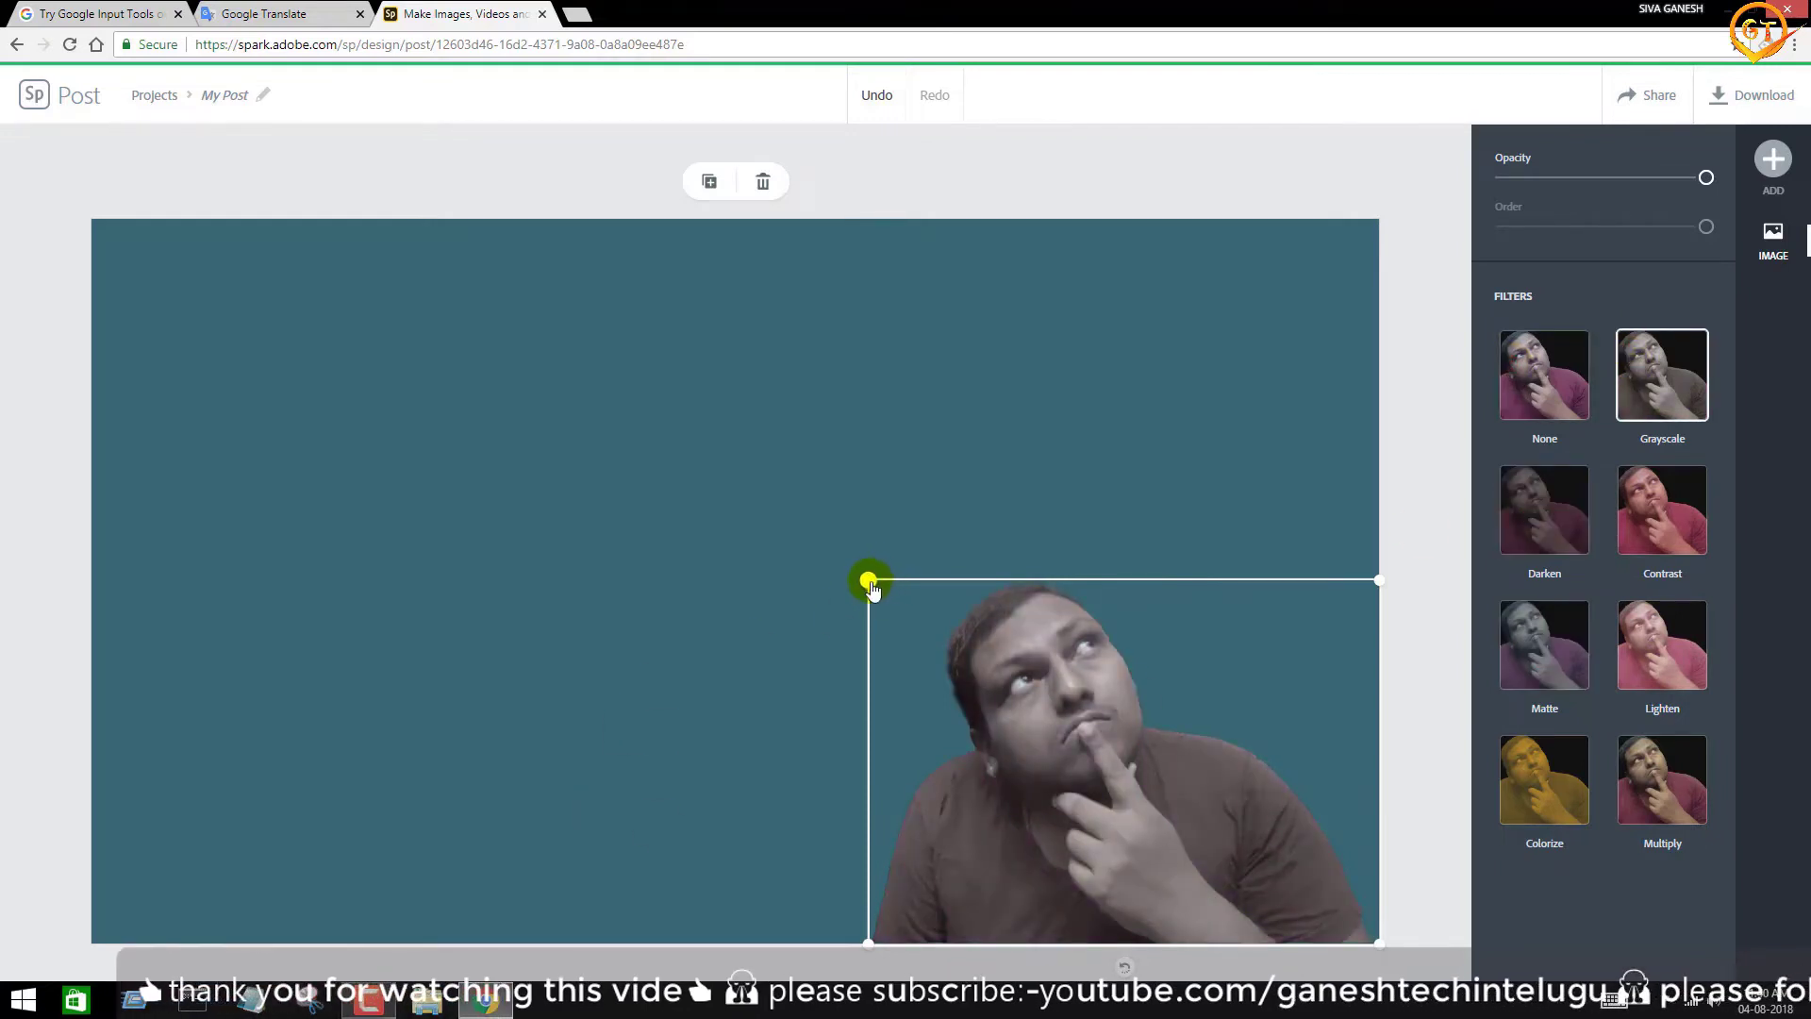
drag(870, 585, 972, 635)
Step: Add the text "గణేష్ టెక్ ఇన్ తెలుగు" to the thumbnail, copied from the Google Input Tools page
click(1773, 158)
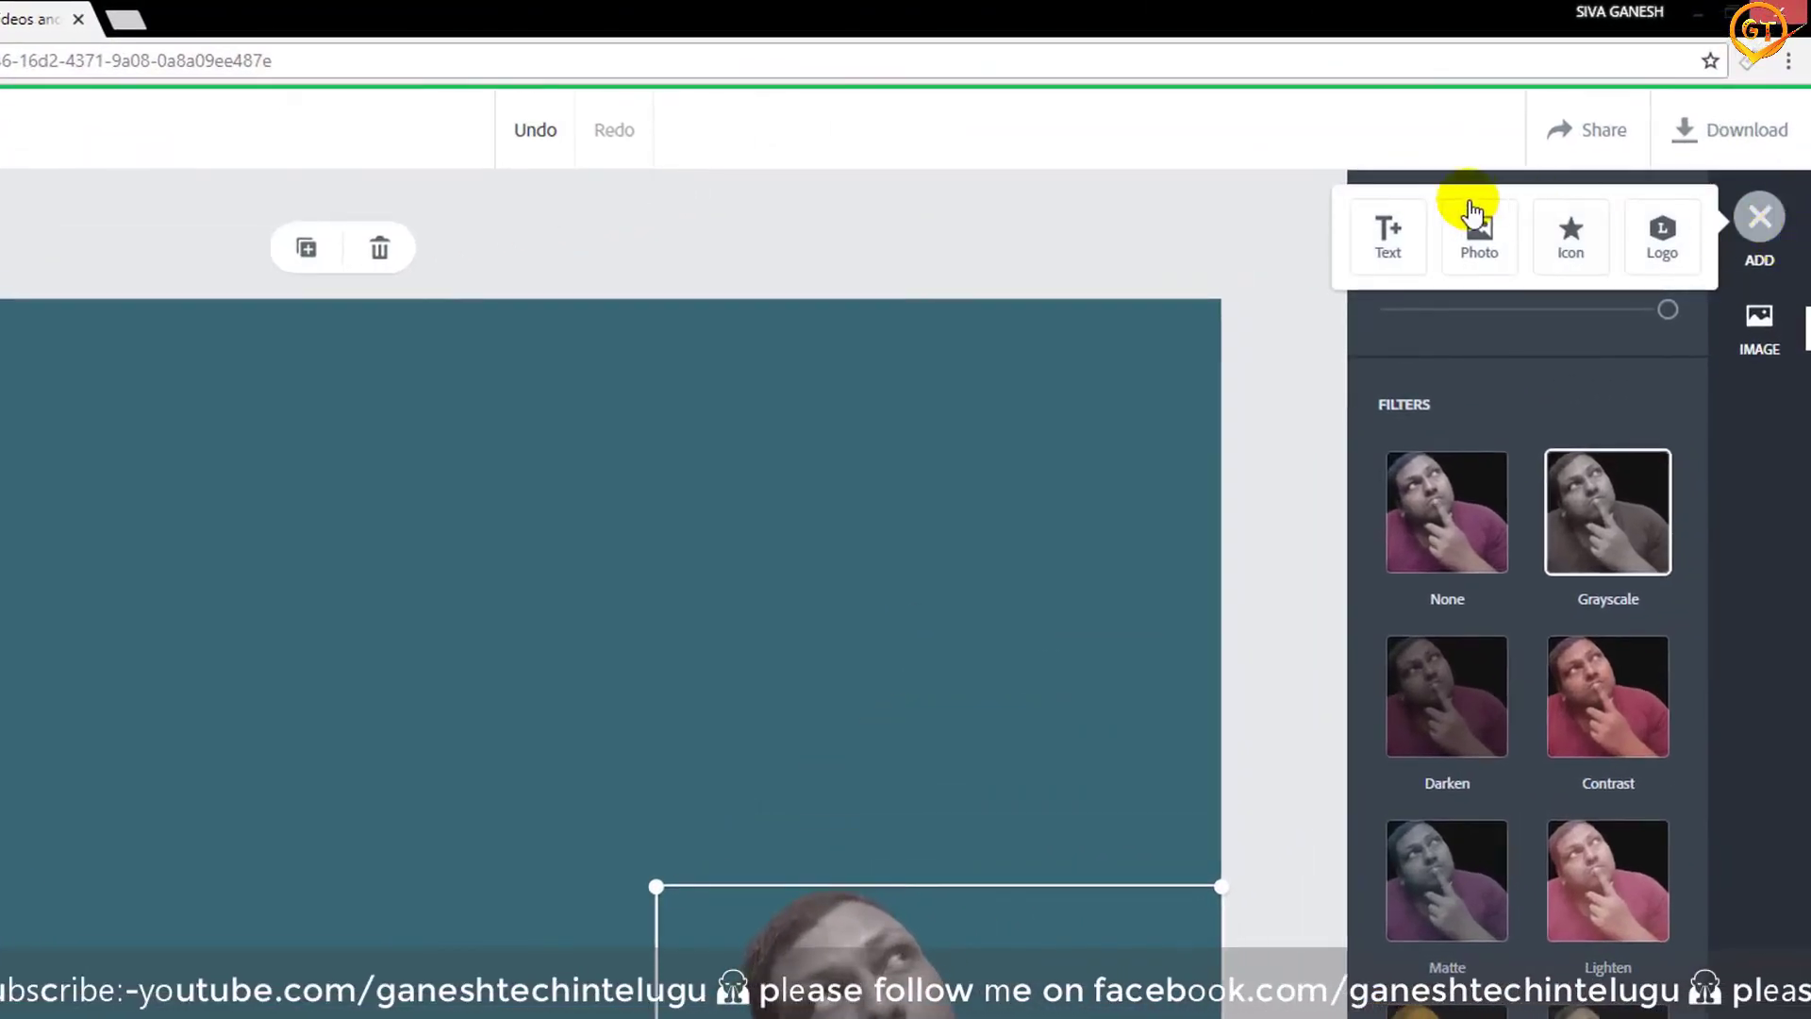
click(1387, 231)
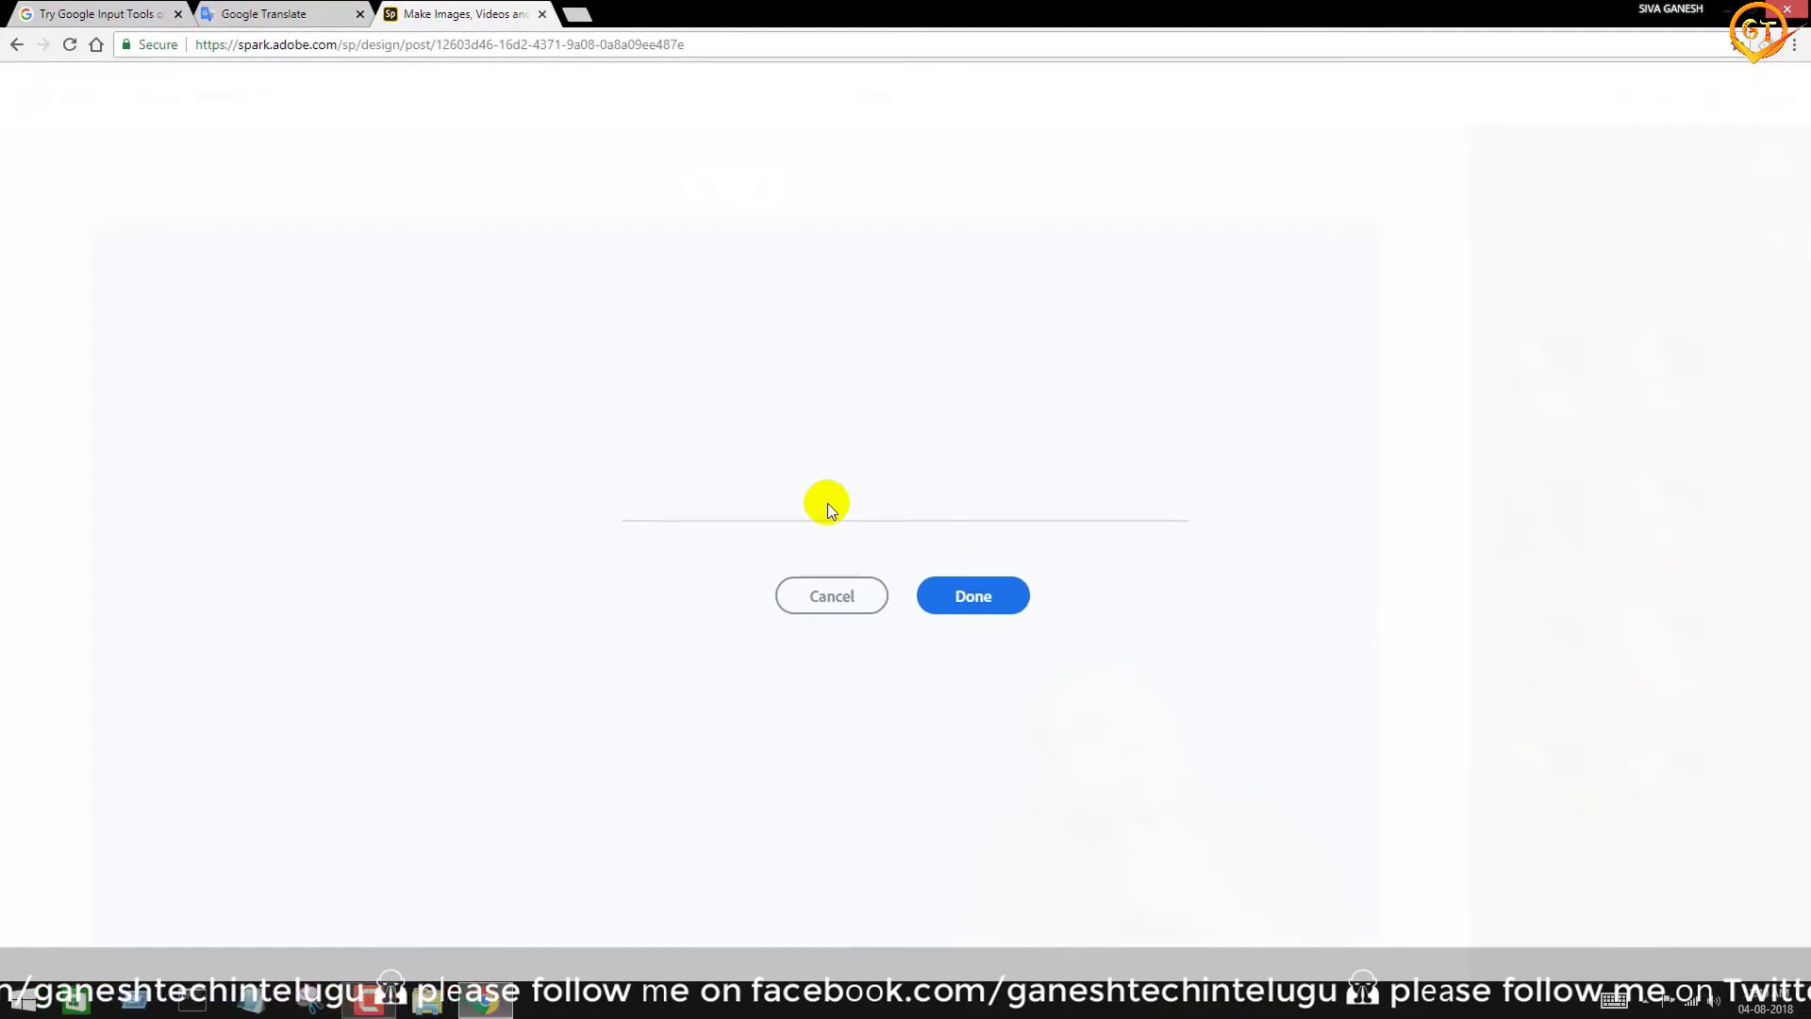
click(43, 12)
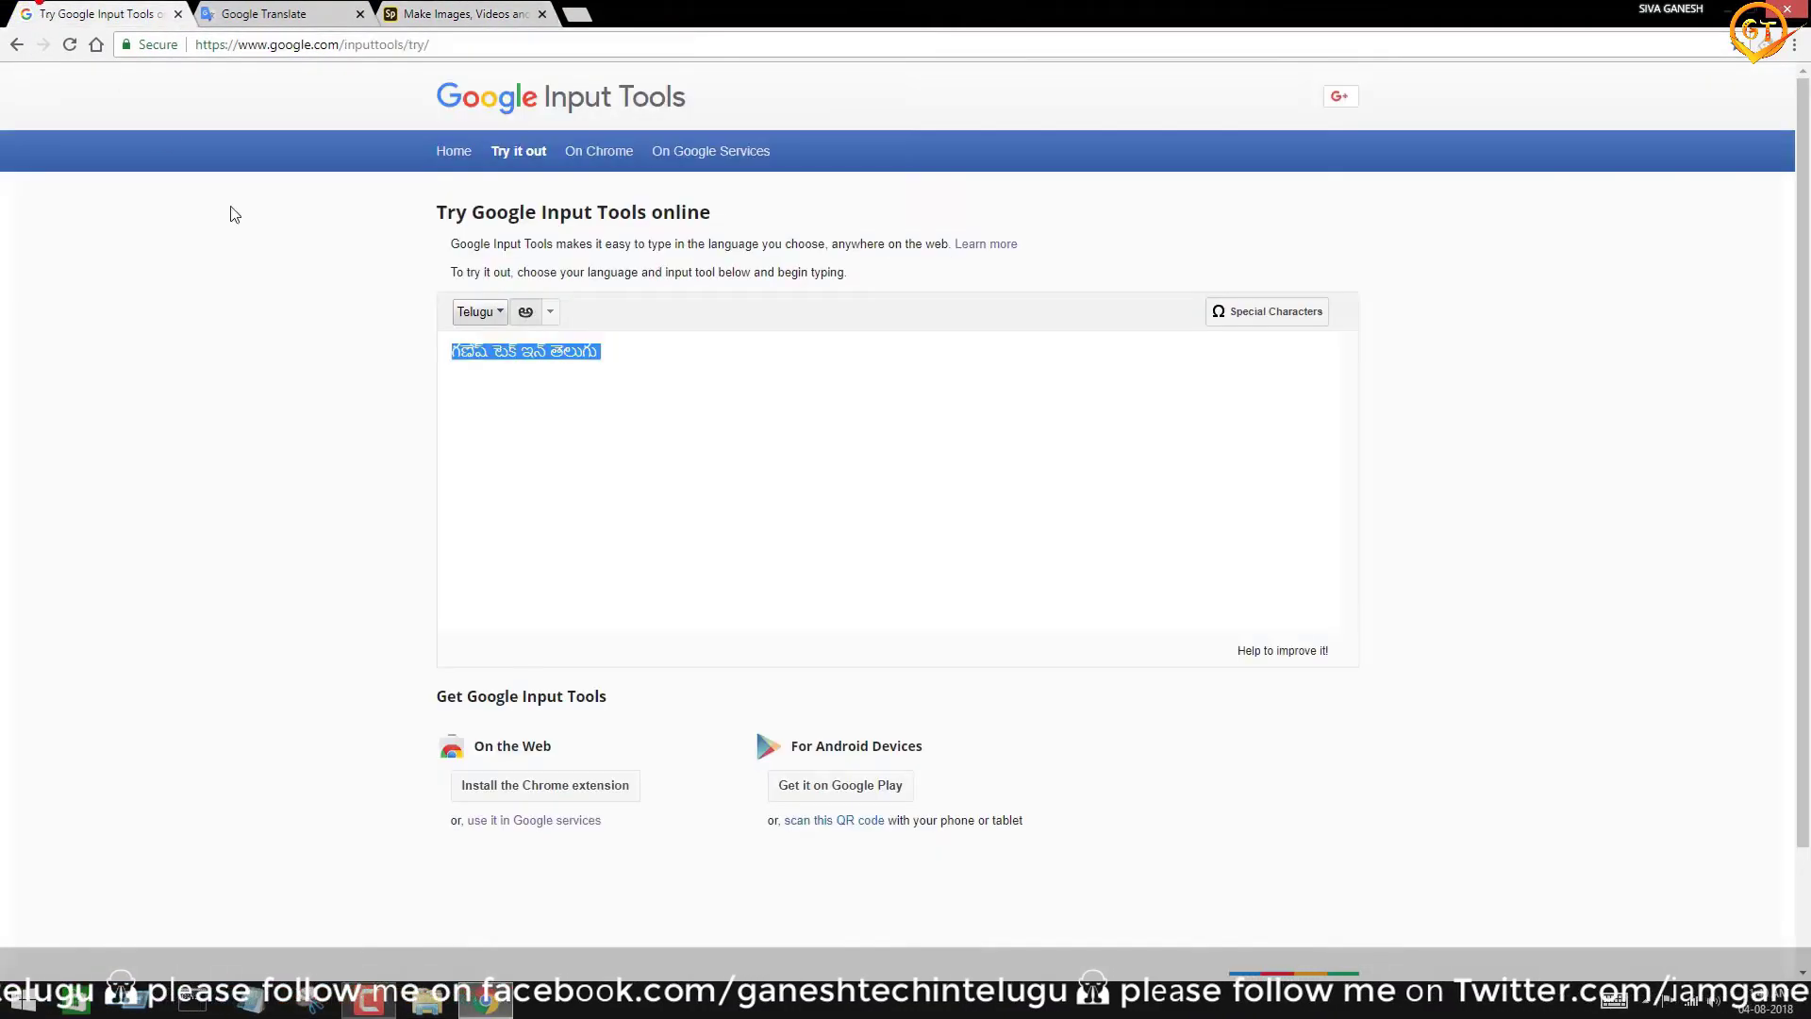
right_click(510, 355)
click(547, 391)
click(492, 12)
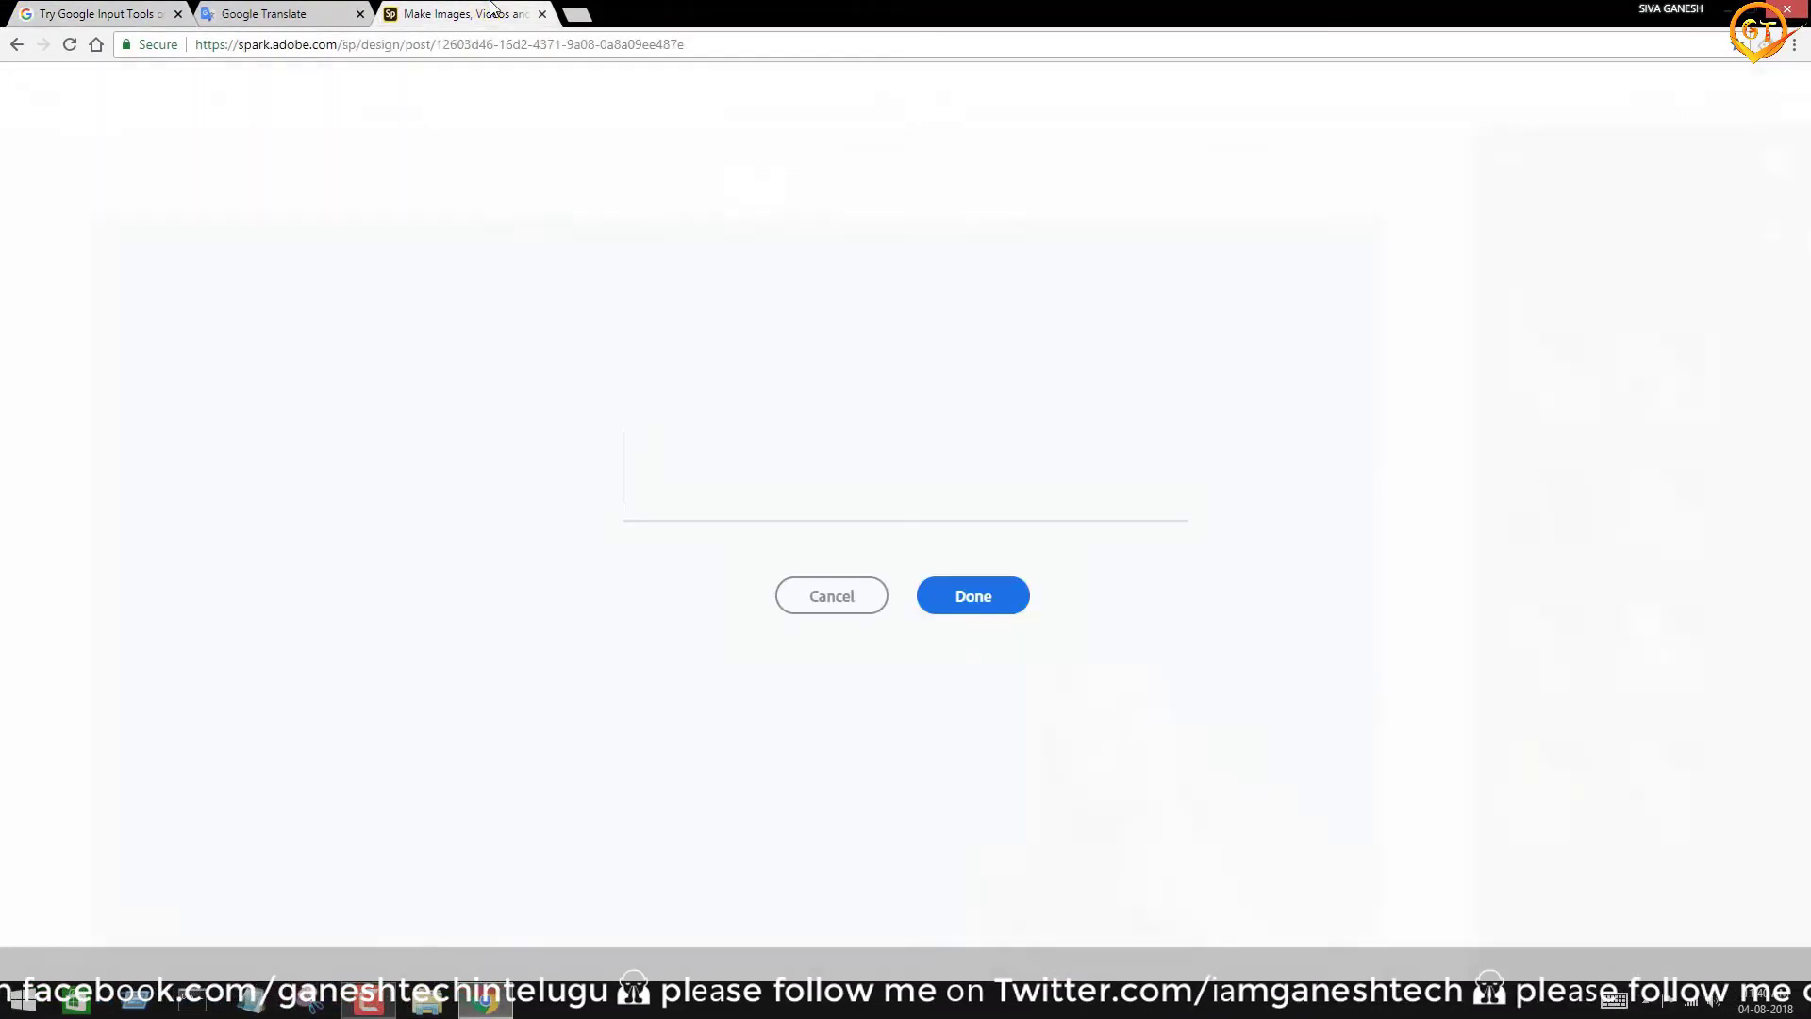
right_click(670, 464)
click(715, 579)
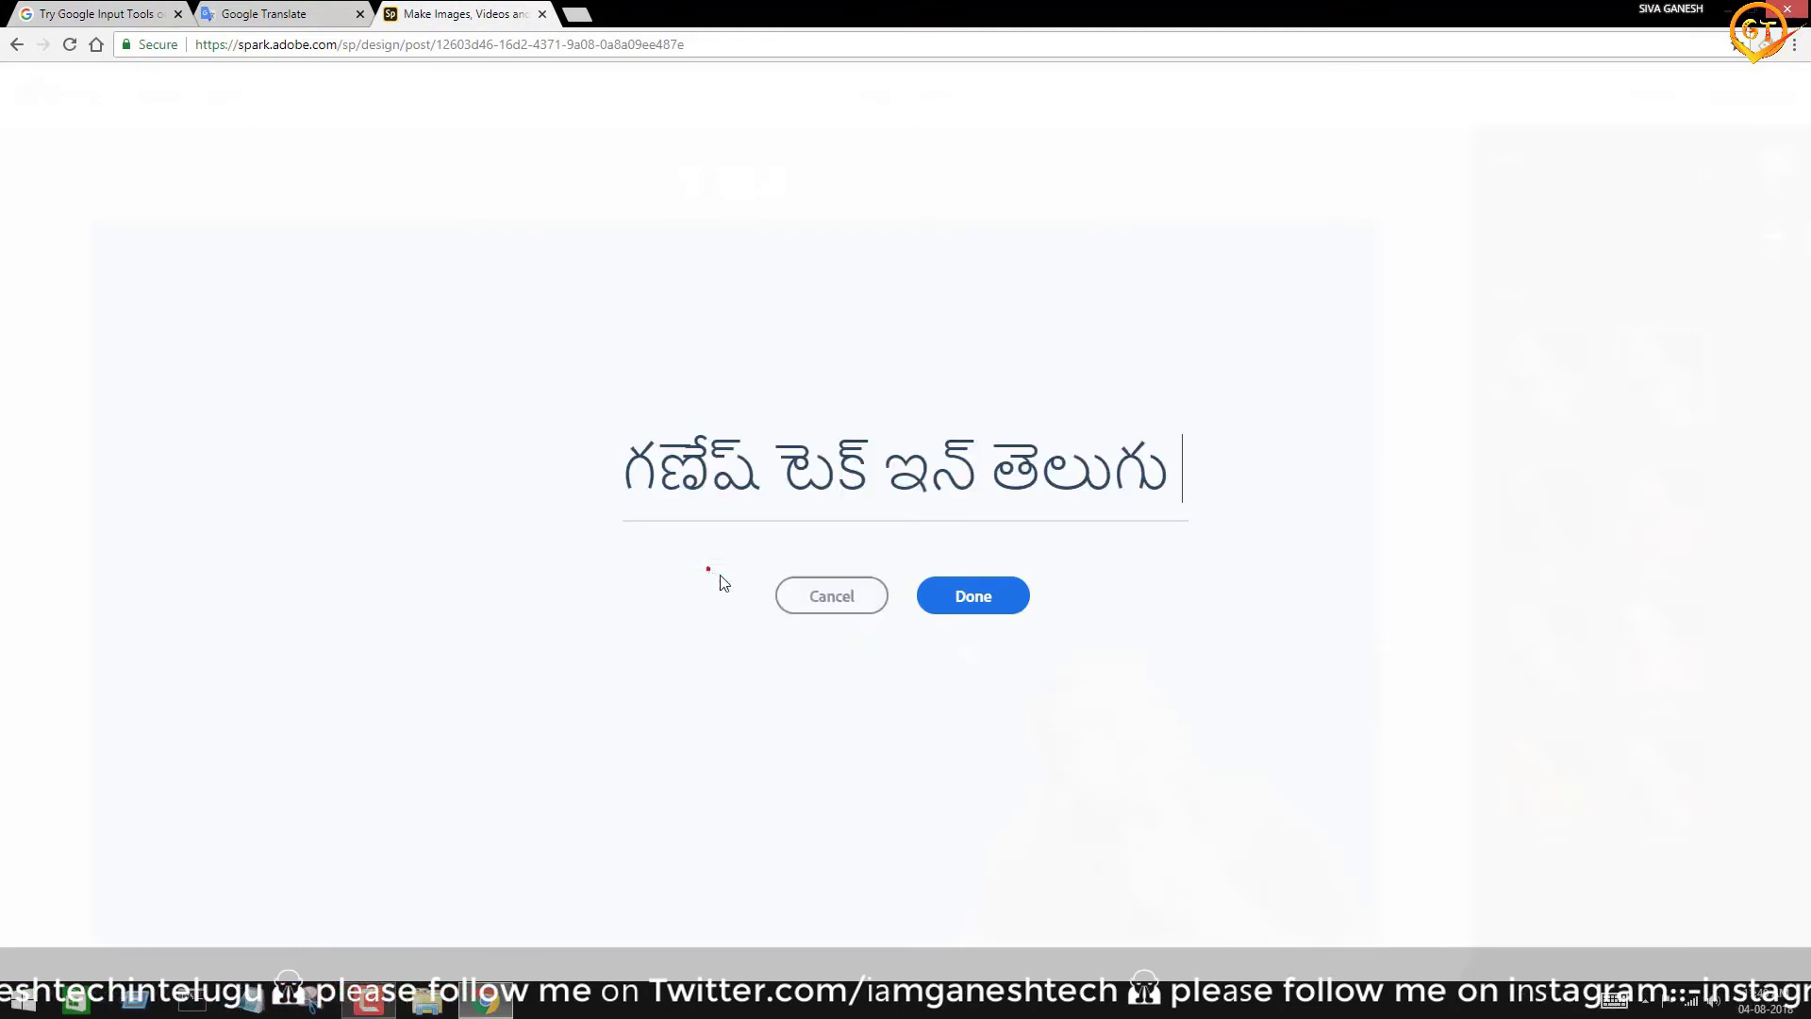
click(957, 597)
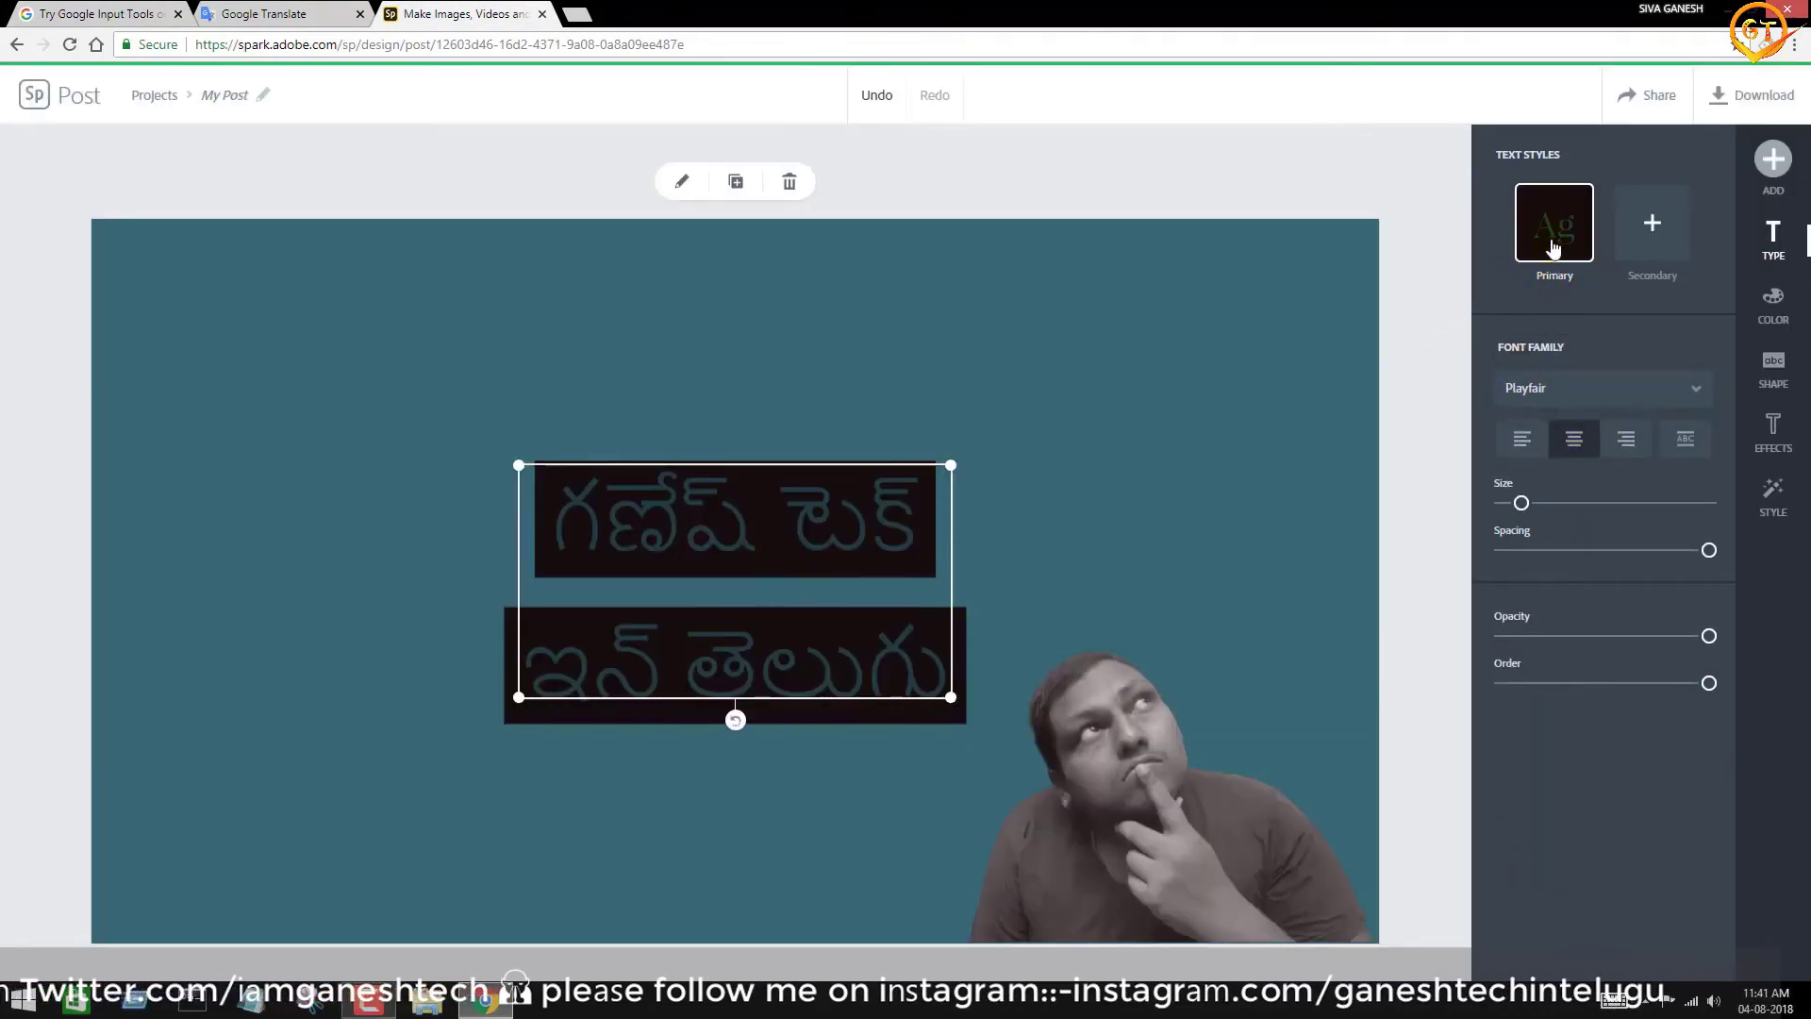
Step: Shift the Telugu text toward the canvas's upper left and try white lettering on black with the Shadow effect
drag(629, 442, 619, 416)
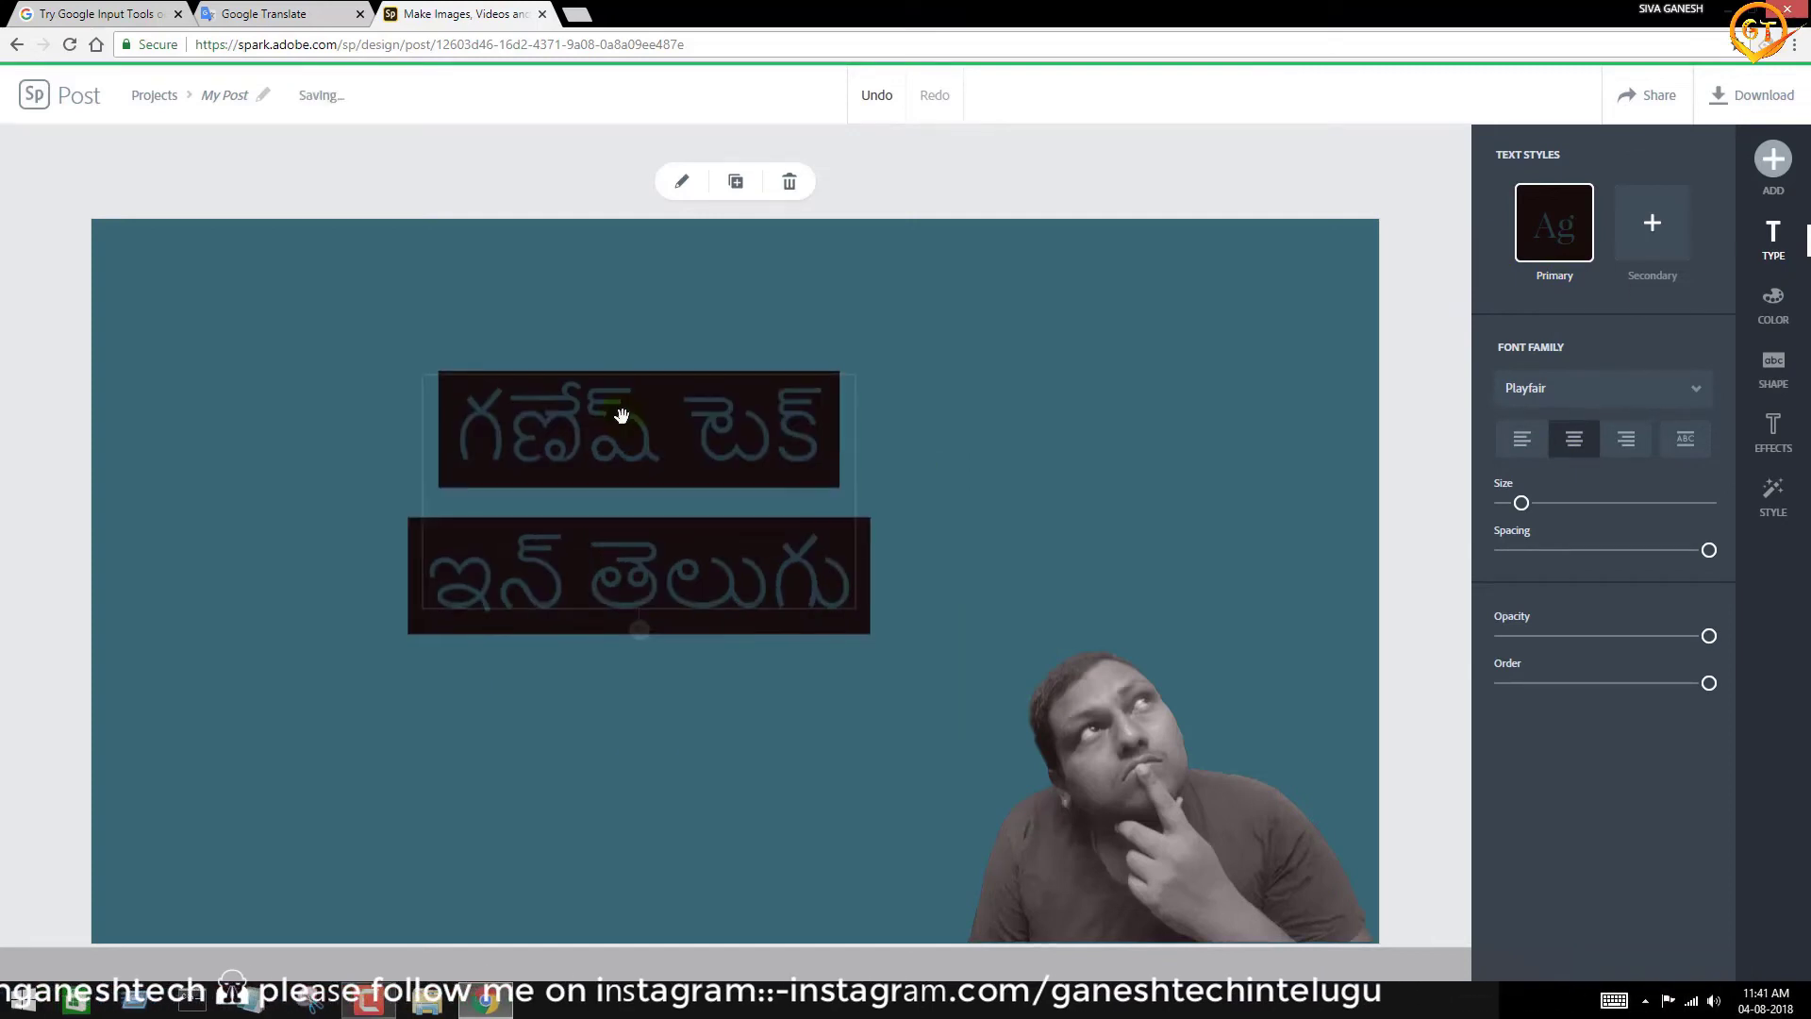
click(1766, 316)
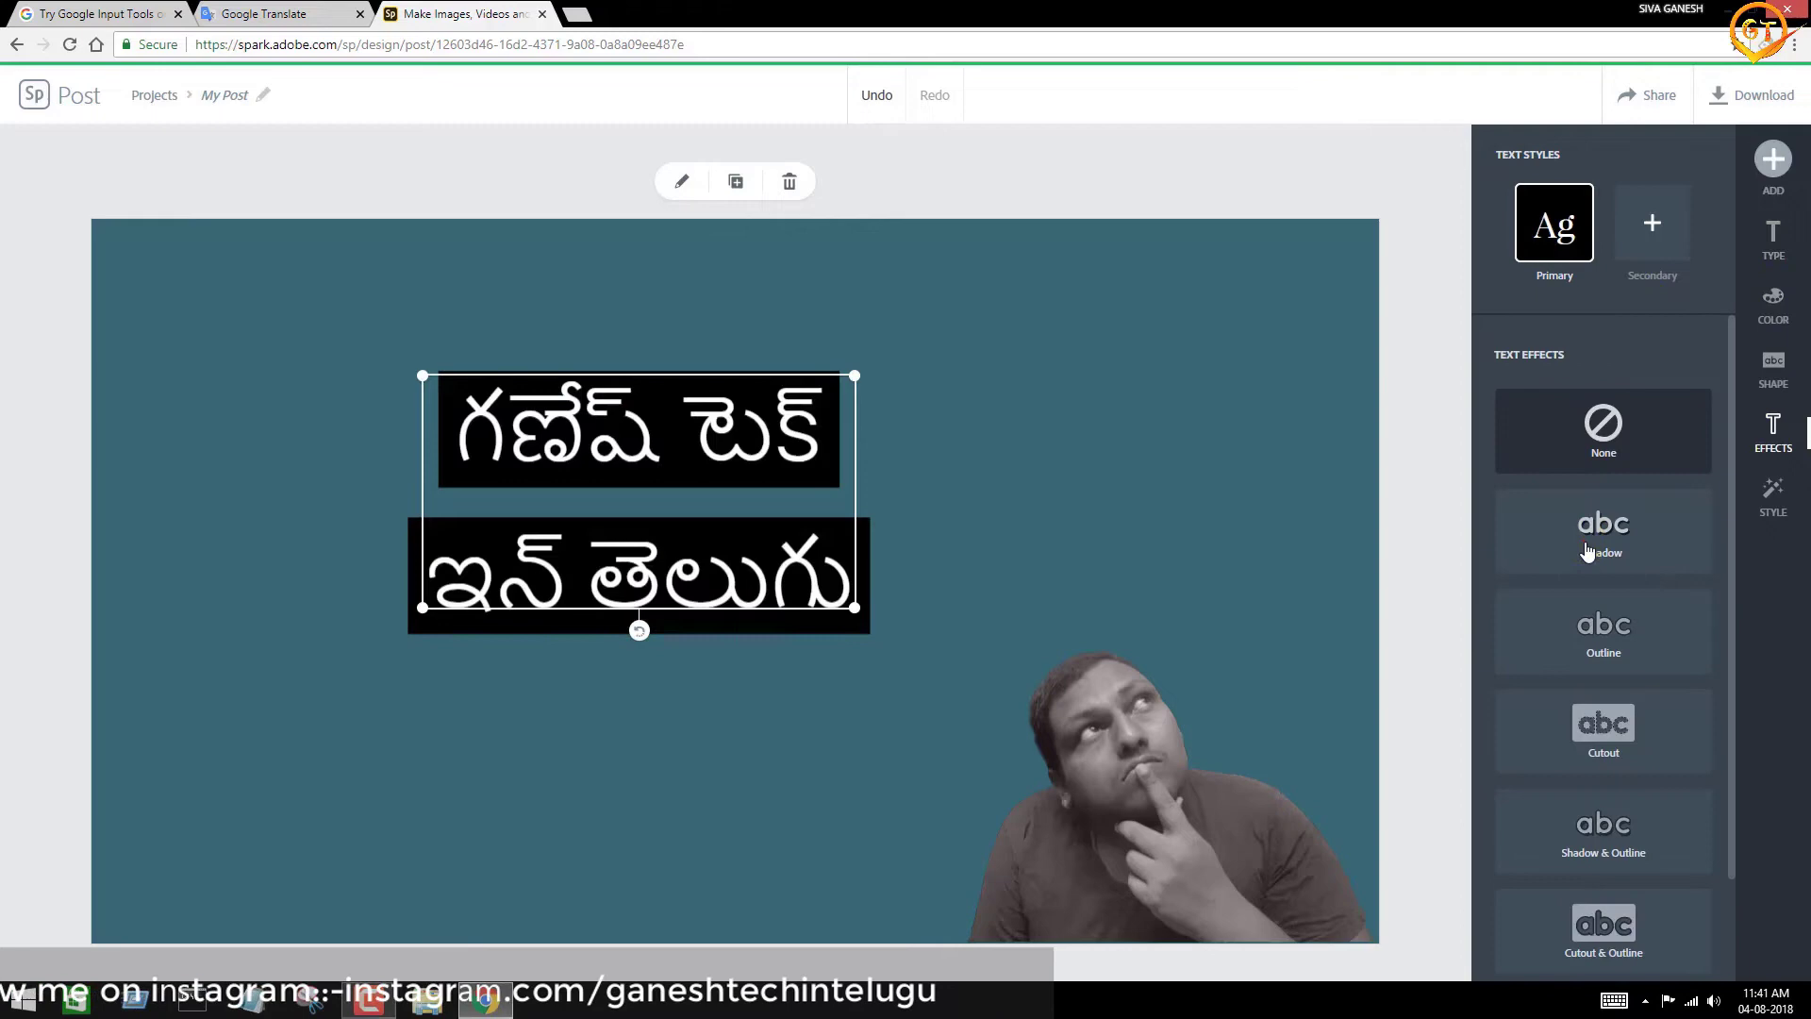
click(1591, 550)
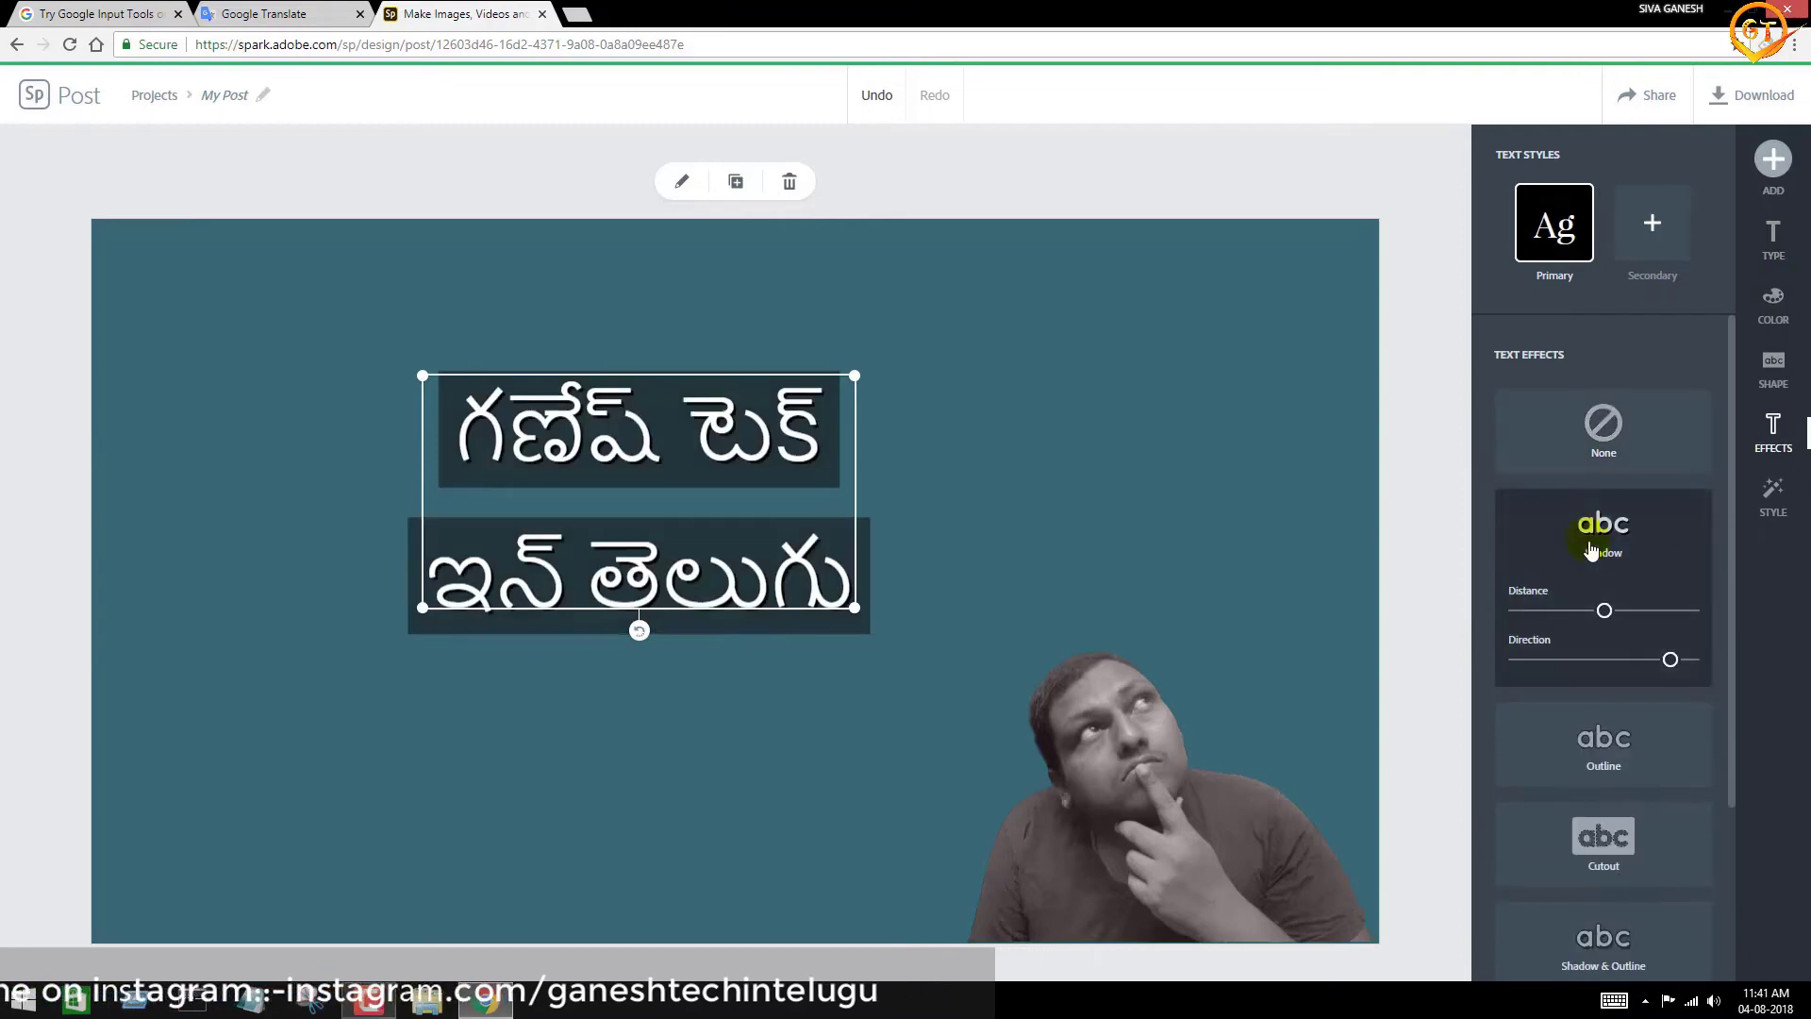
scroll(1630, 642, down, 3)
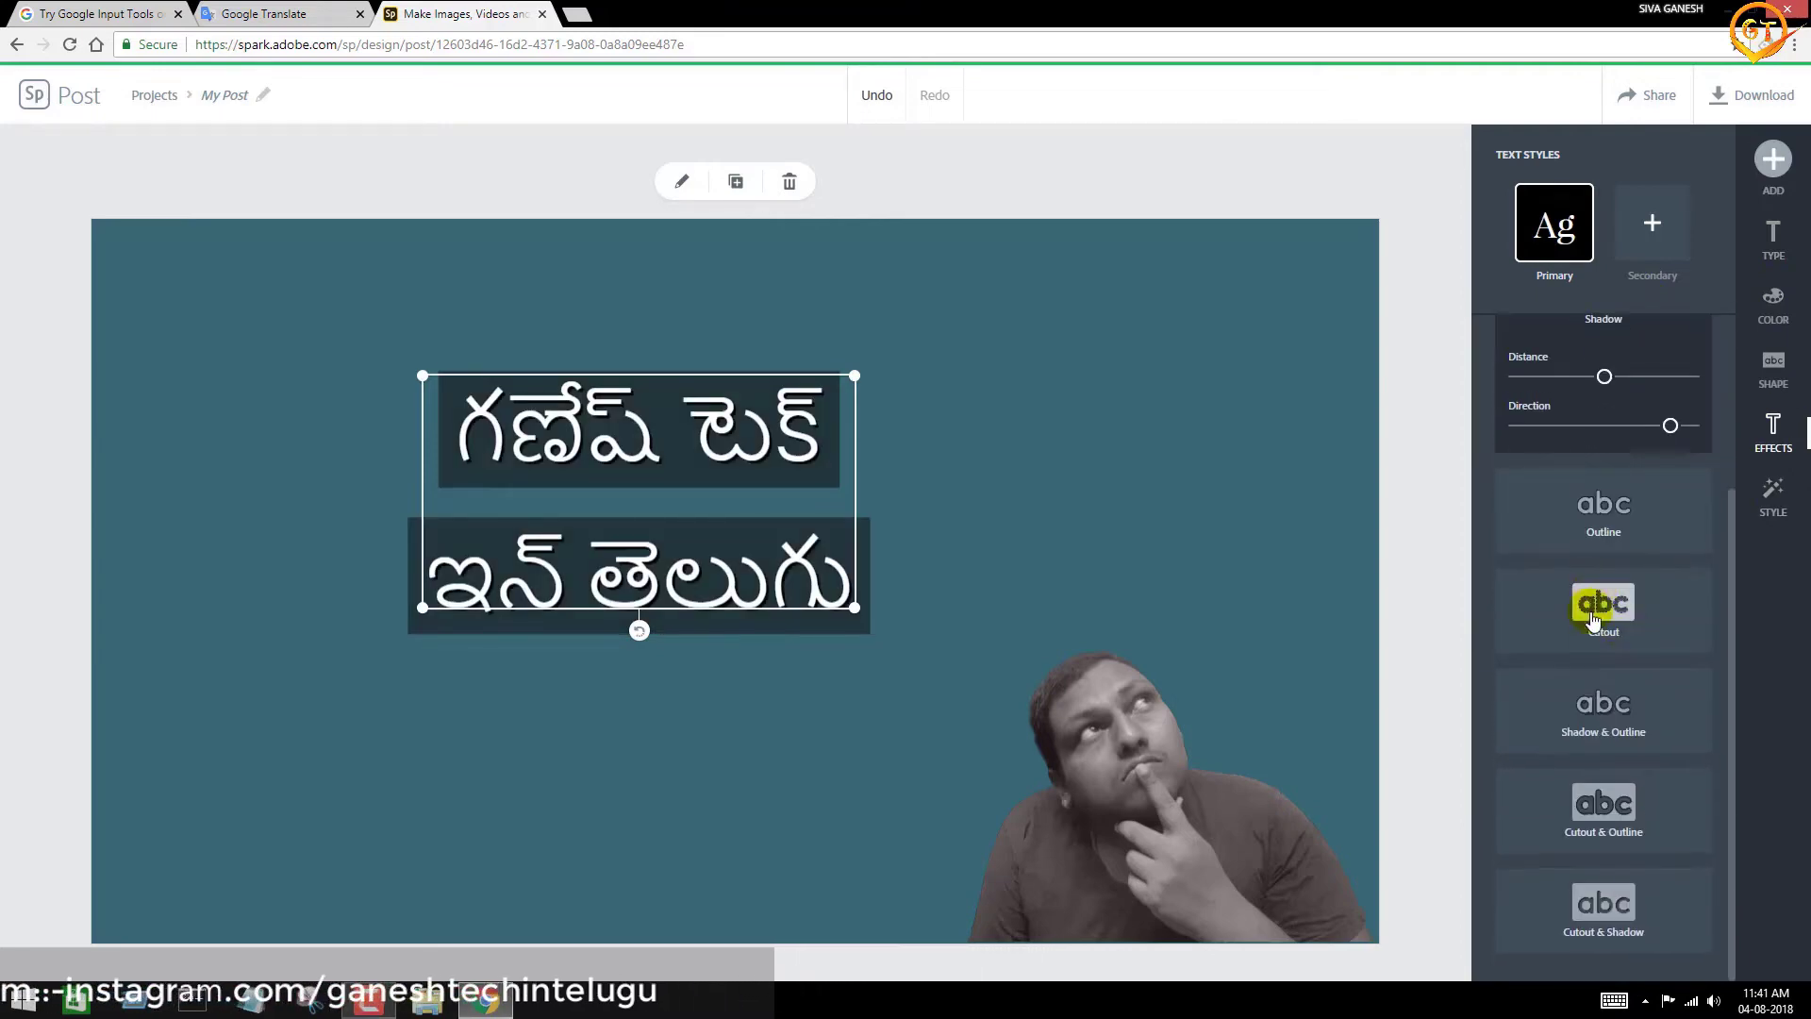
Step: Try several backing shapes behind the Telugu text, including a full-width band, a circle, a ringed circle and a wide hexagon
click(1631, 618)
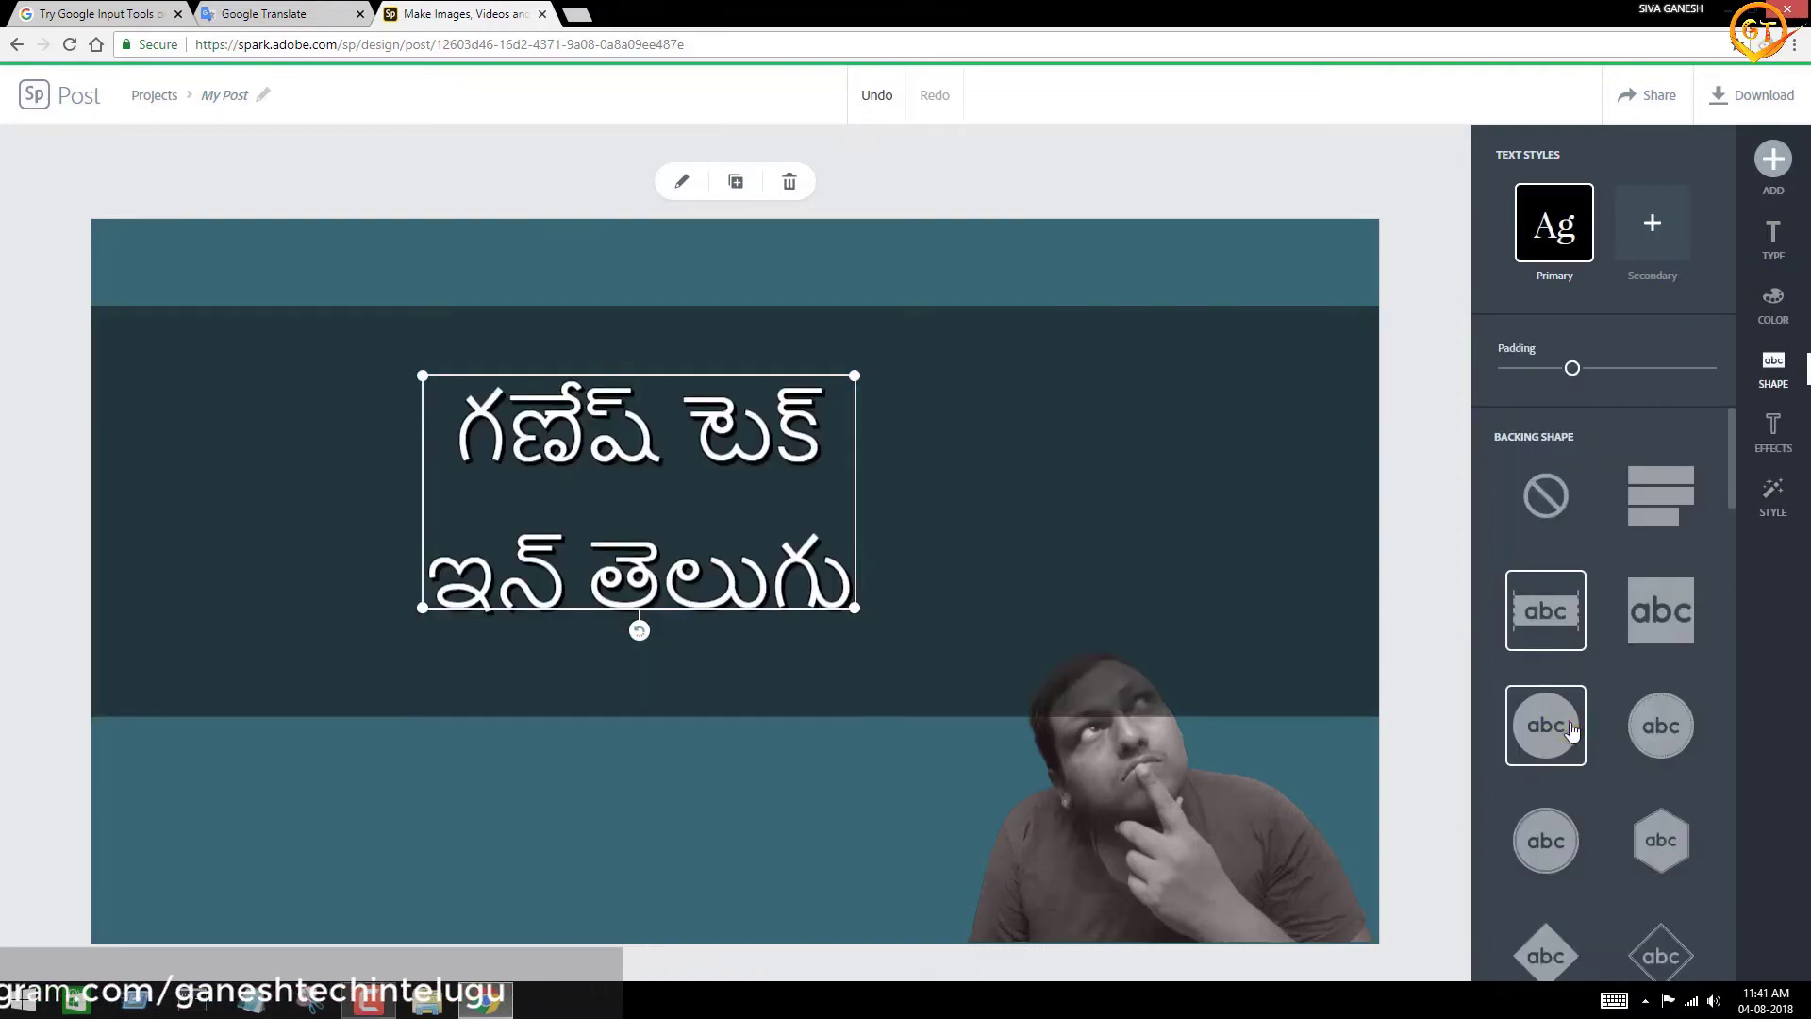
click(1548, 726)
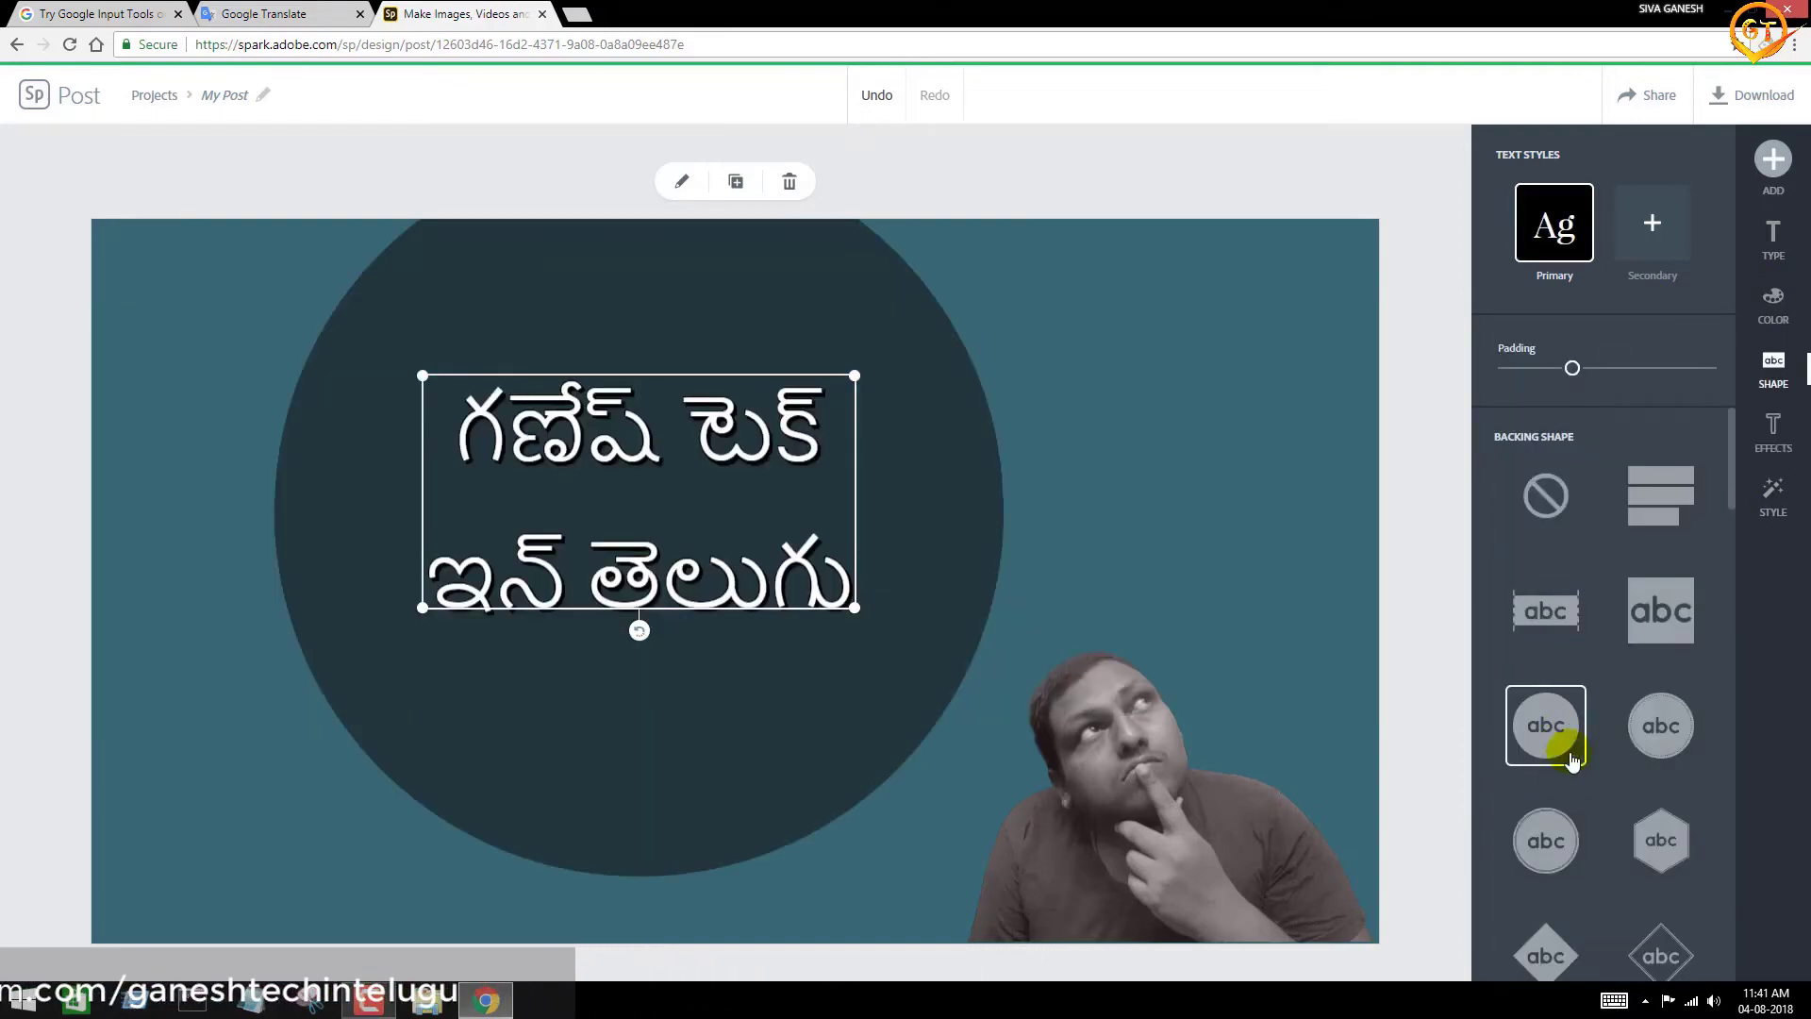
click(1562, 843)
scroll(1585, 849, down, 5)
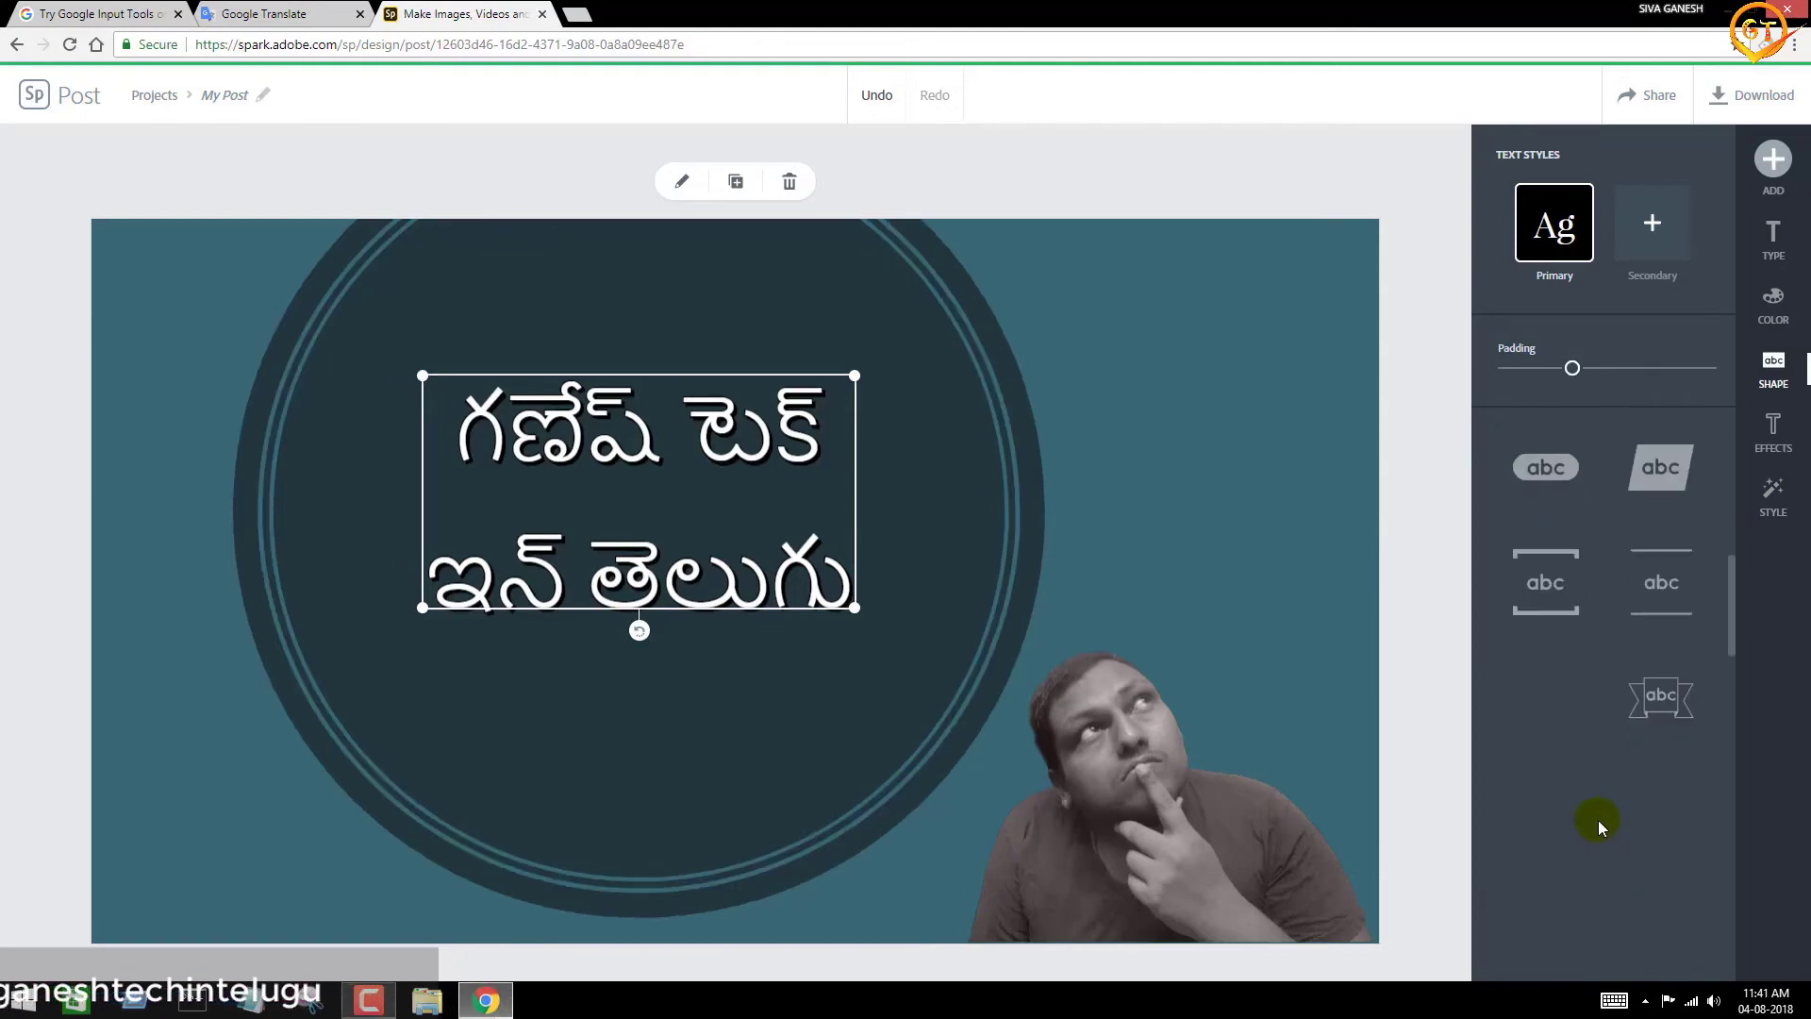
click(1653, 694)
click(1552, 797)
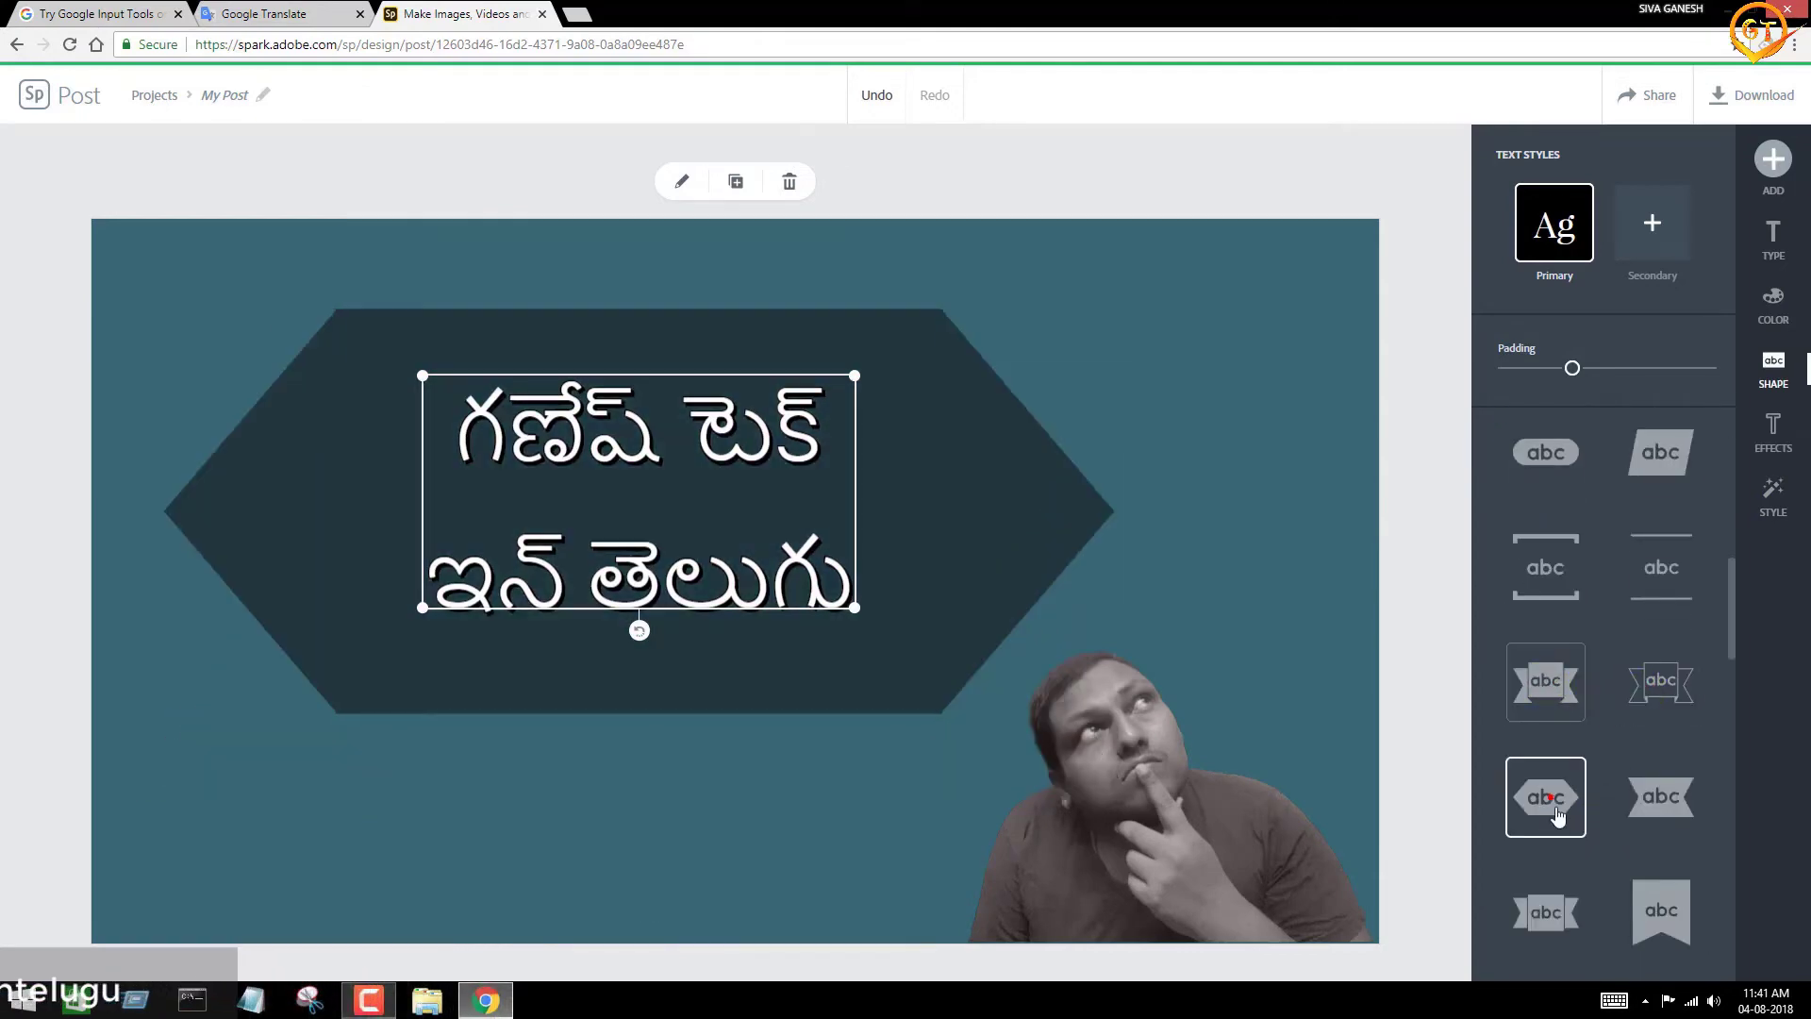
Step: Cycle through the suggested text styles and keep plain white lettering without a backing shape, with a larger second line
click(1764, 496)
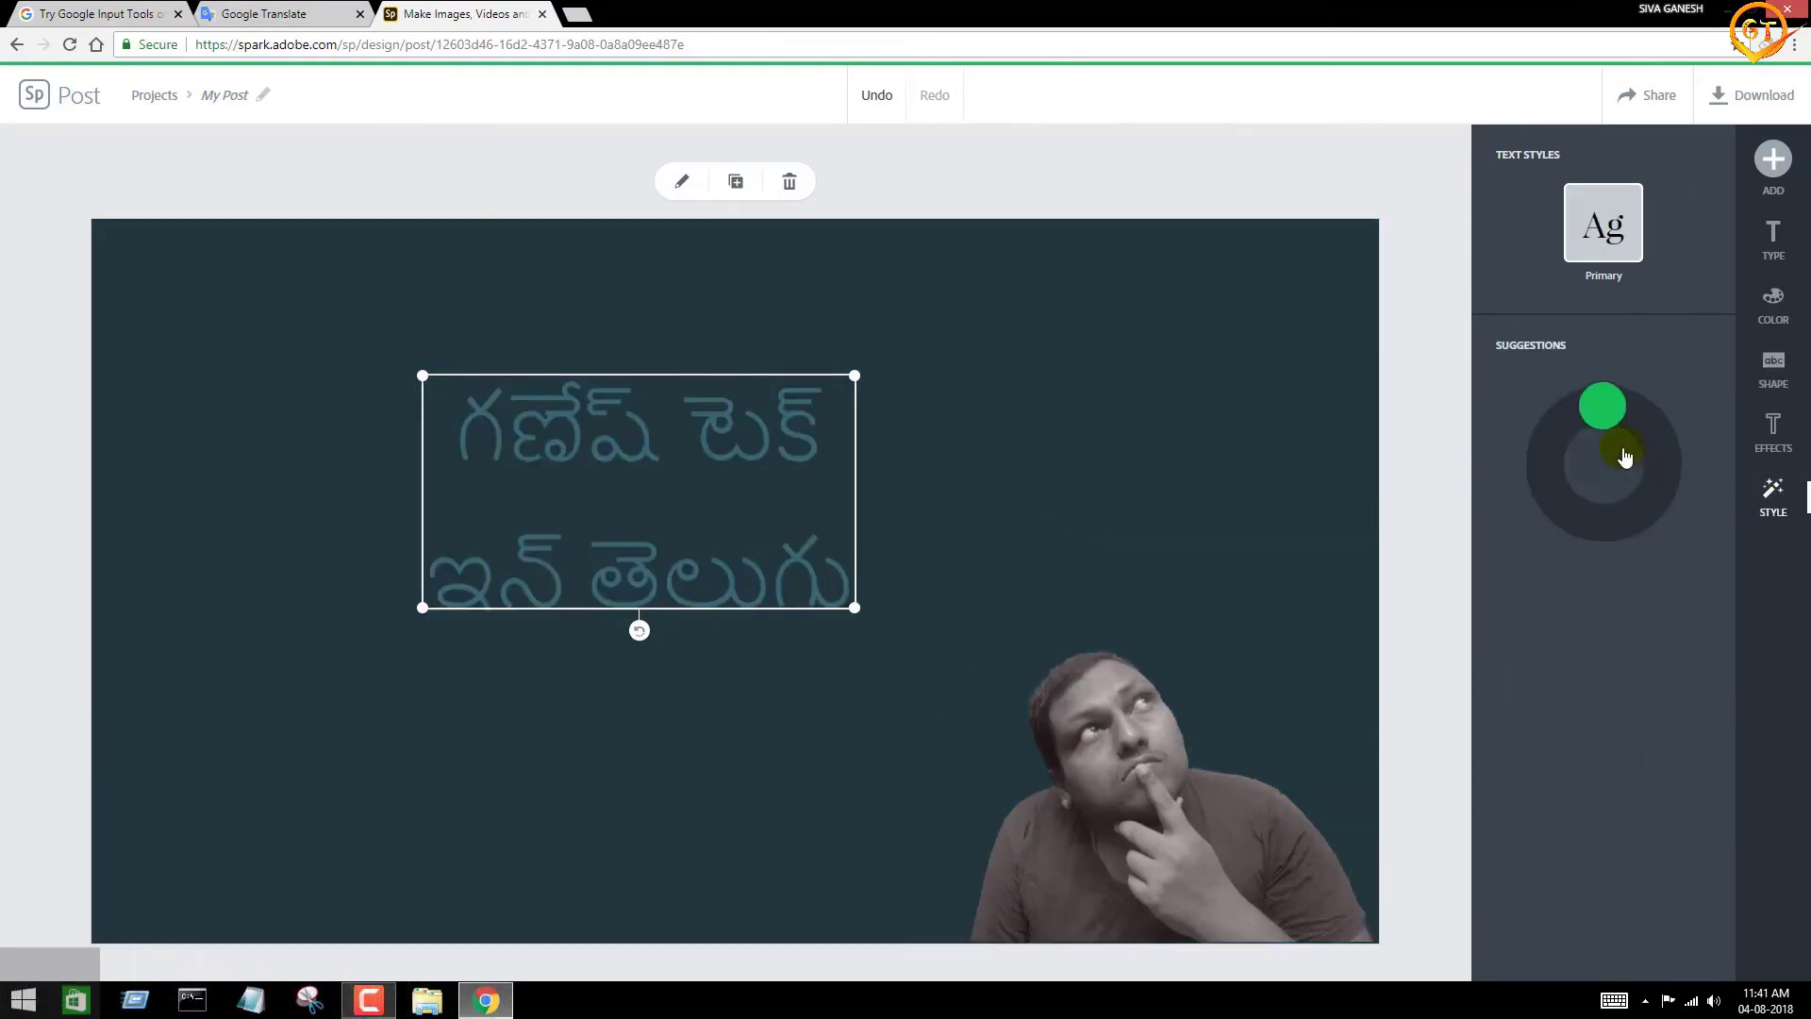
mouse_move(1624, 456)
mouse_down()
mouse_move(1637, 417)
mouse_move(1653, 443)
mouse_move(1582, 407)
mouse_move(1555, 434)
mouse_move(1594, 412)
mouse_move(1650, 436)
mouse_up()
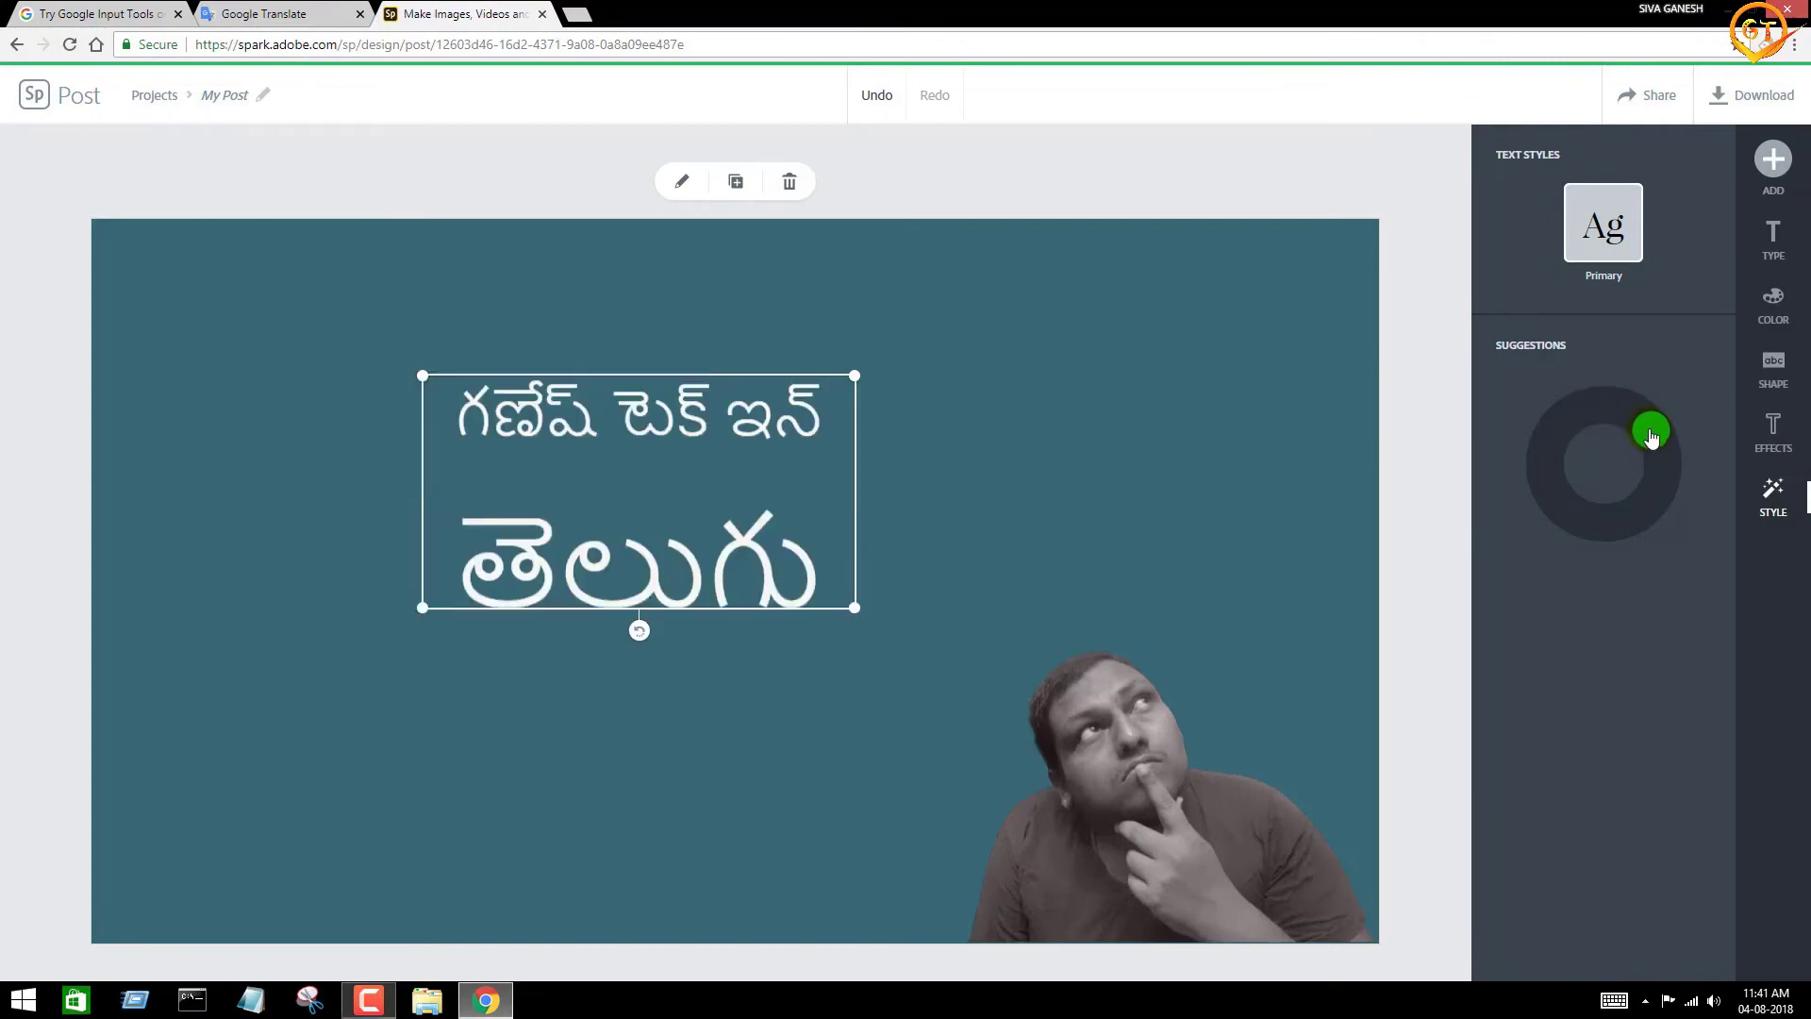
click(1772, 238)
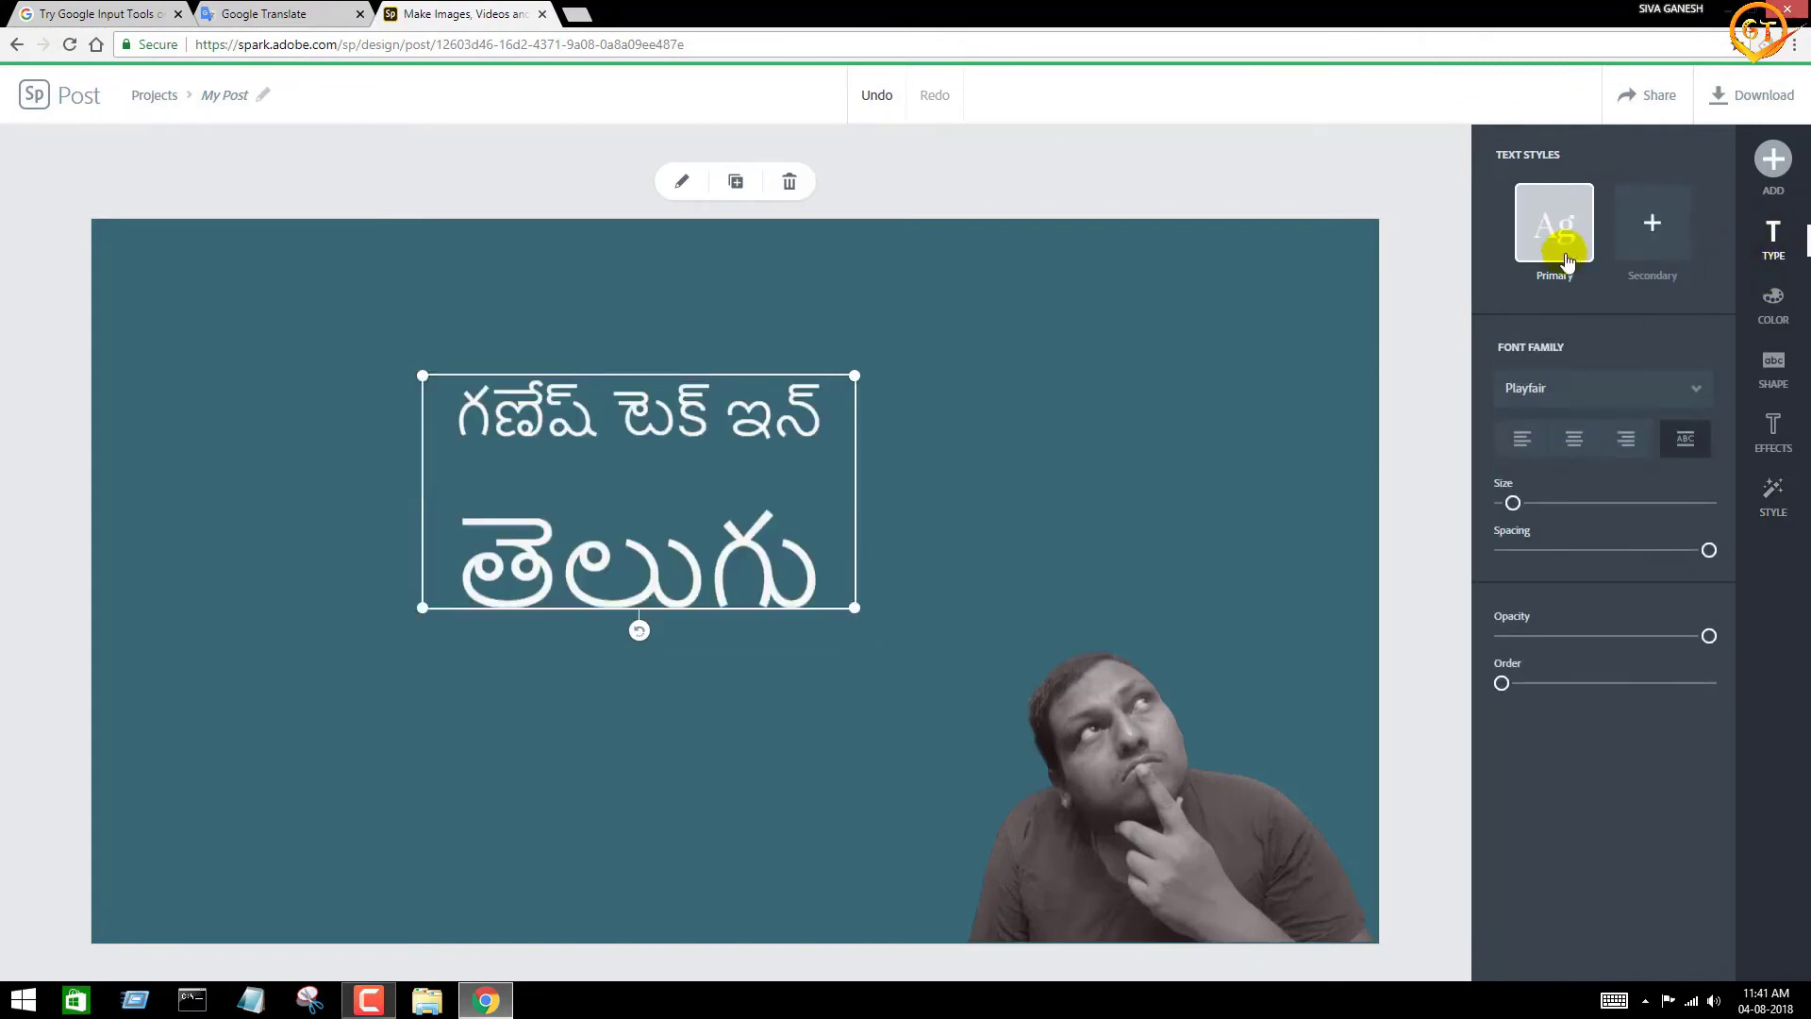
Step: Try custom red and blue #0105D6 on the Telugu text, and recolor it with the dark red swatch
click(1757, 305)
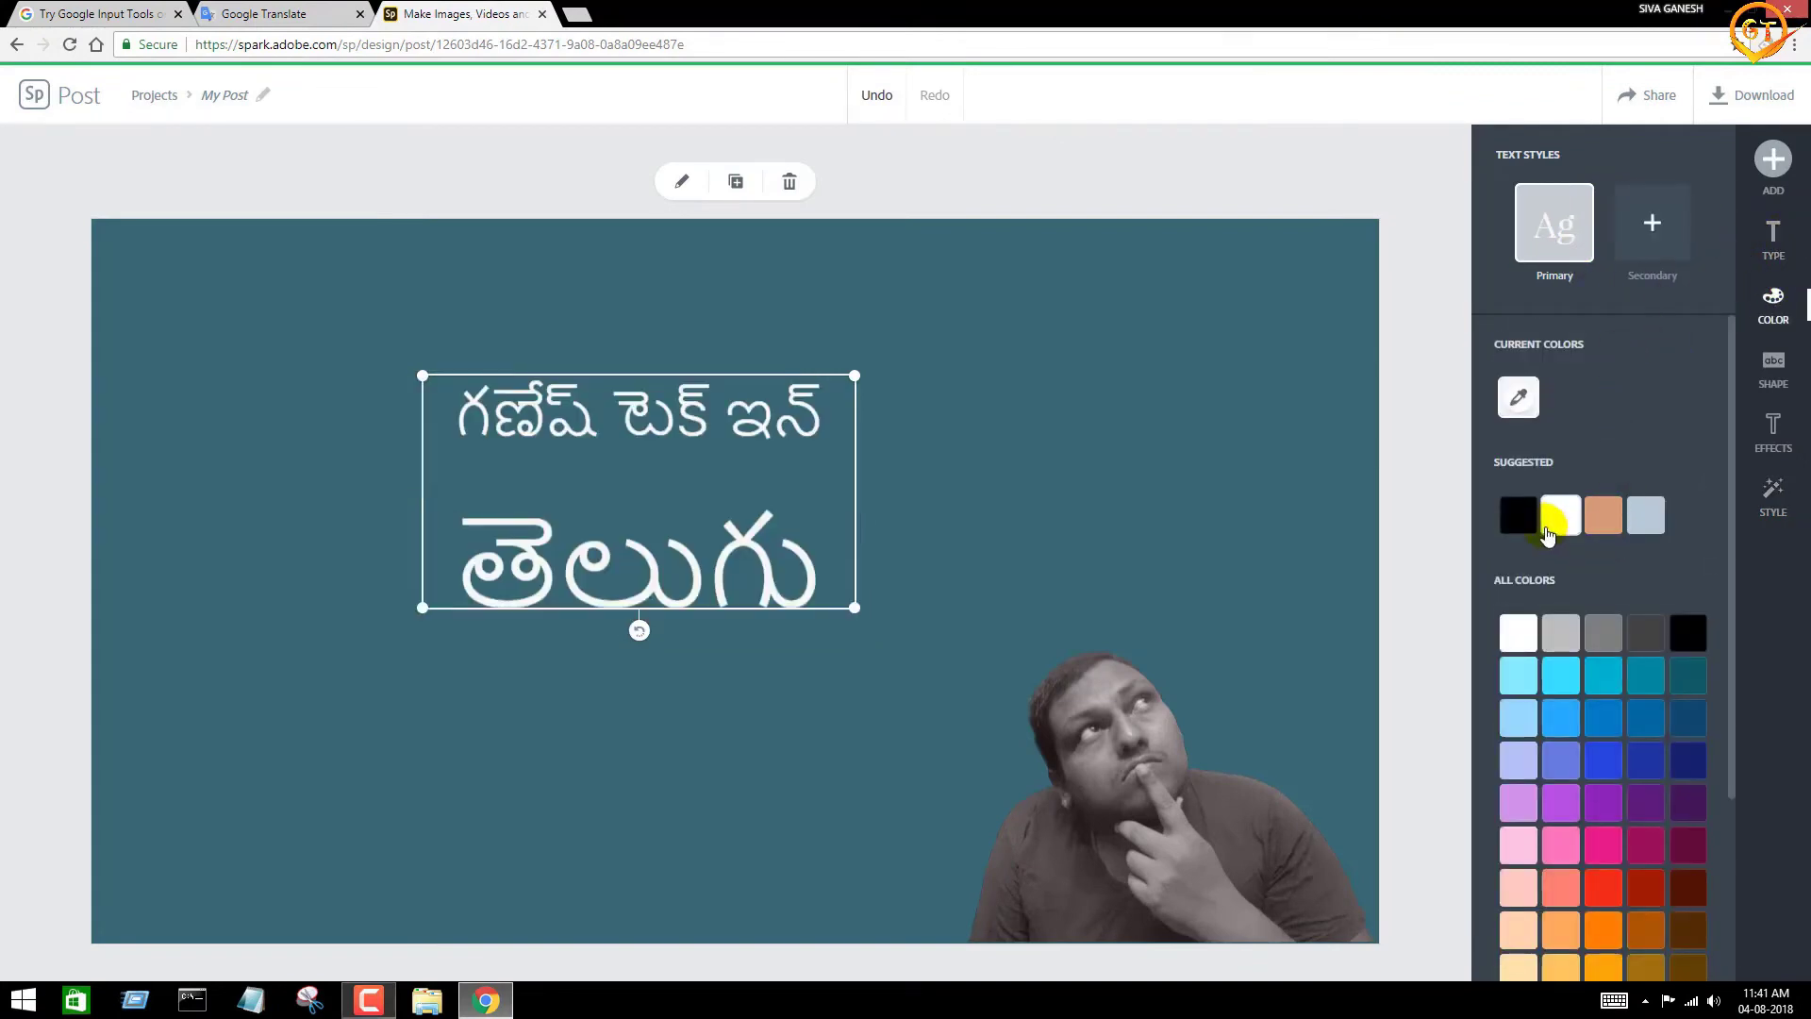
click(1548, 527)
drag(1650, 736, 1519, 783)
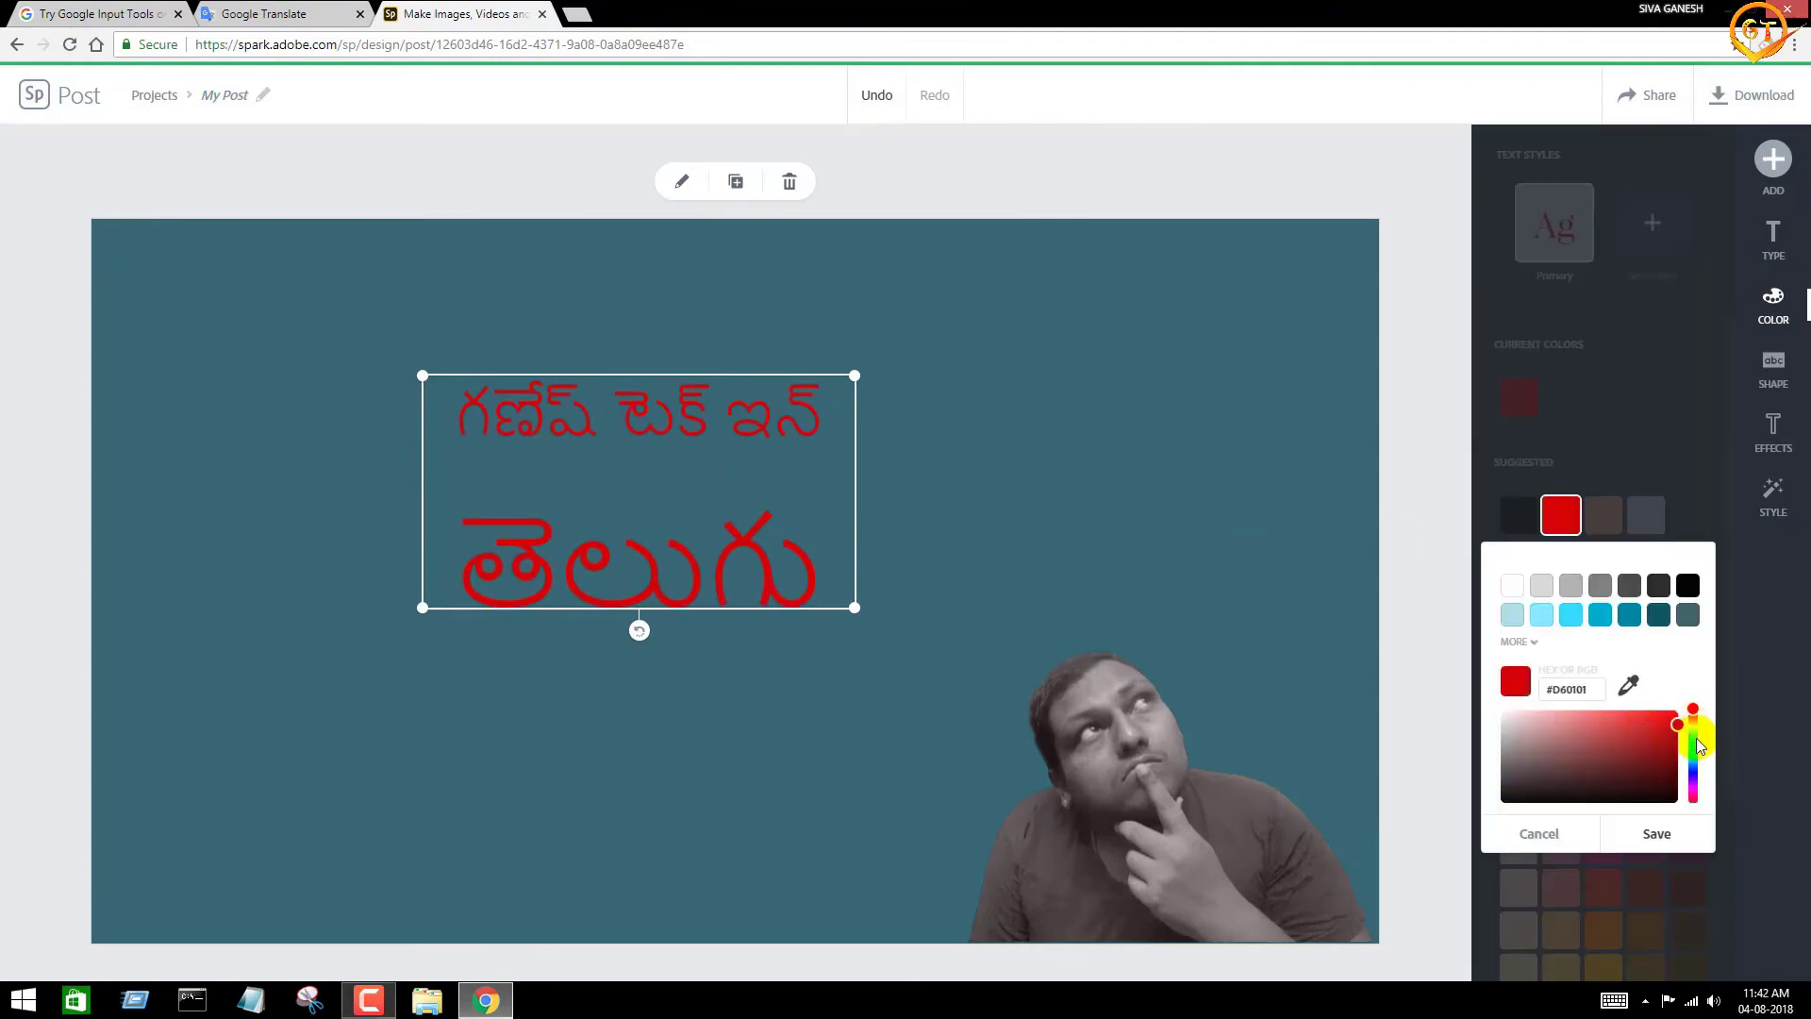
drag(1696, 737, 1695, 775)
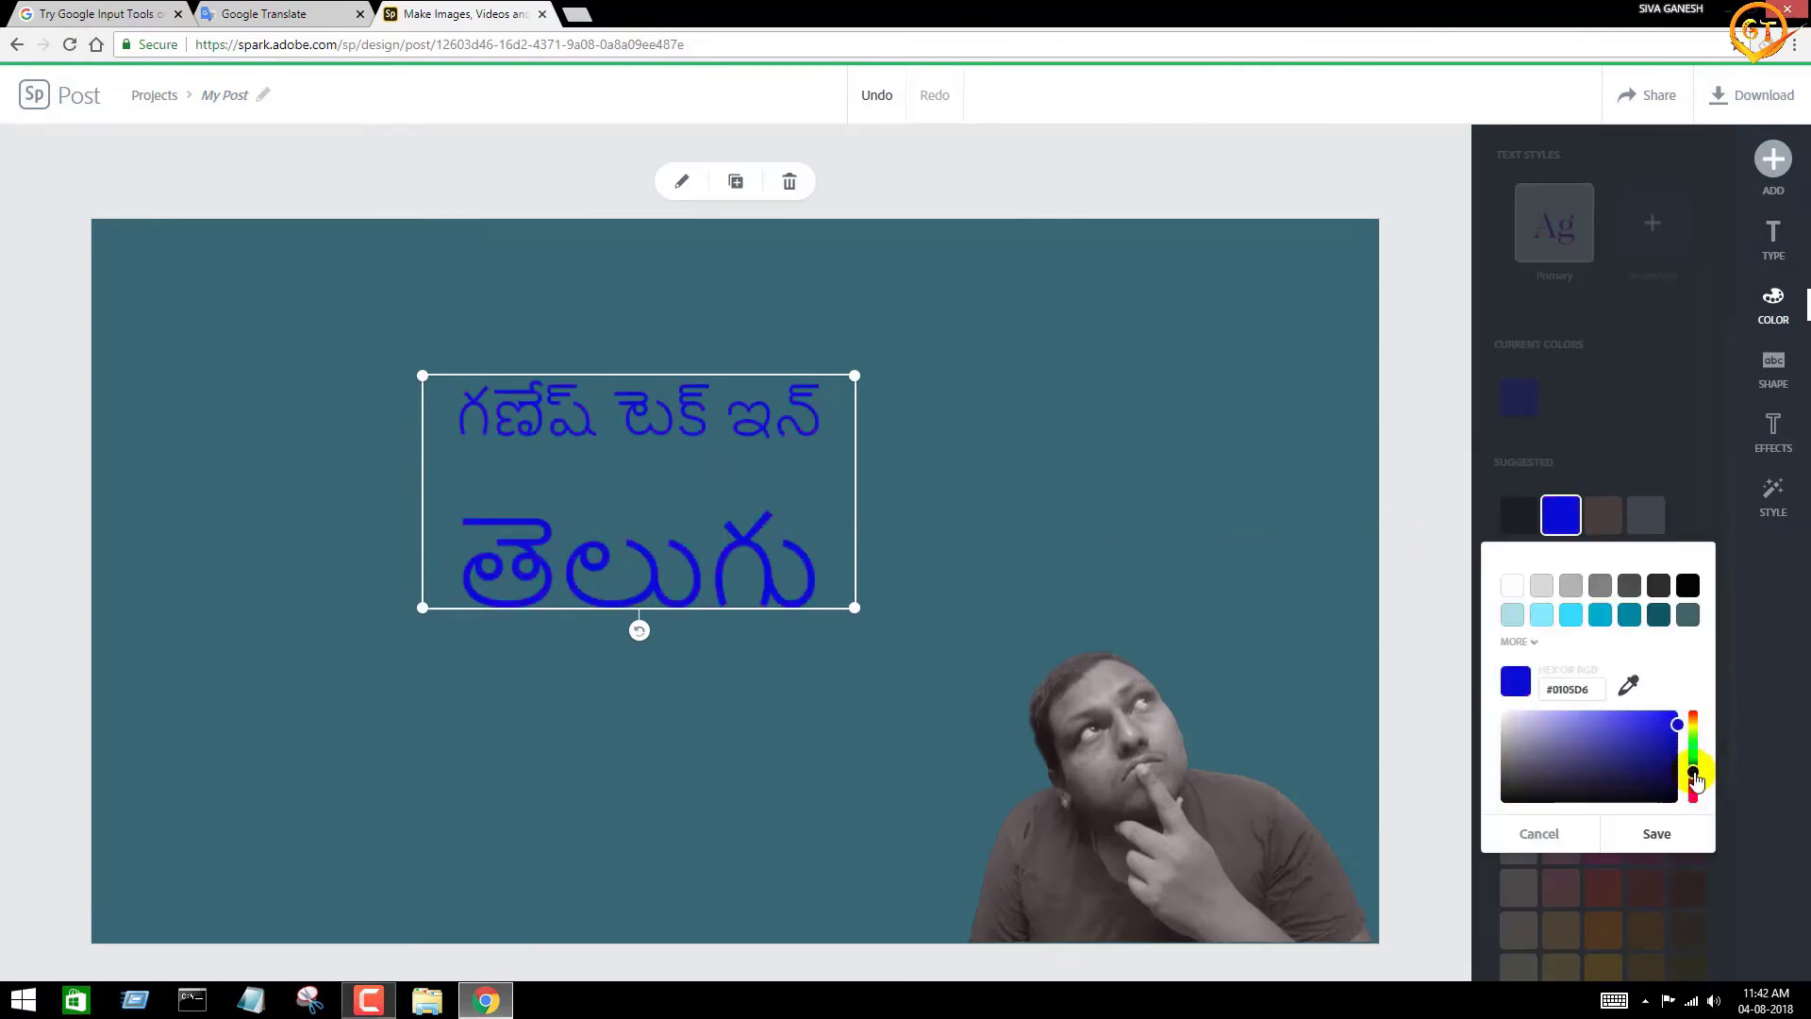
click(1653, 834)
click(1646, 844)
click(1646, 887)
Step: Move the red Telugu text to the canvas's upper left and enlarge it to fill the space beside the photo
drag(714, 453, 461, 368)
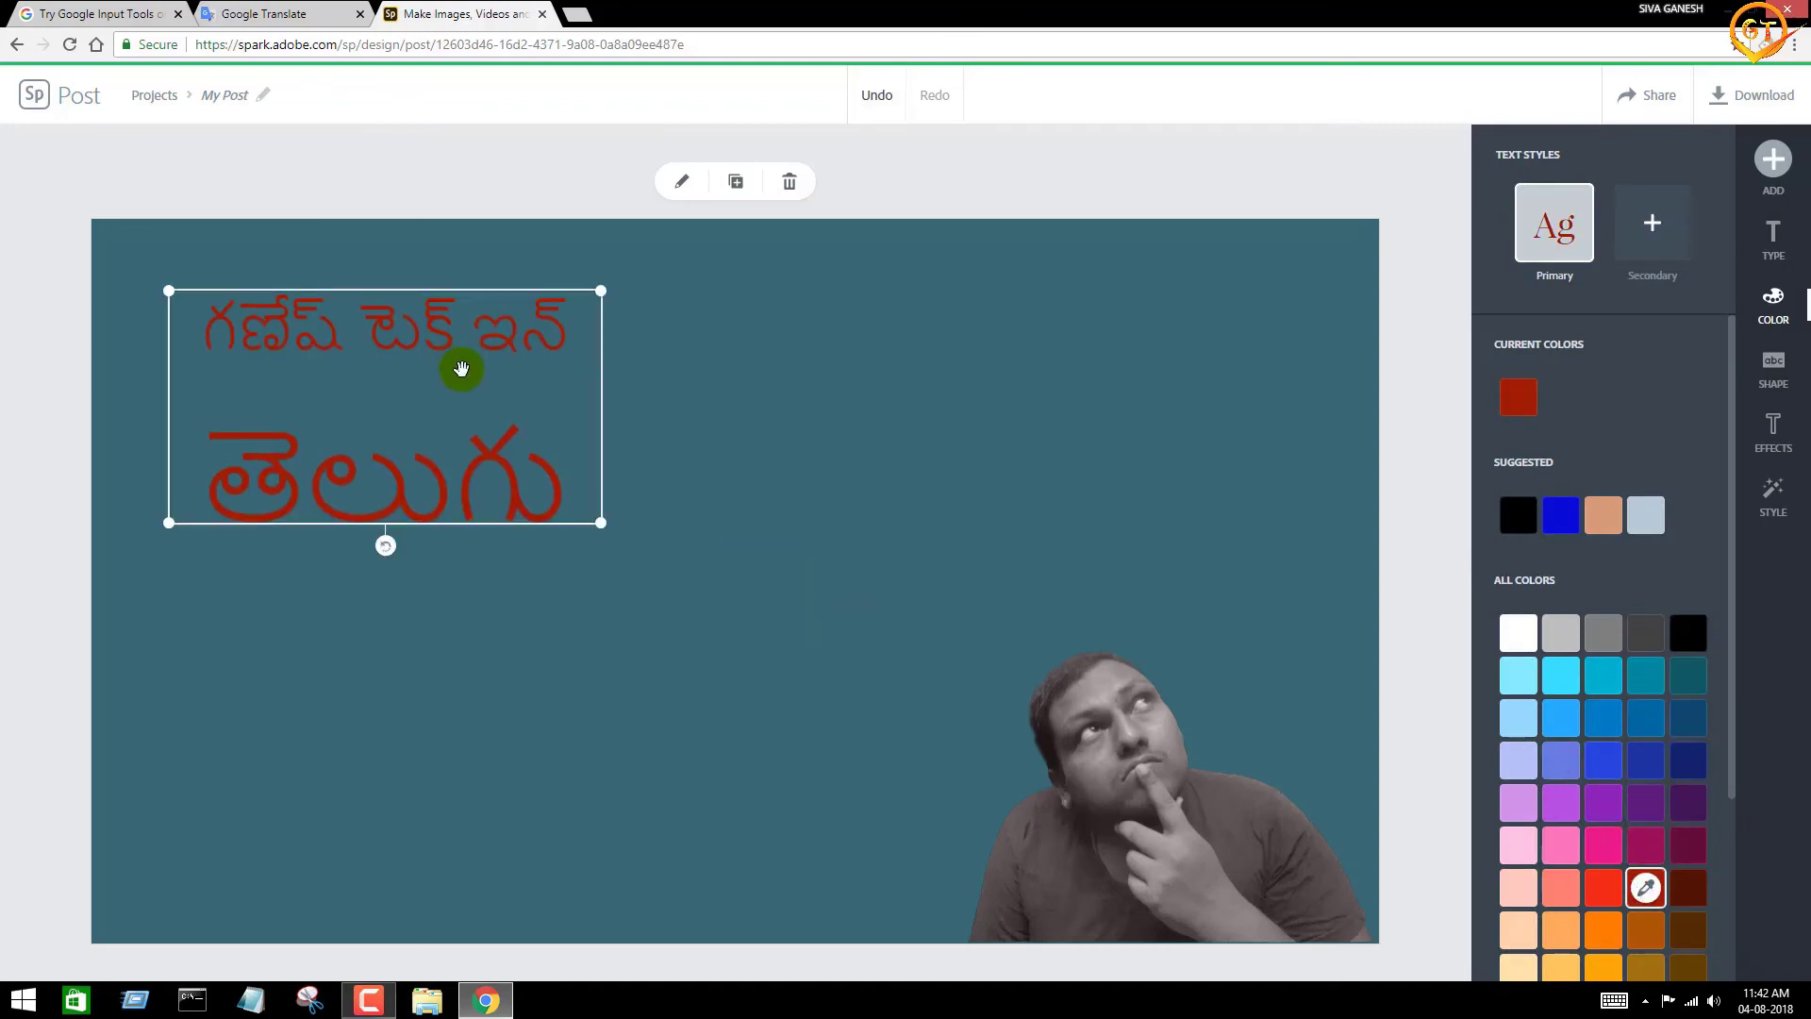
drag(605, 533, 986, 788)
scroll(1613, 660, down, 3)
scroll(1641, 378, up, 3)
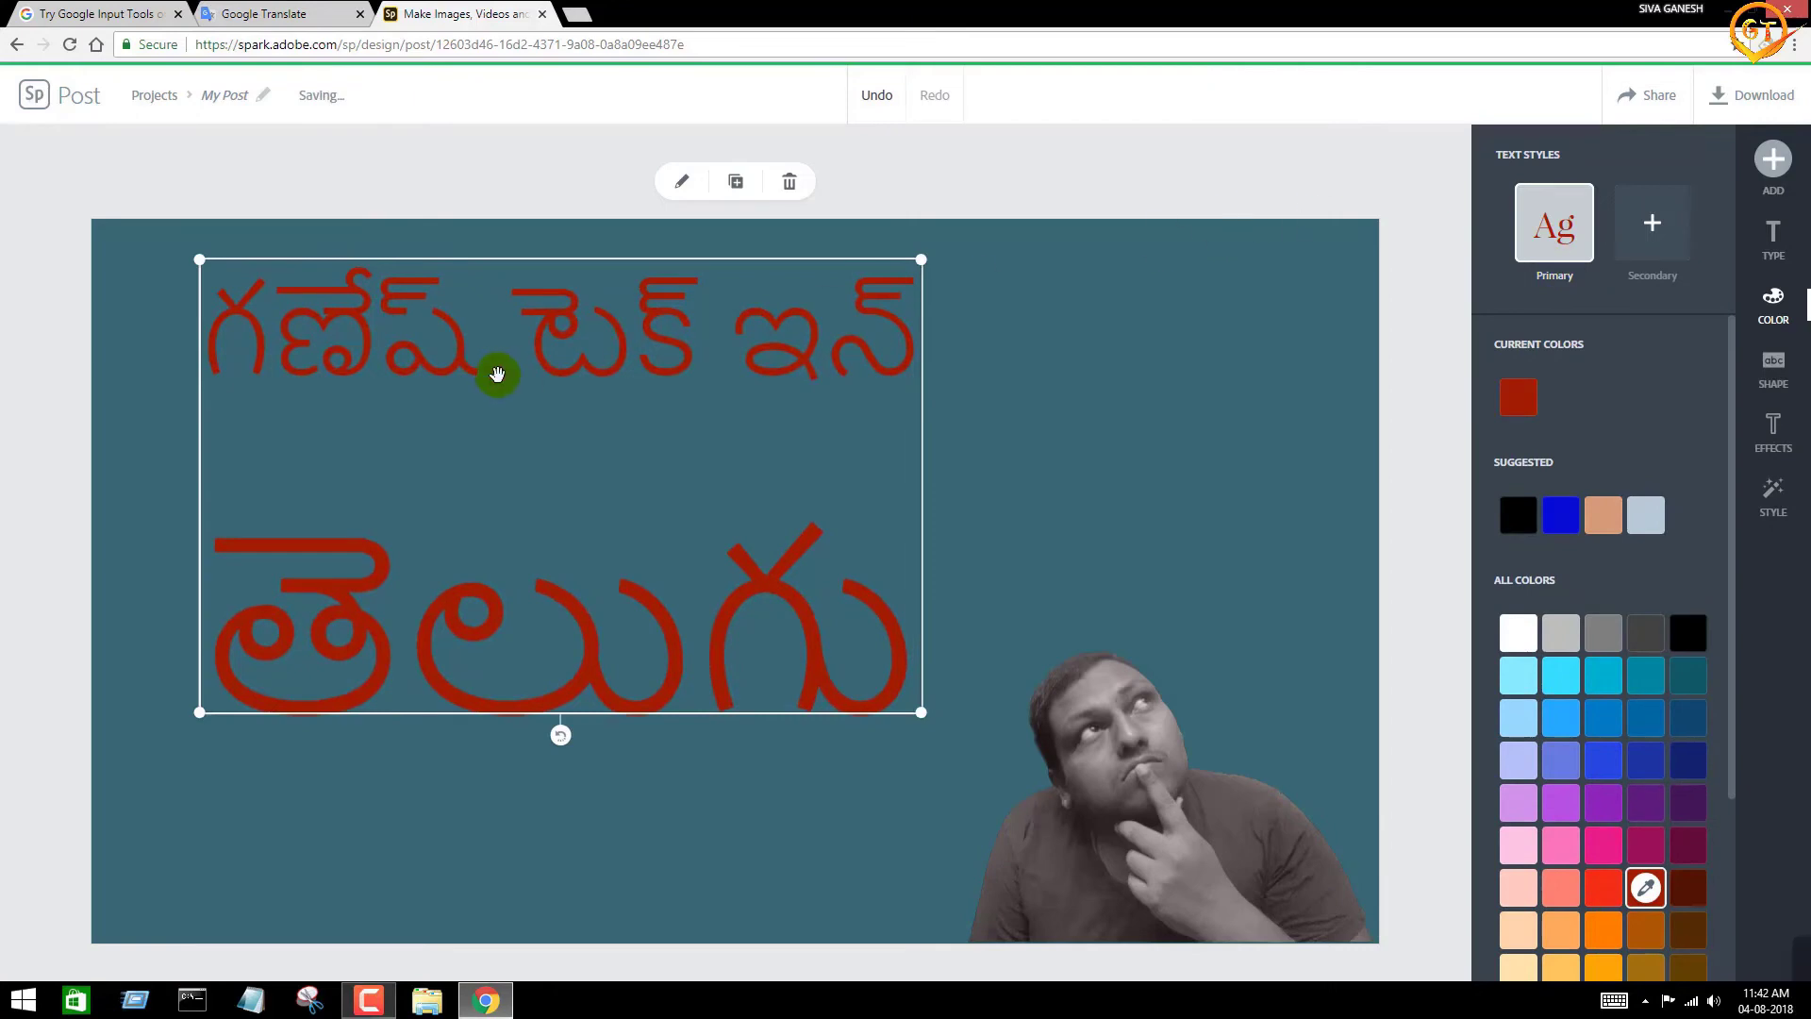
click(1128, 169)
Step: Search the icons for "circle", add the icon made of six small rings, and enlarge it above the photo
mouse_move(1771, 162)
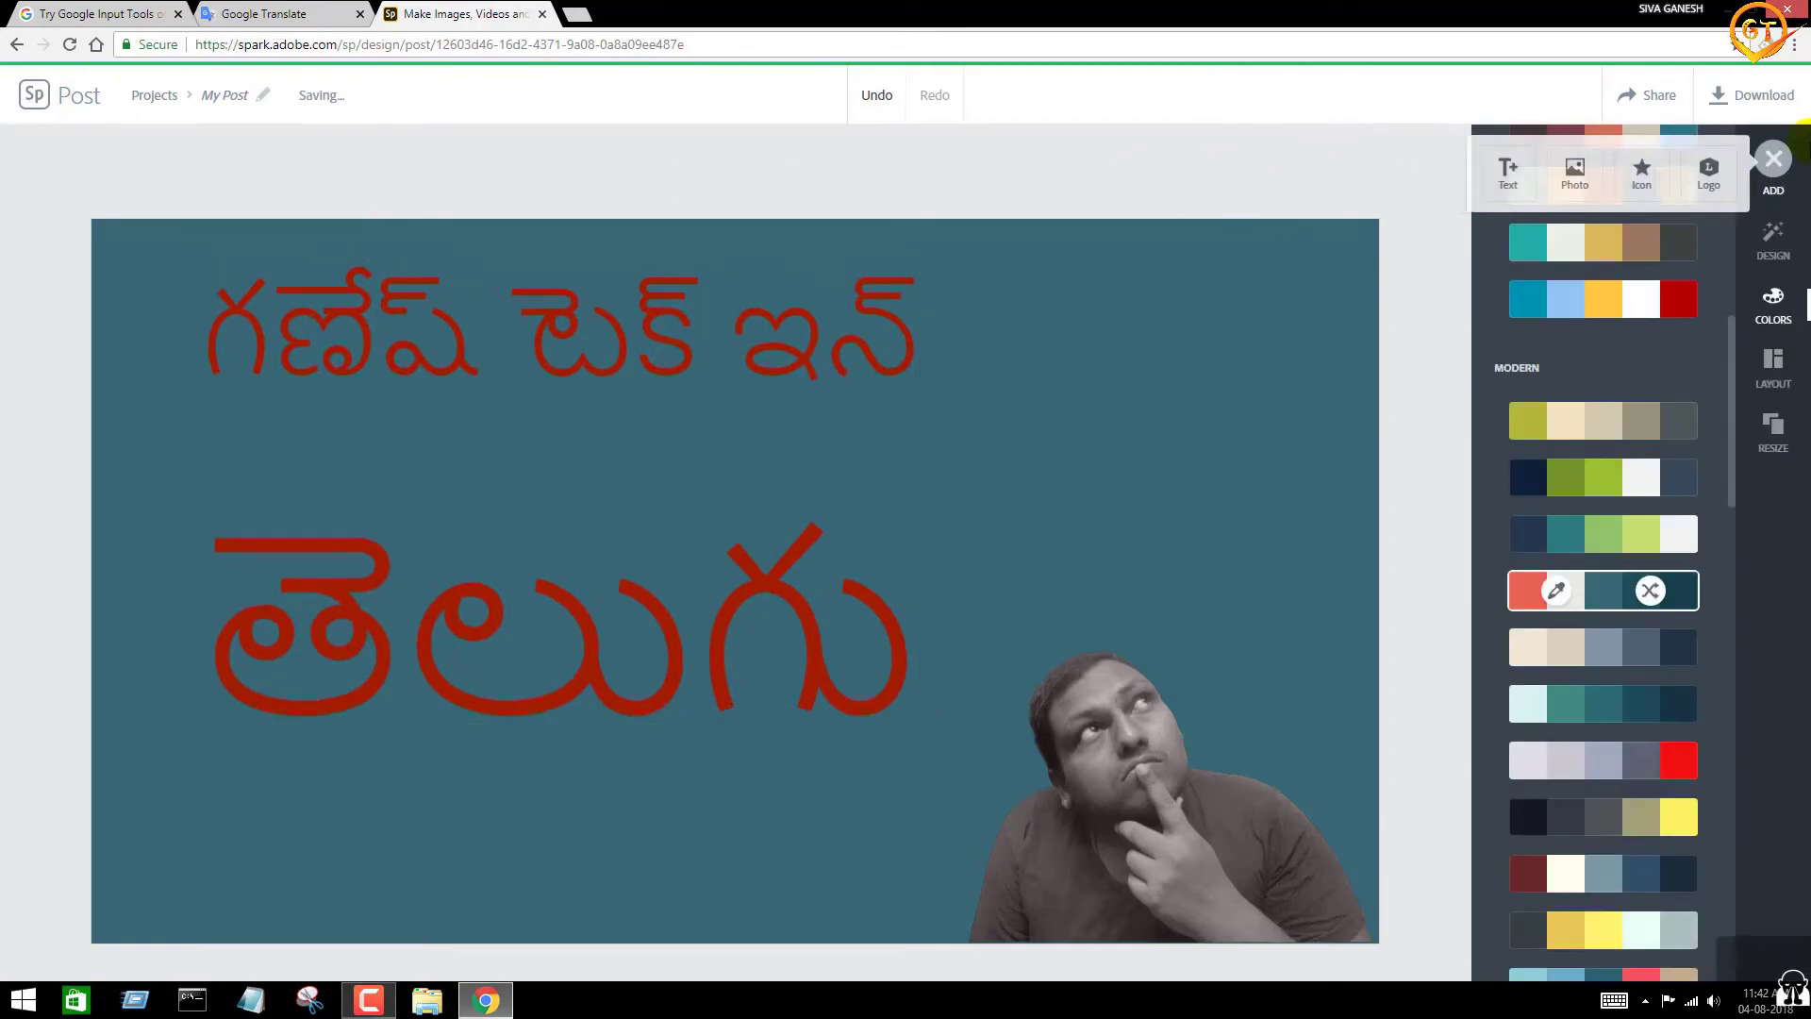
click(1634, 174)
text(circle)
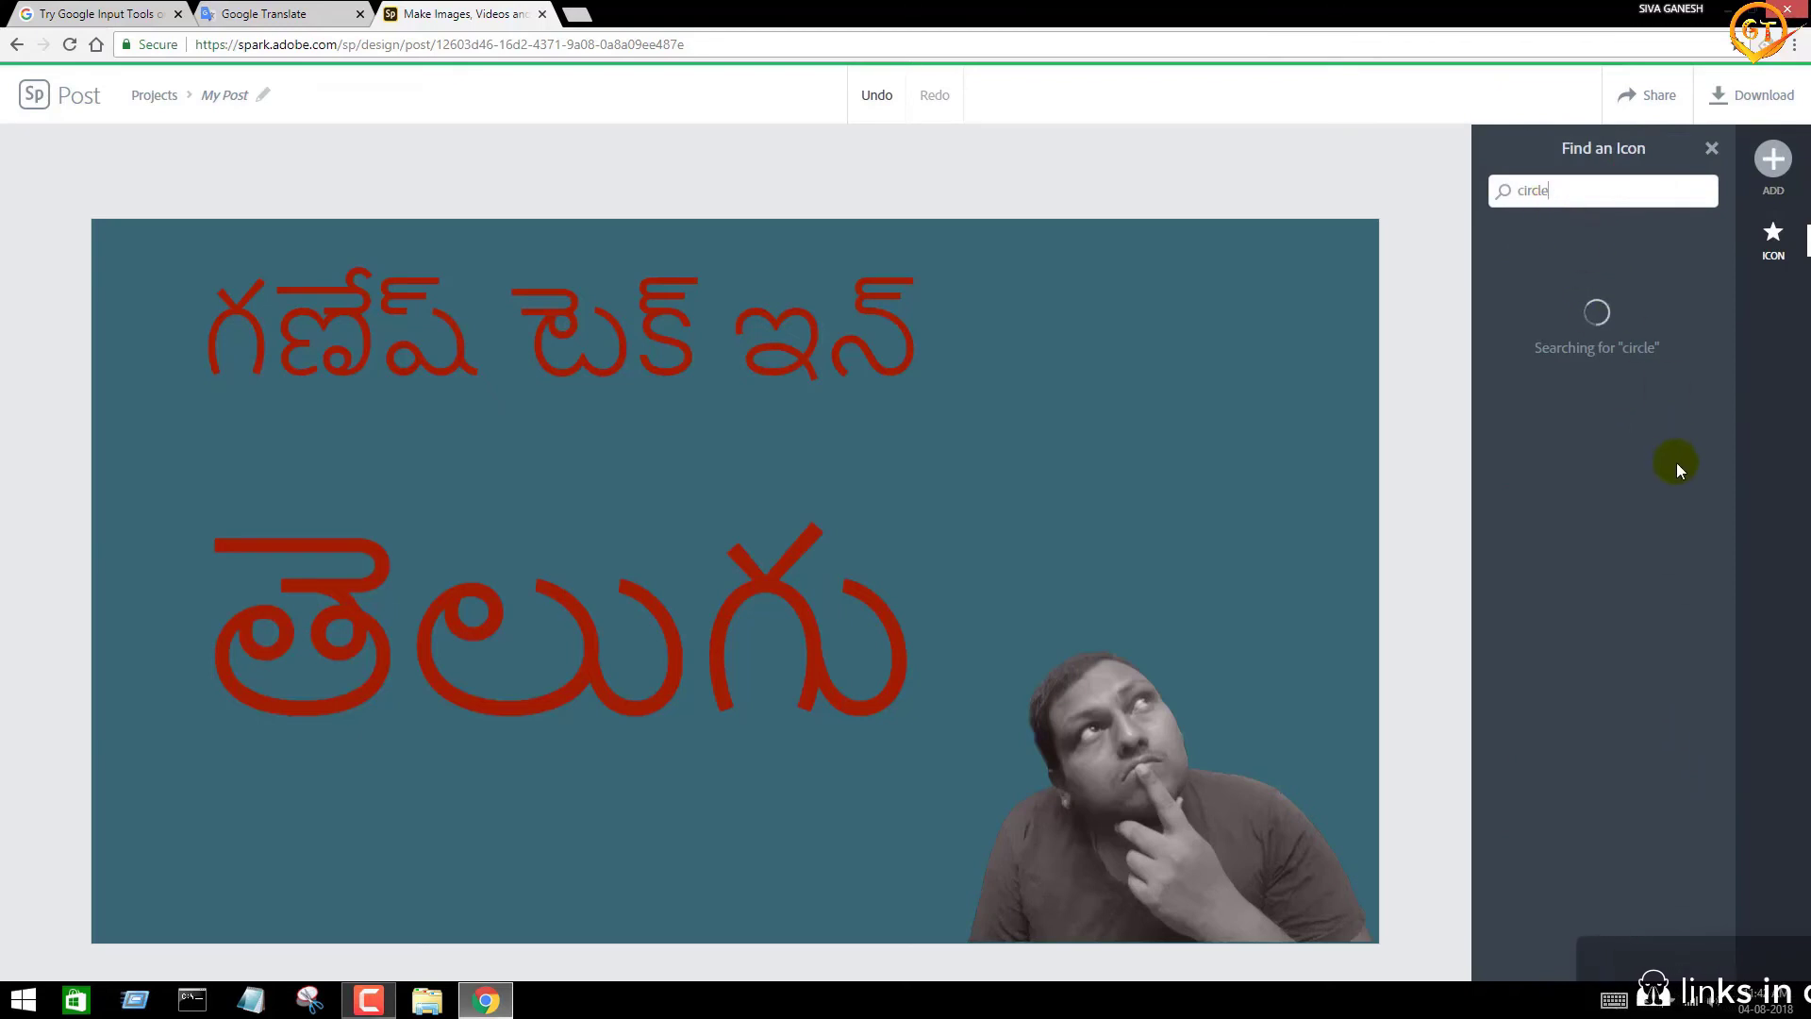
mouse_move(1788, 178)
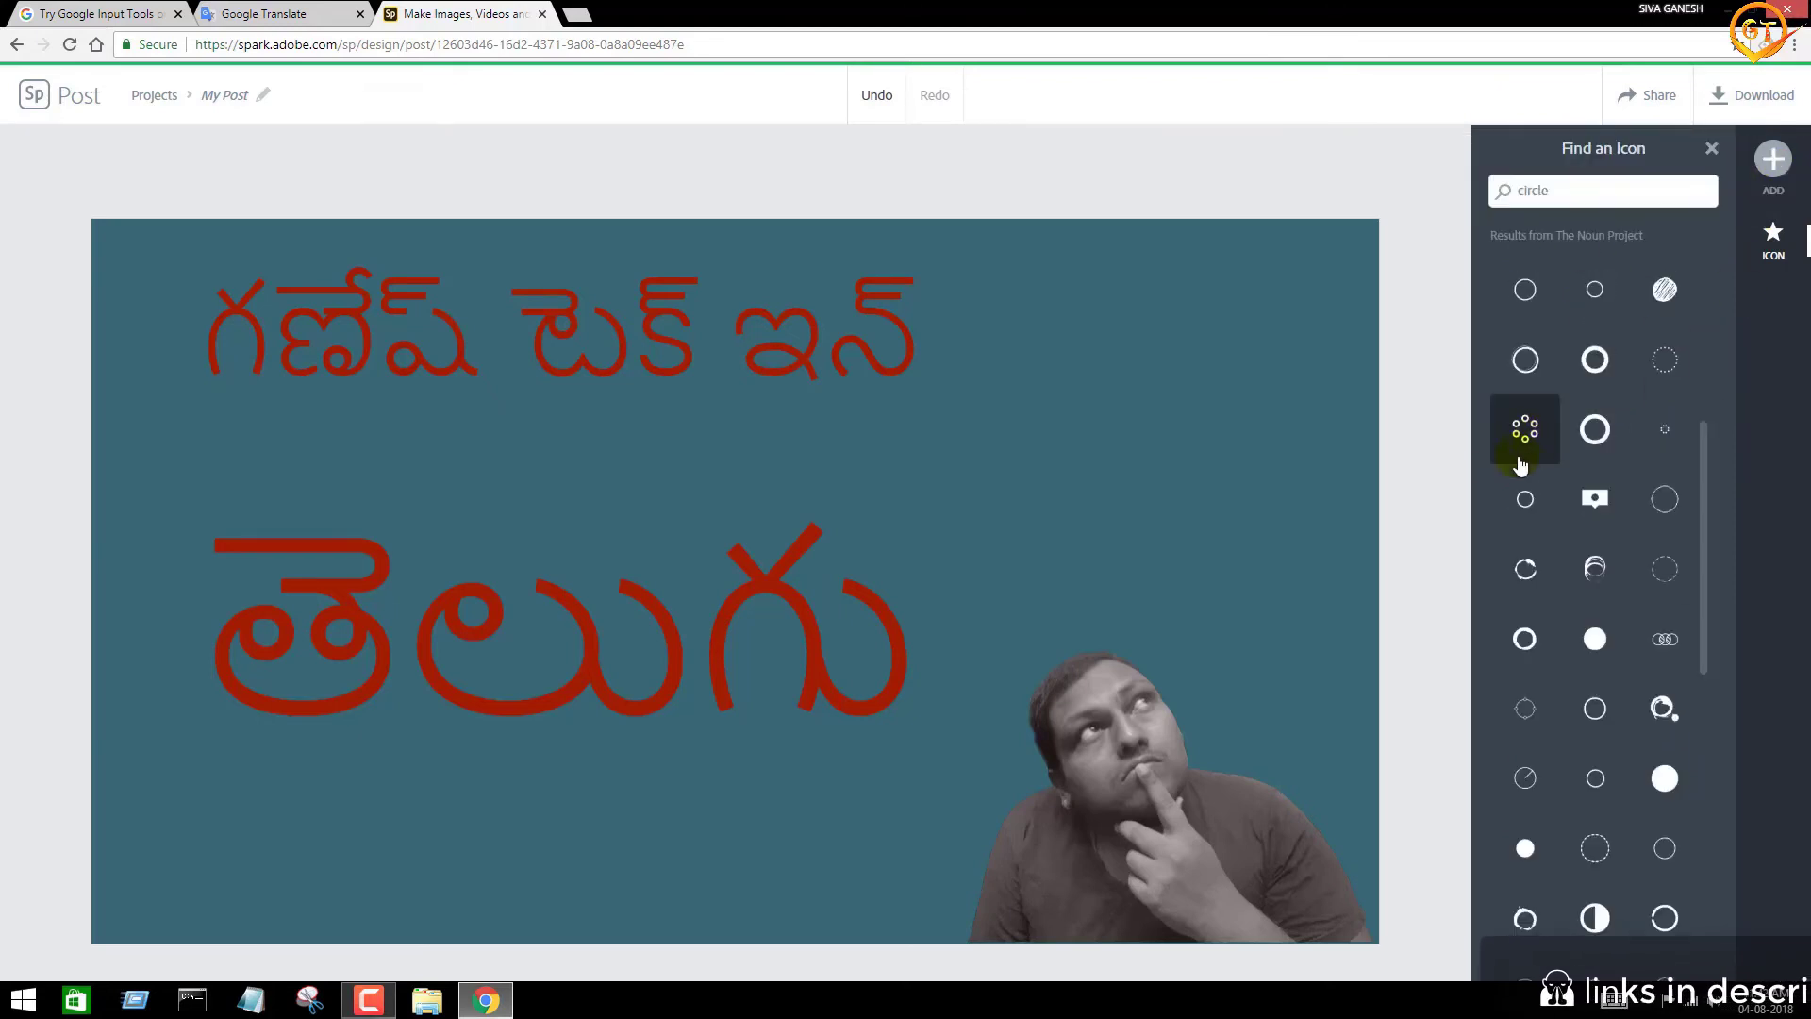
click(1520, 449)
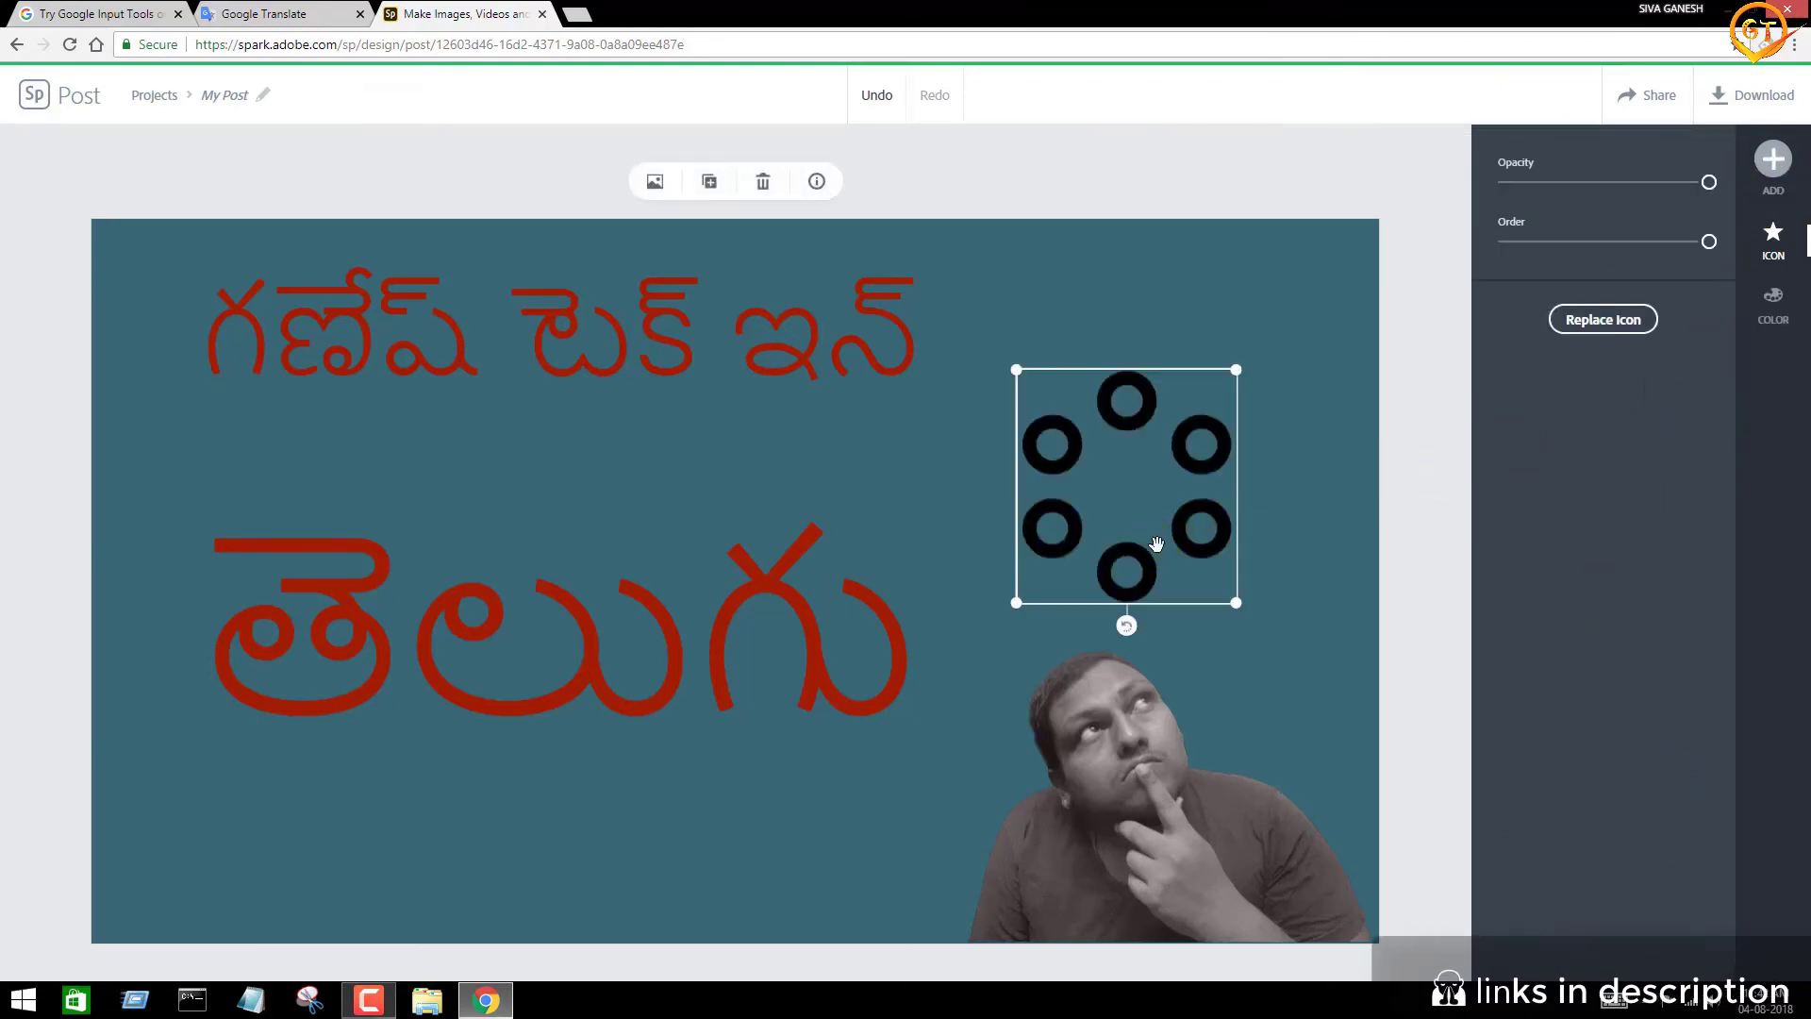
mouse_move(1160, 526)
mouse_down()
mouse_move(1099, 627)
mouse_move(1116, 493)
mouse_move(1148, 477)
mouse_move(1153, 500)
mouse_up()
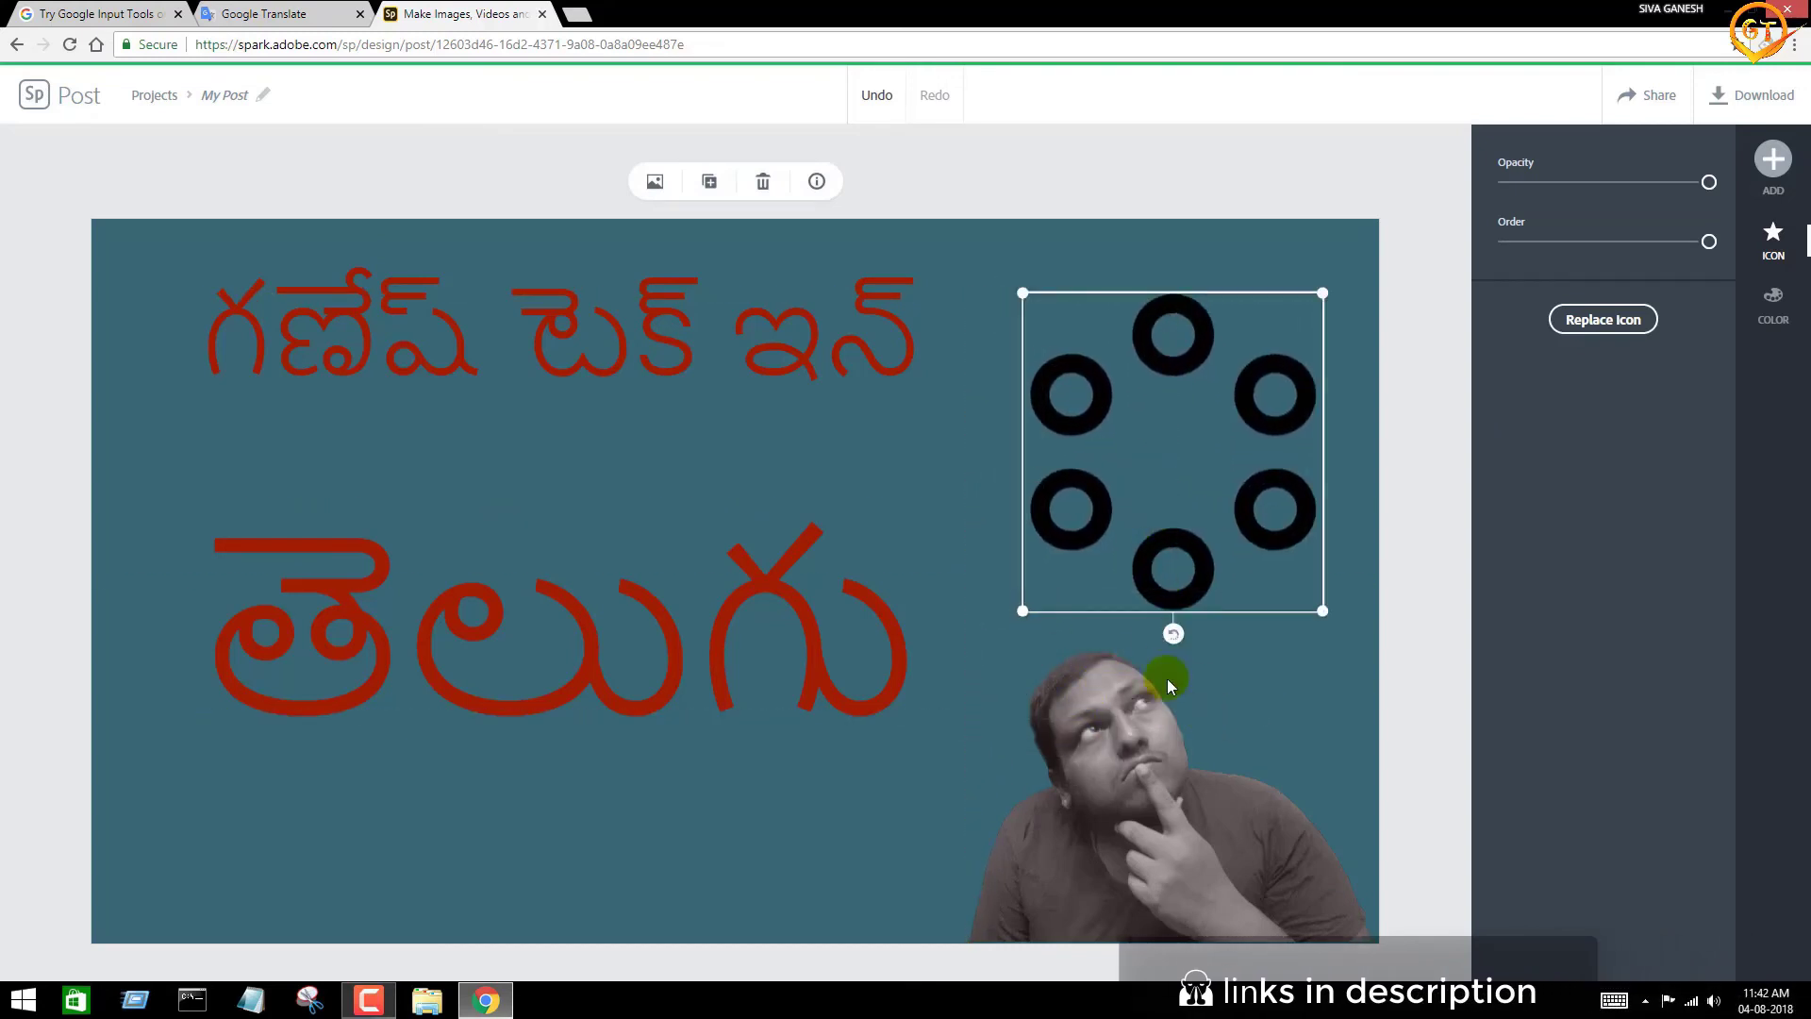
Step: Shift the photo farther right and replace the six-ring icon with the overlapping brushed circles, placed above the photo
drag(1151, 748, 1181, 811)
click(1604, 319)
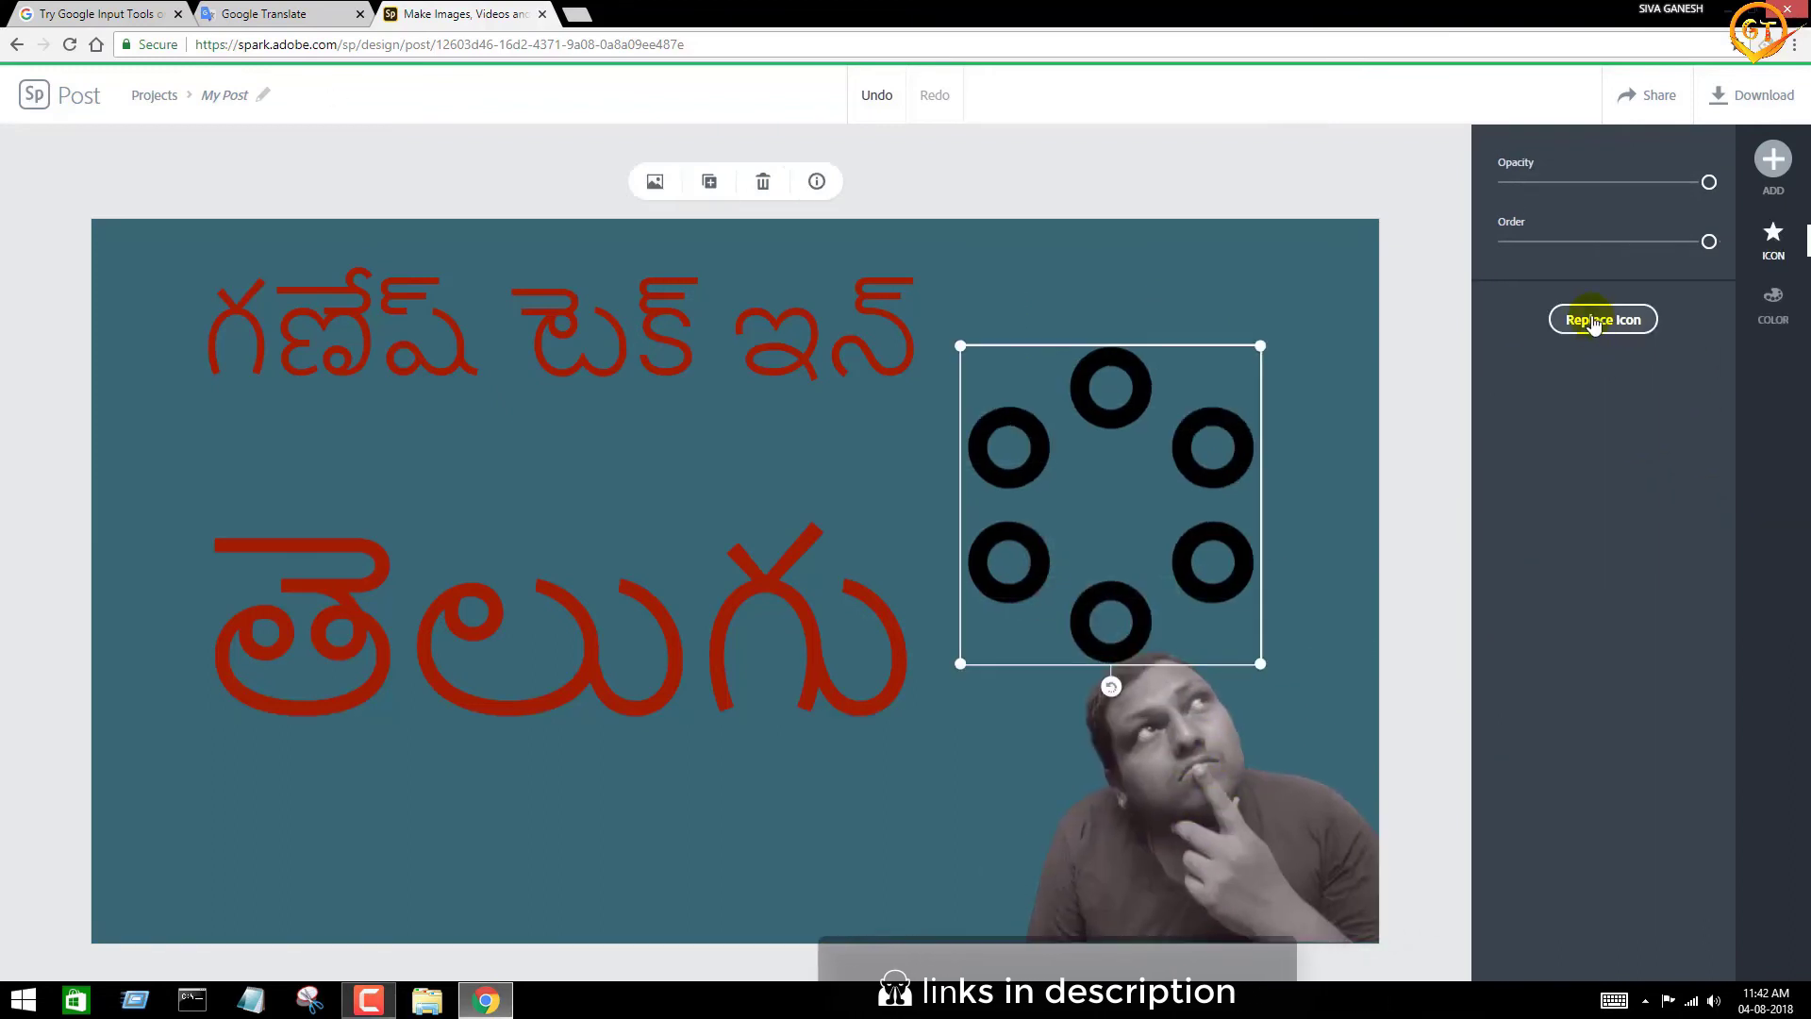
scroll(1603, 490, up, 2)
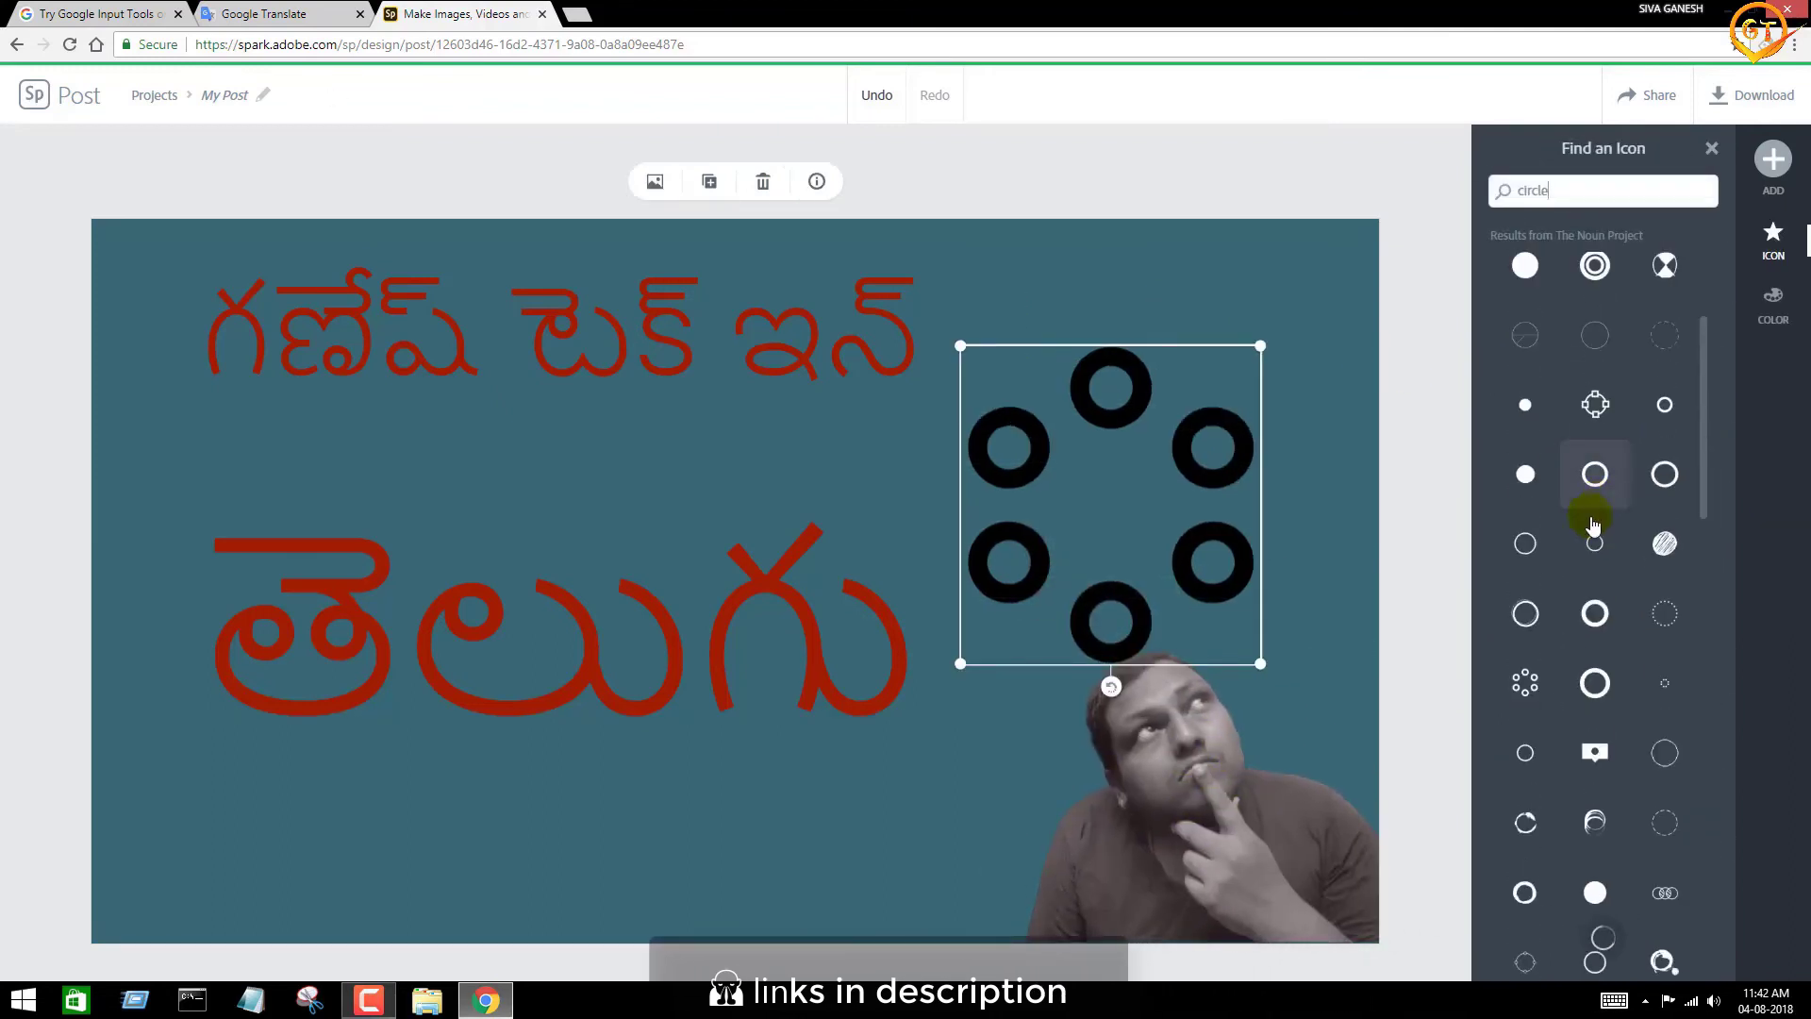
click(1597, 627)
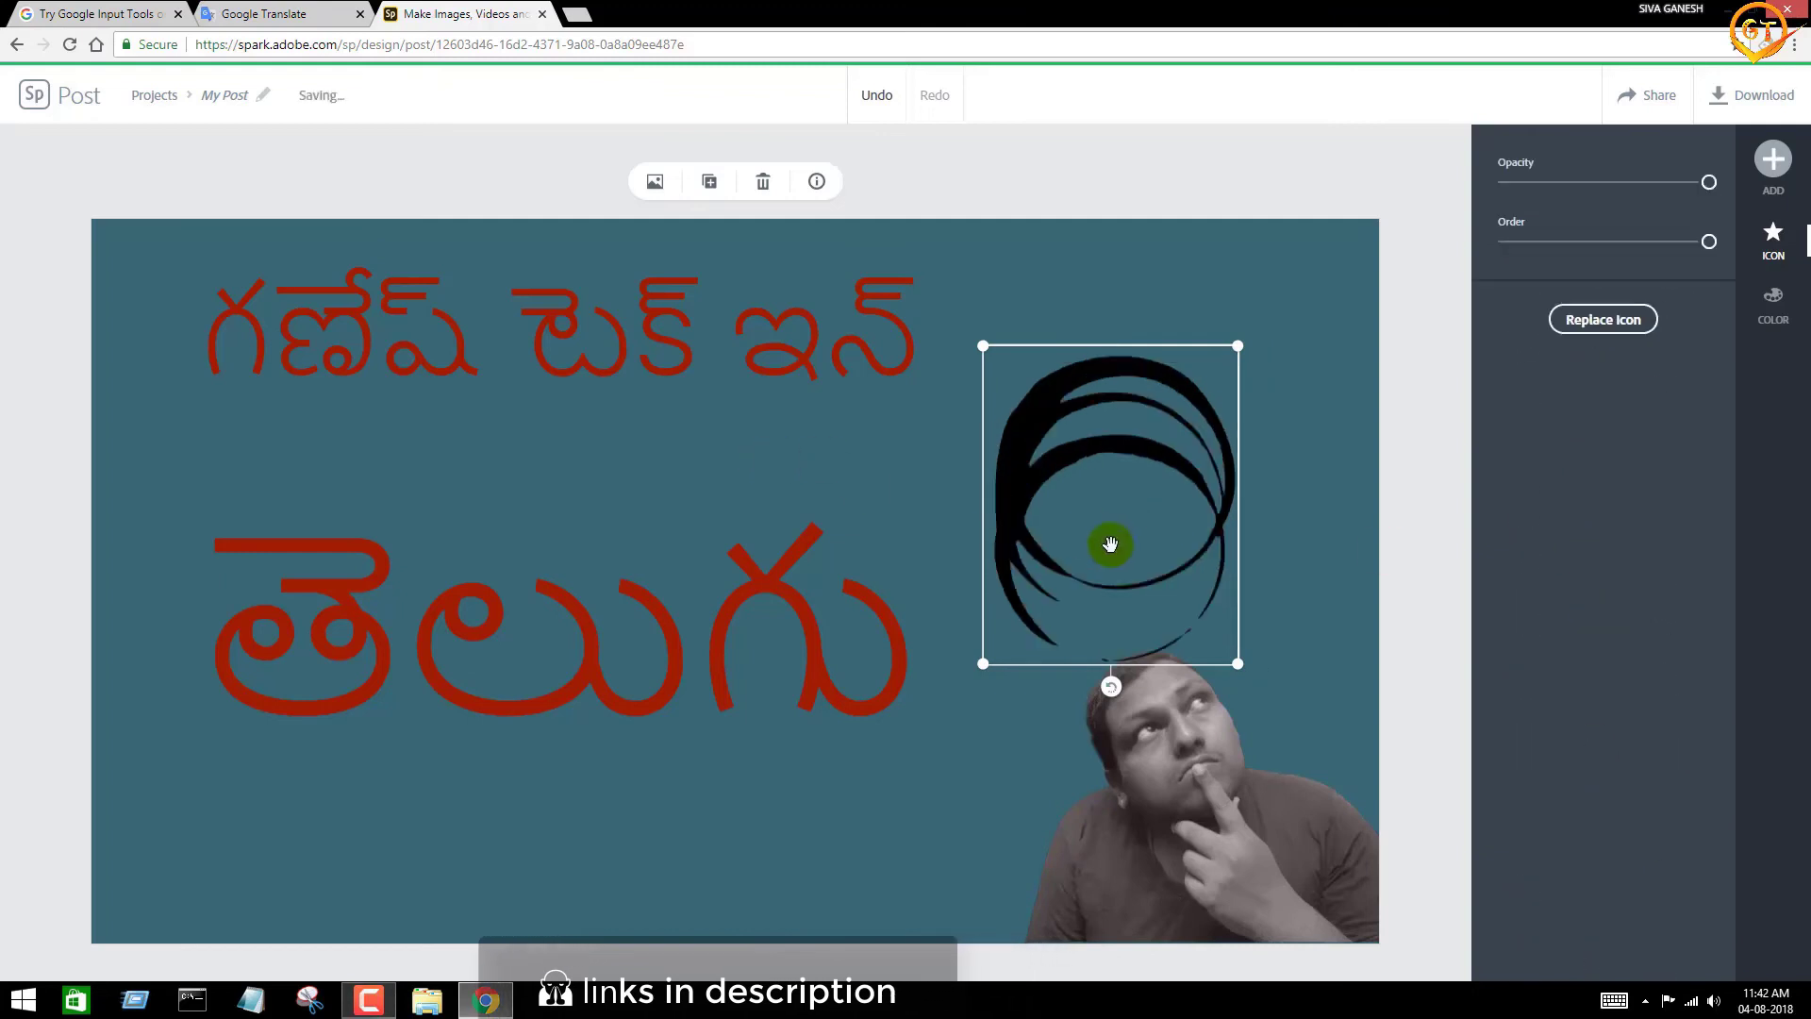
mouse_move(1108, 541)
mouse_down()
mouse_move(1169, 752)
mouse_move(1172, 526)
mouse_move(1222, 503)
mouse_up()
click(1771, 158)
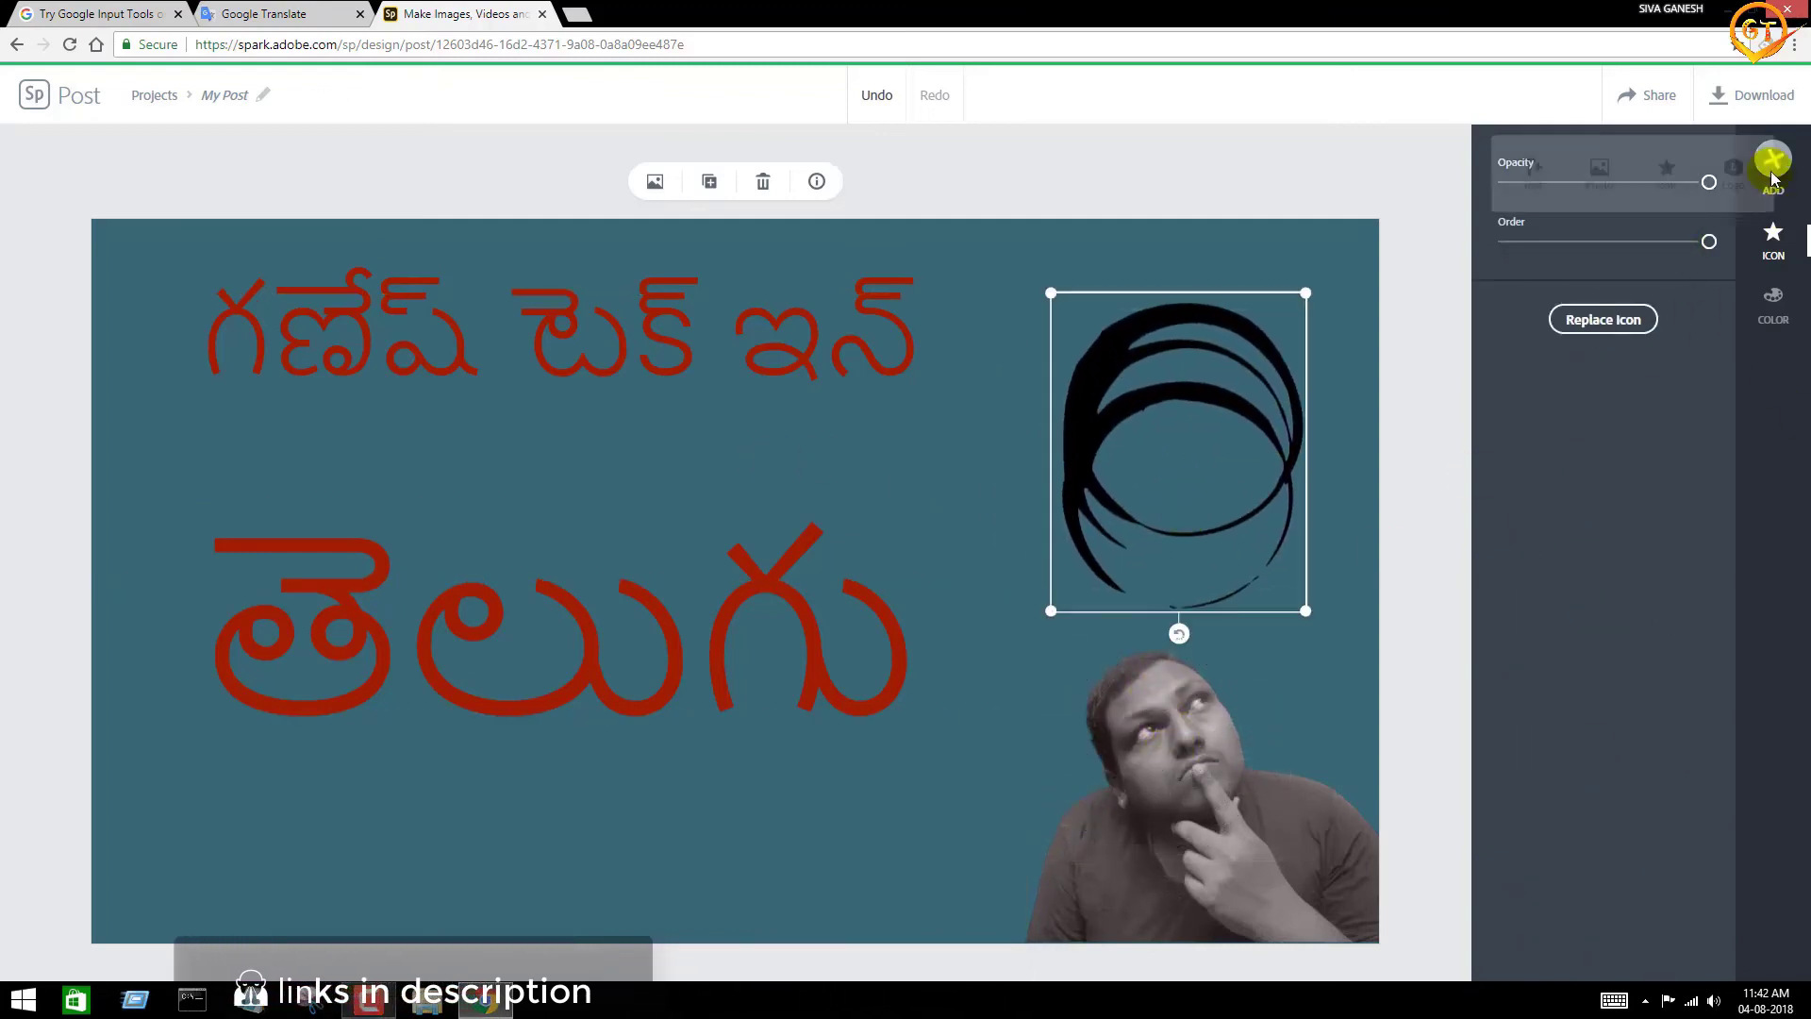
click(1702, 172)
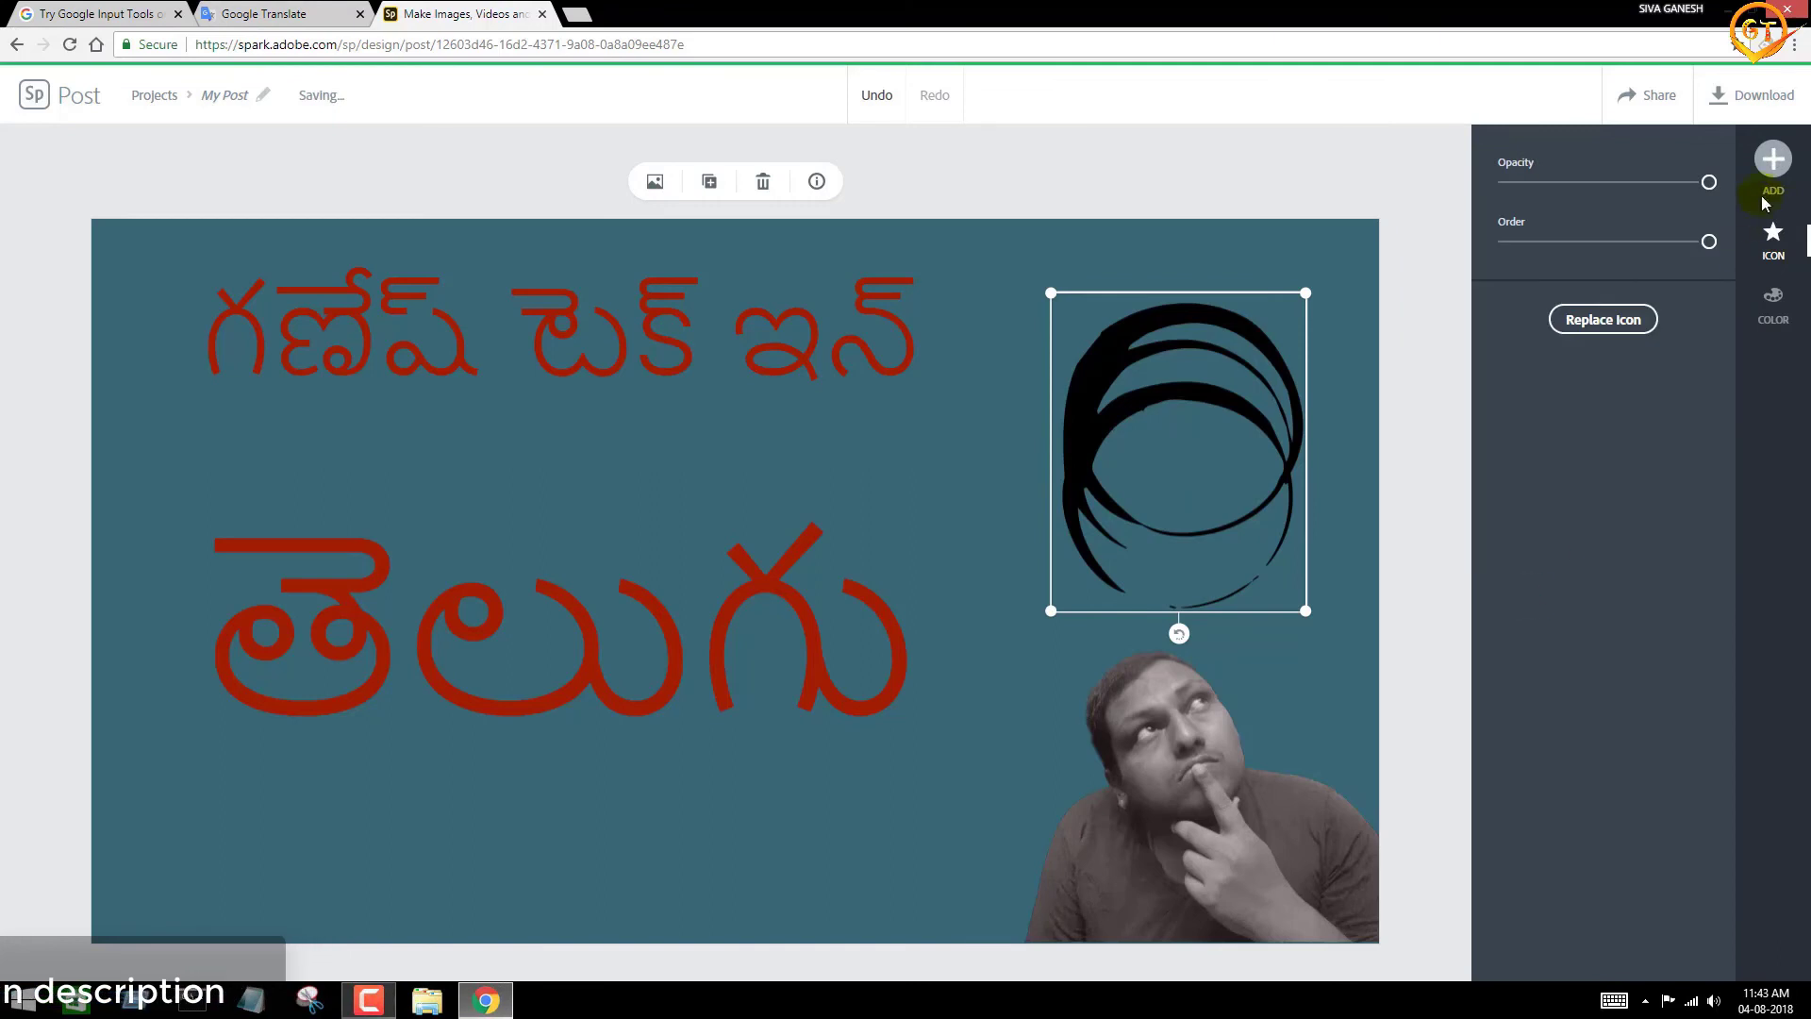
Step: Download the finished thumbnail as a JPEG with a solid color background
click(1772, 159)
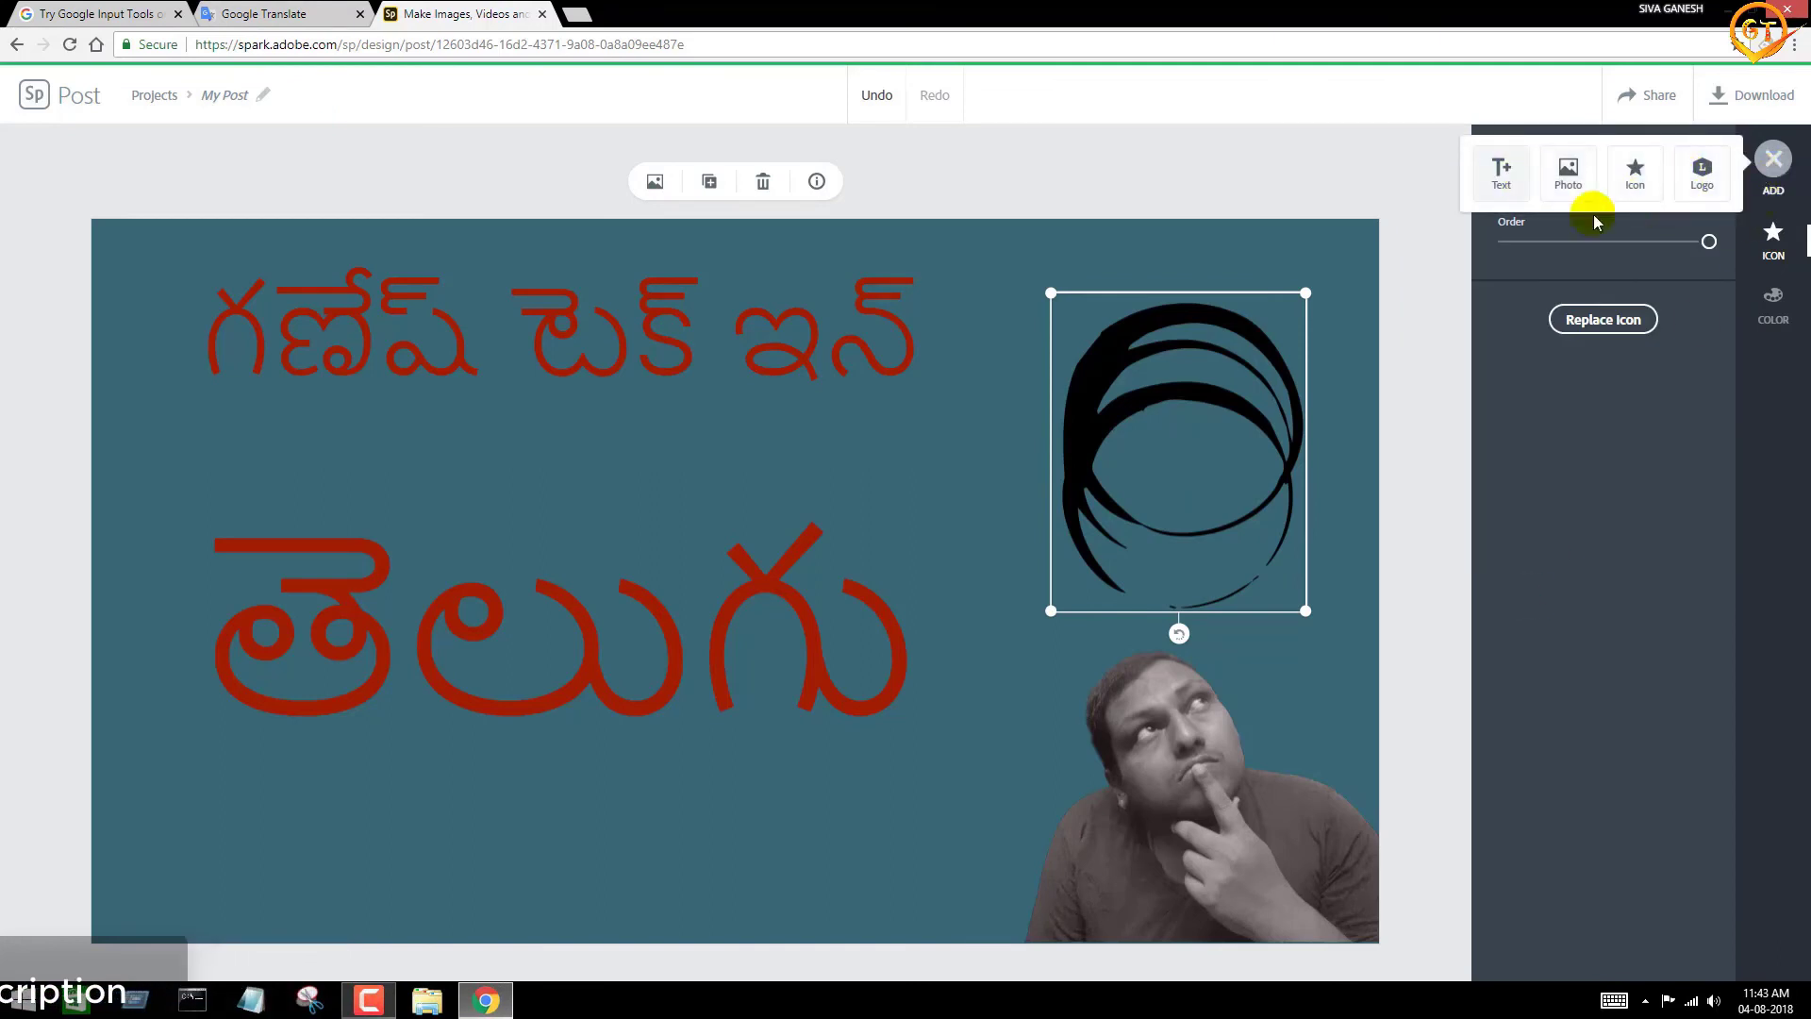
click(1581, 489)
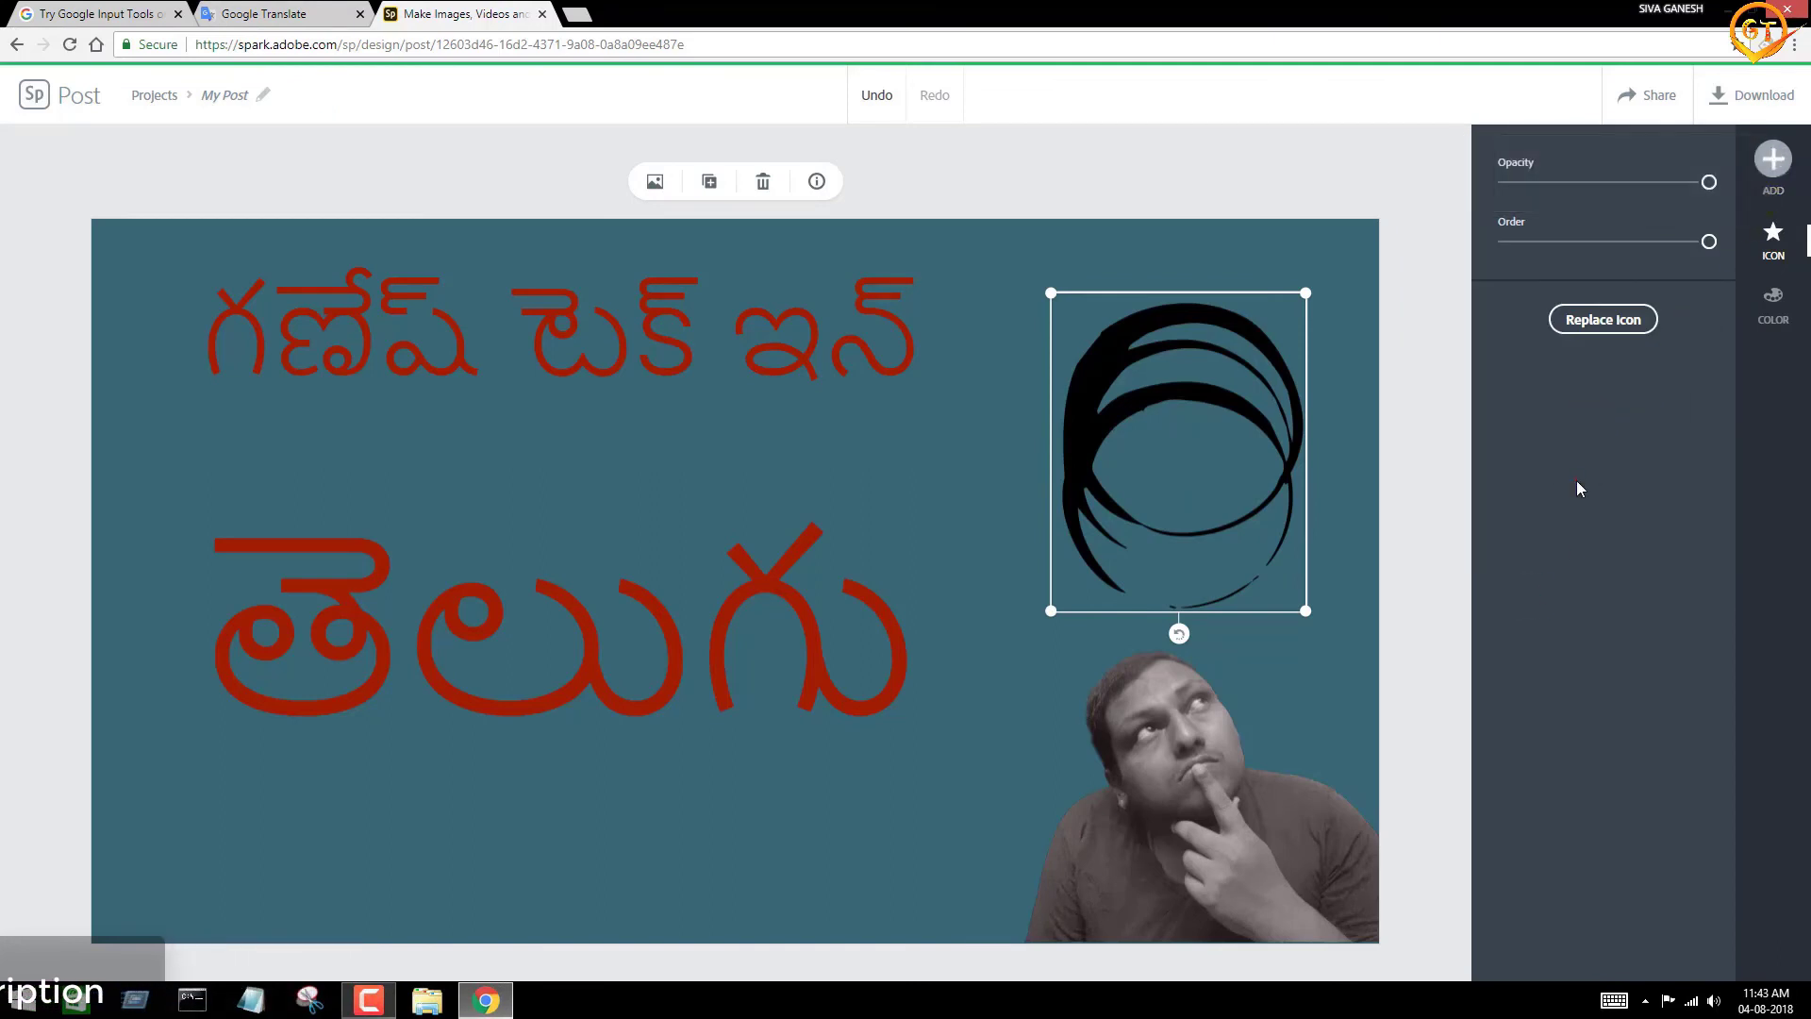
click(1743, 105)
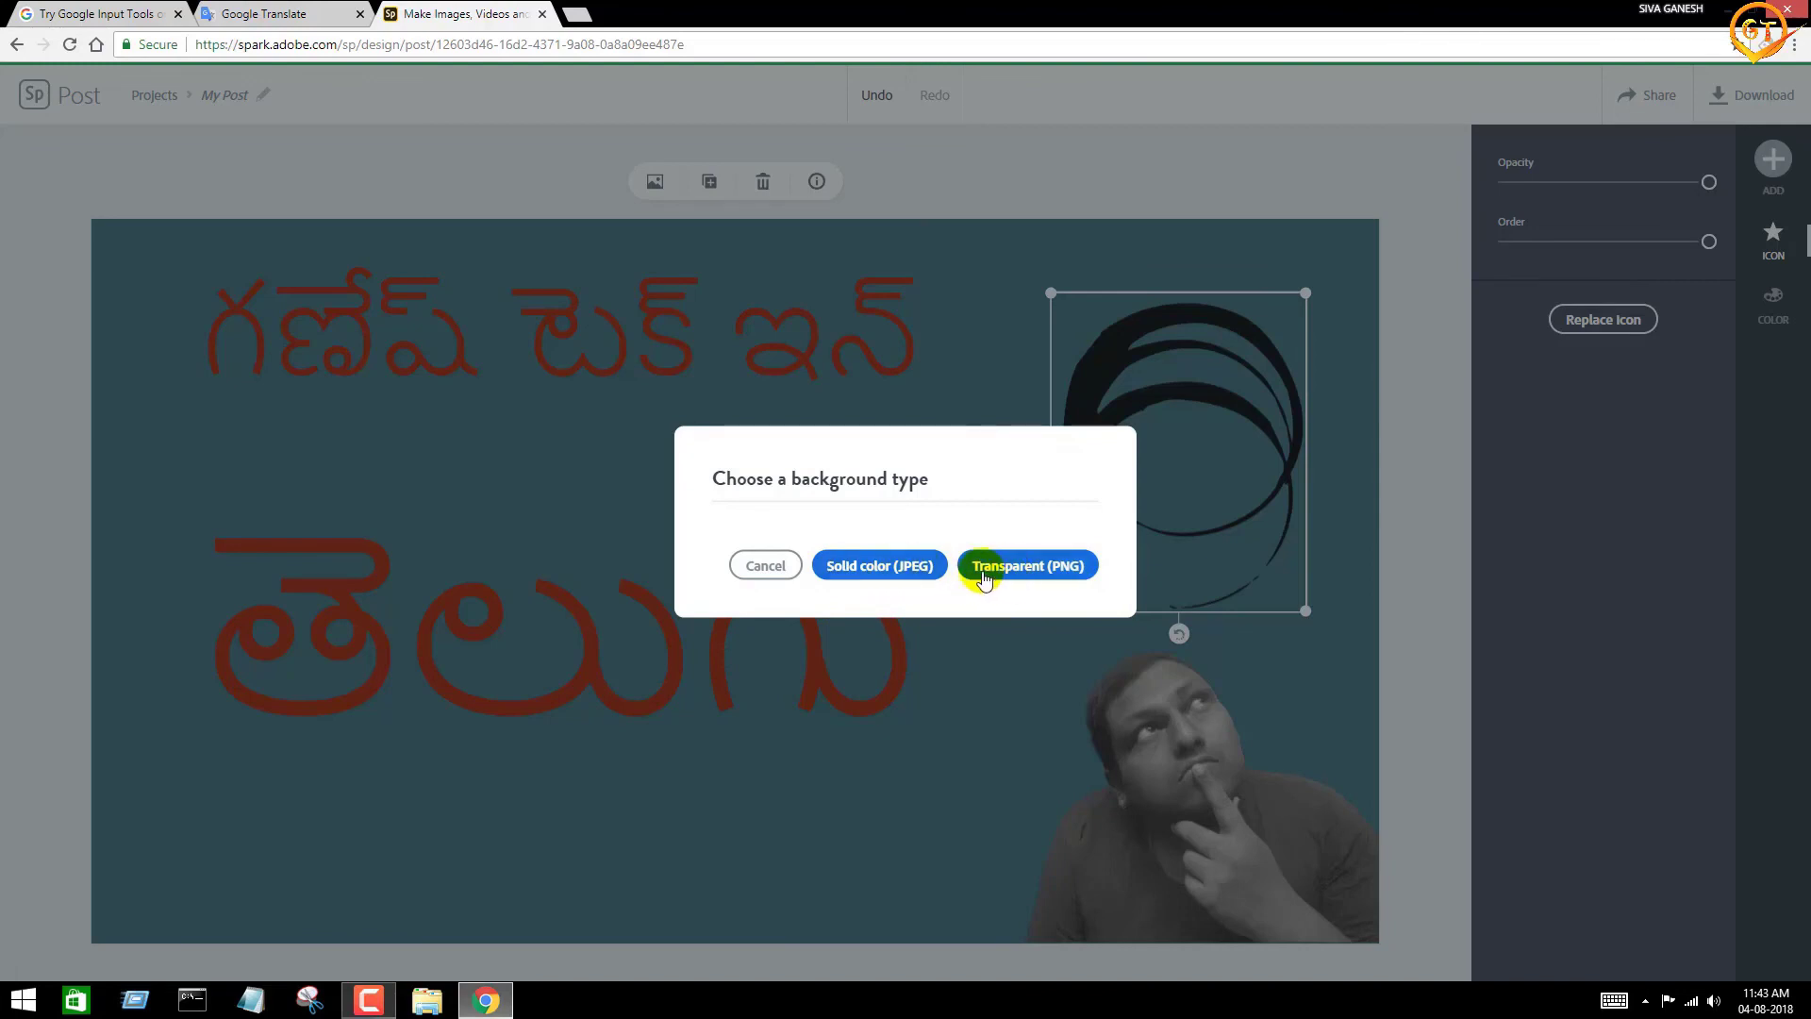
click(883, 568)
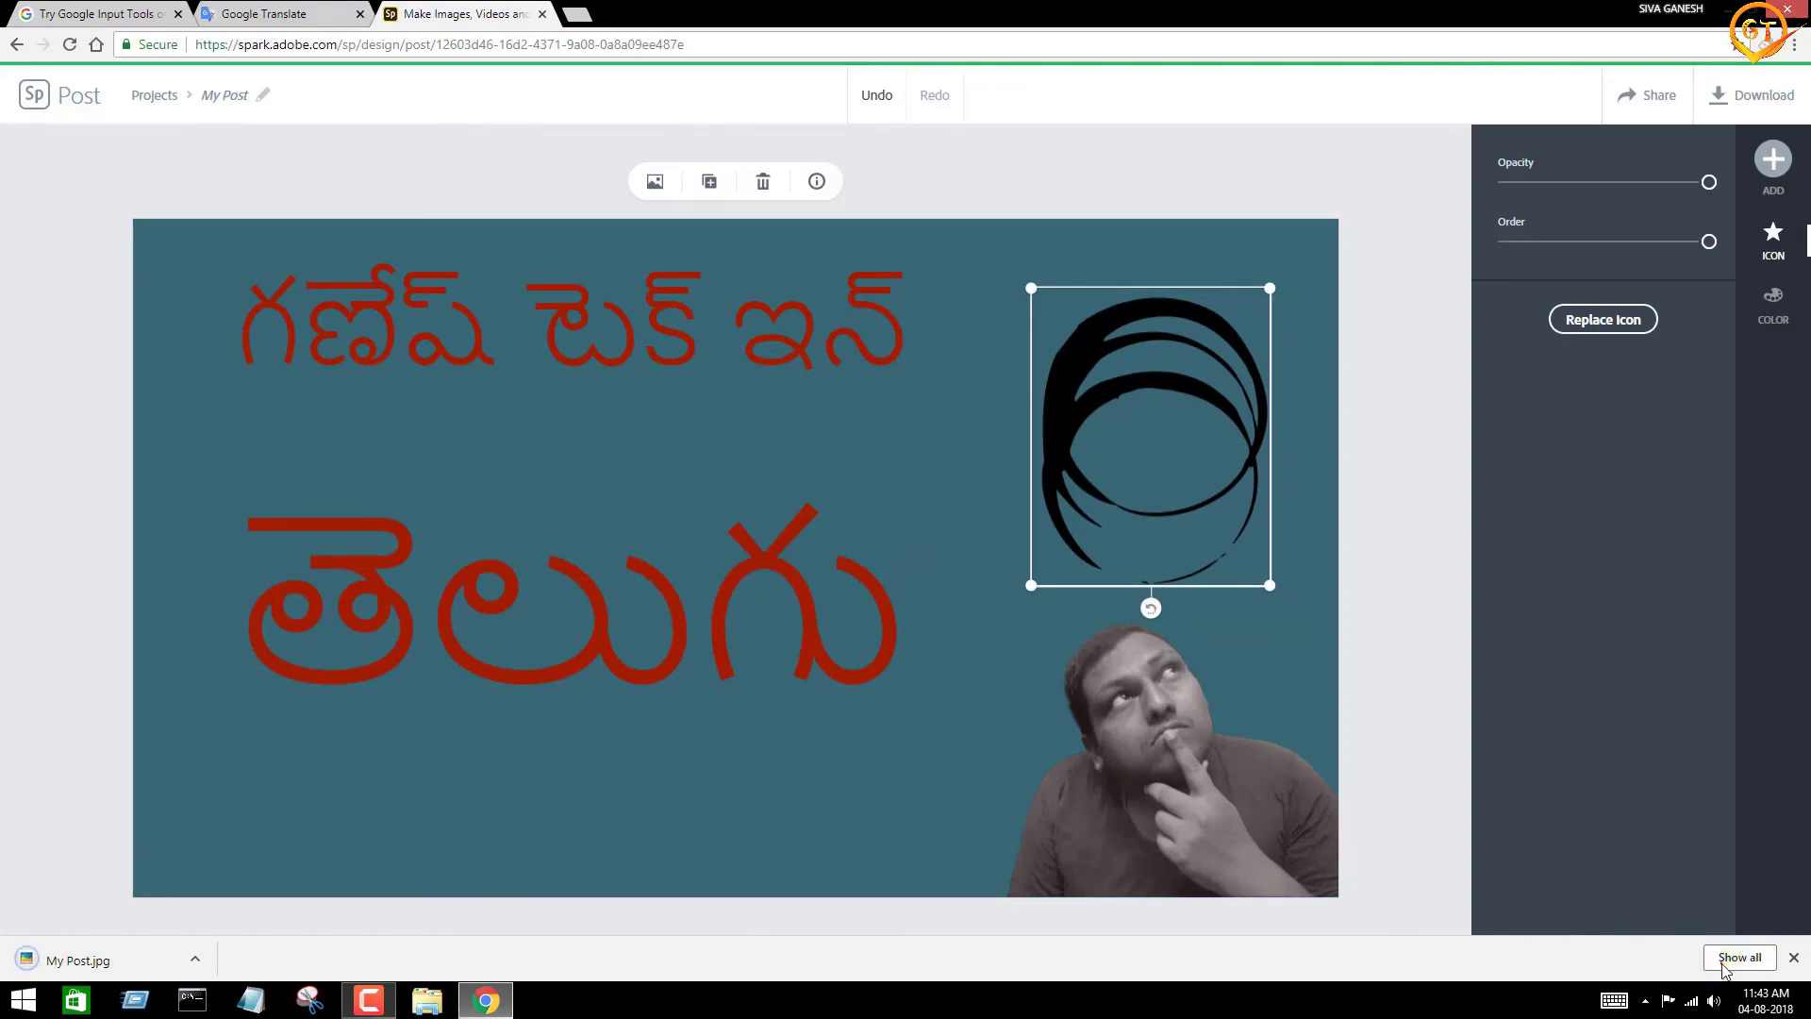
Step: Open the downloaded My Post image from its Downloads folder to check the result, and close the photo viewer
click(1723, 963)
click(735, 243)
double_click(904, 187)
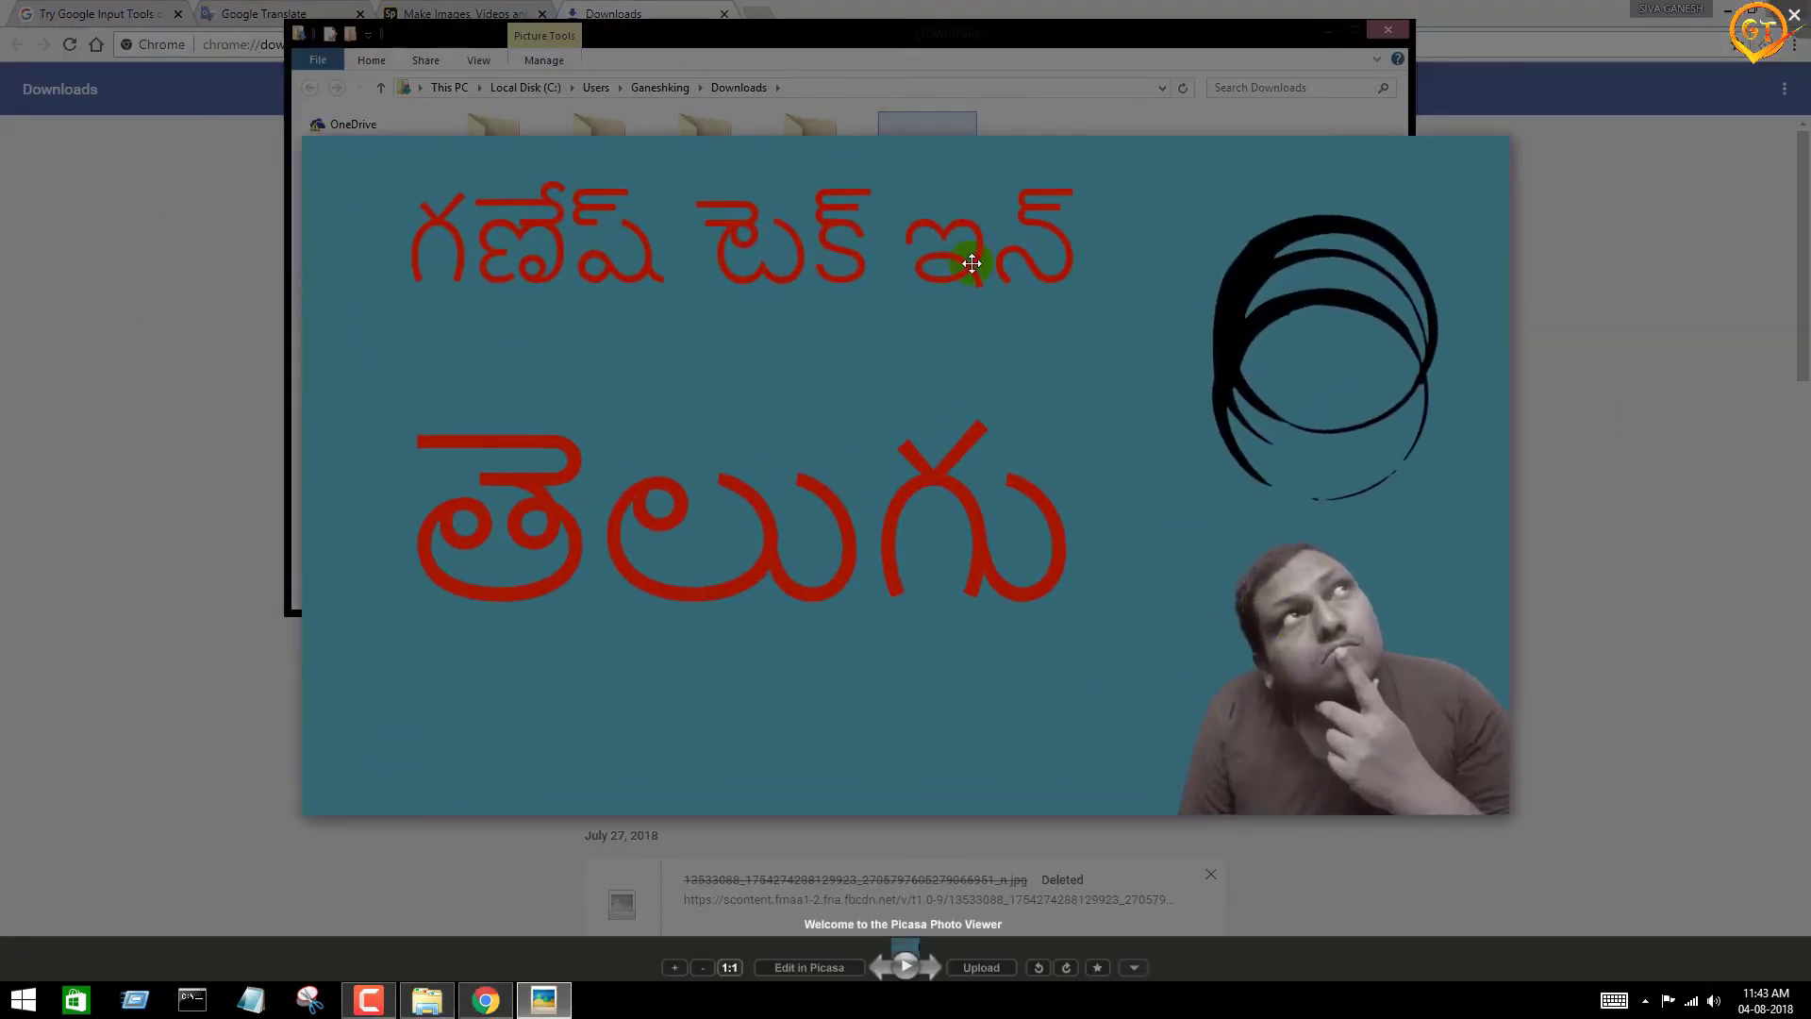
click(1805, 9)
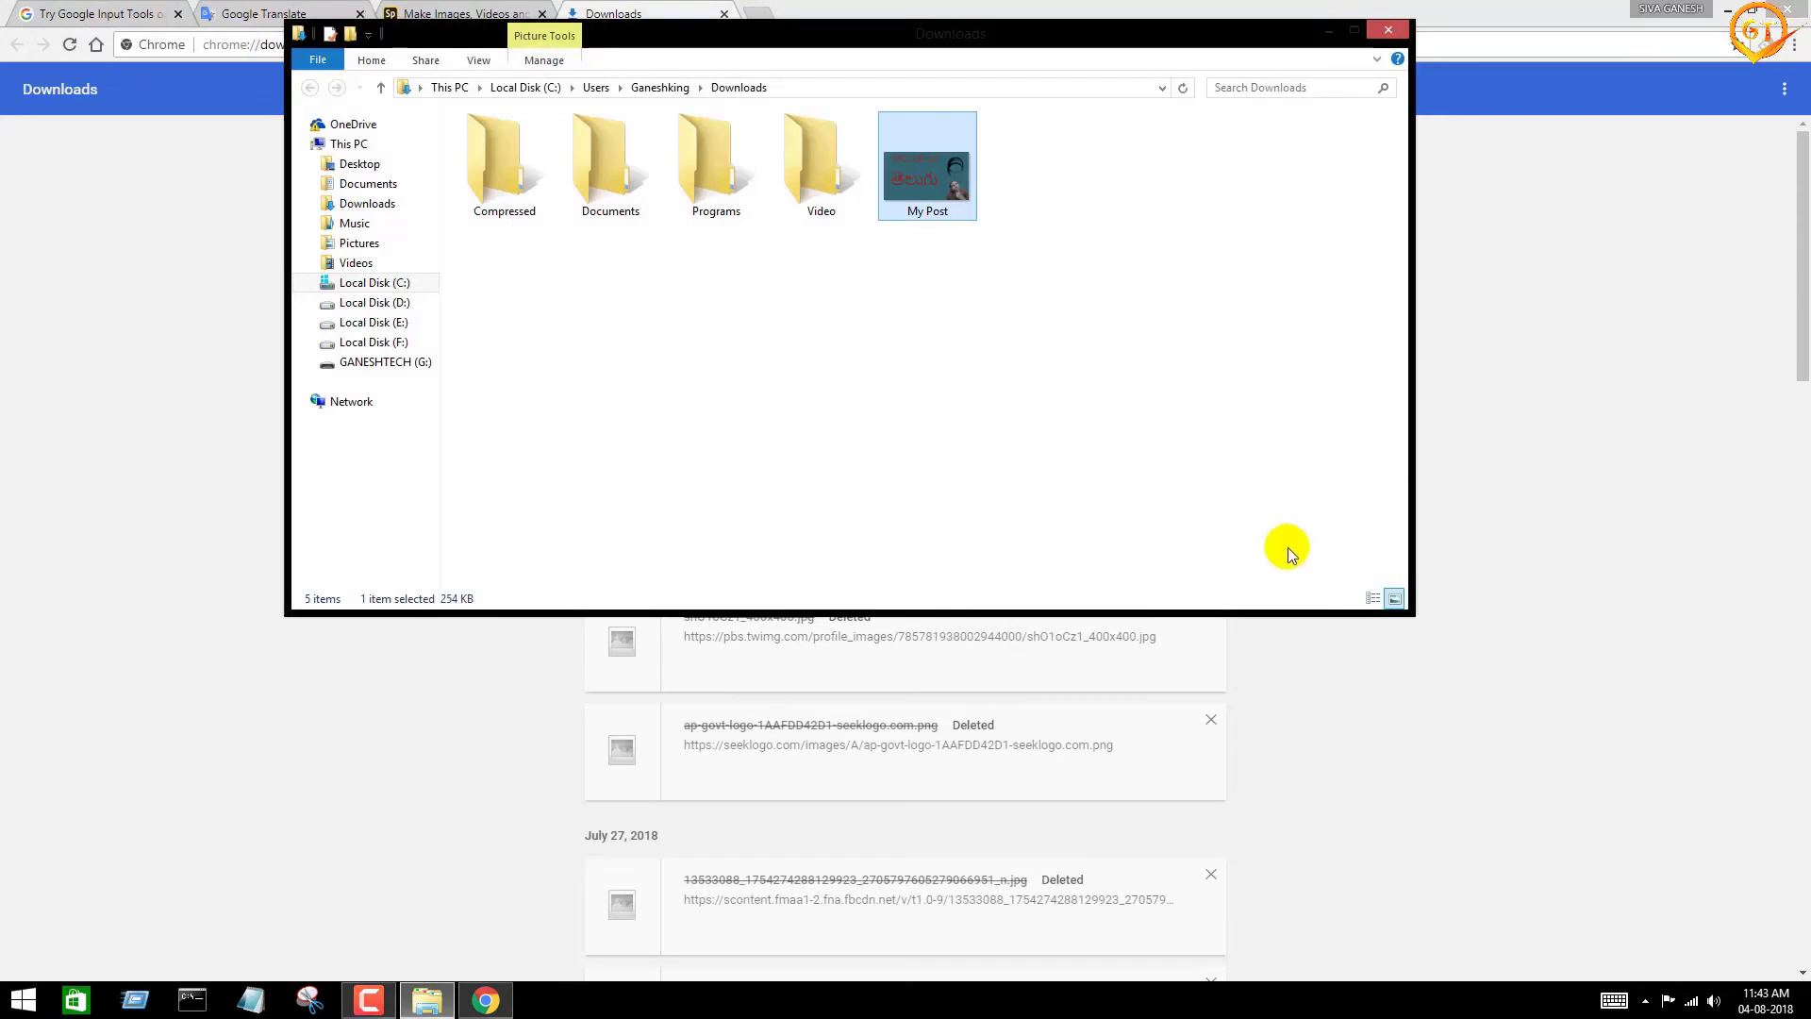